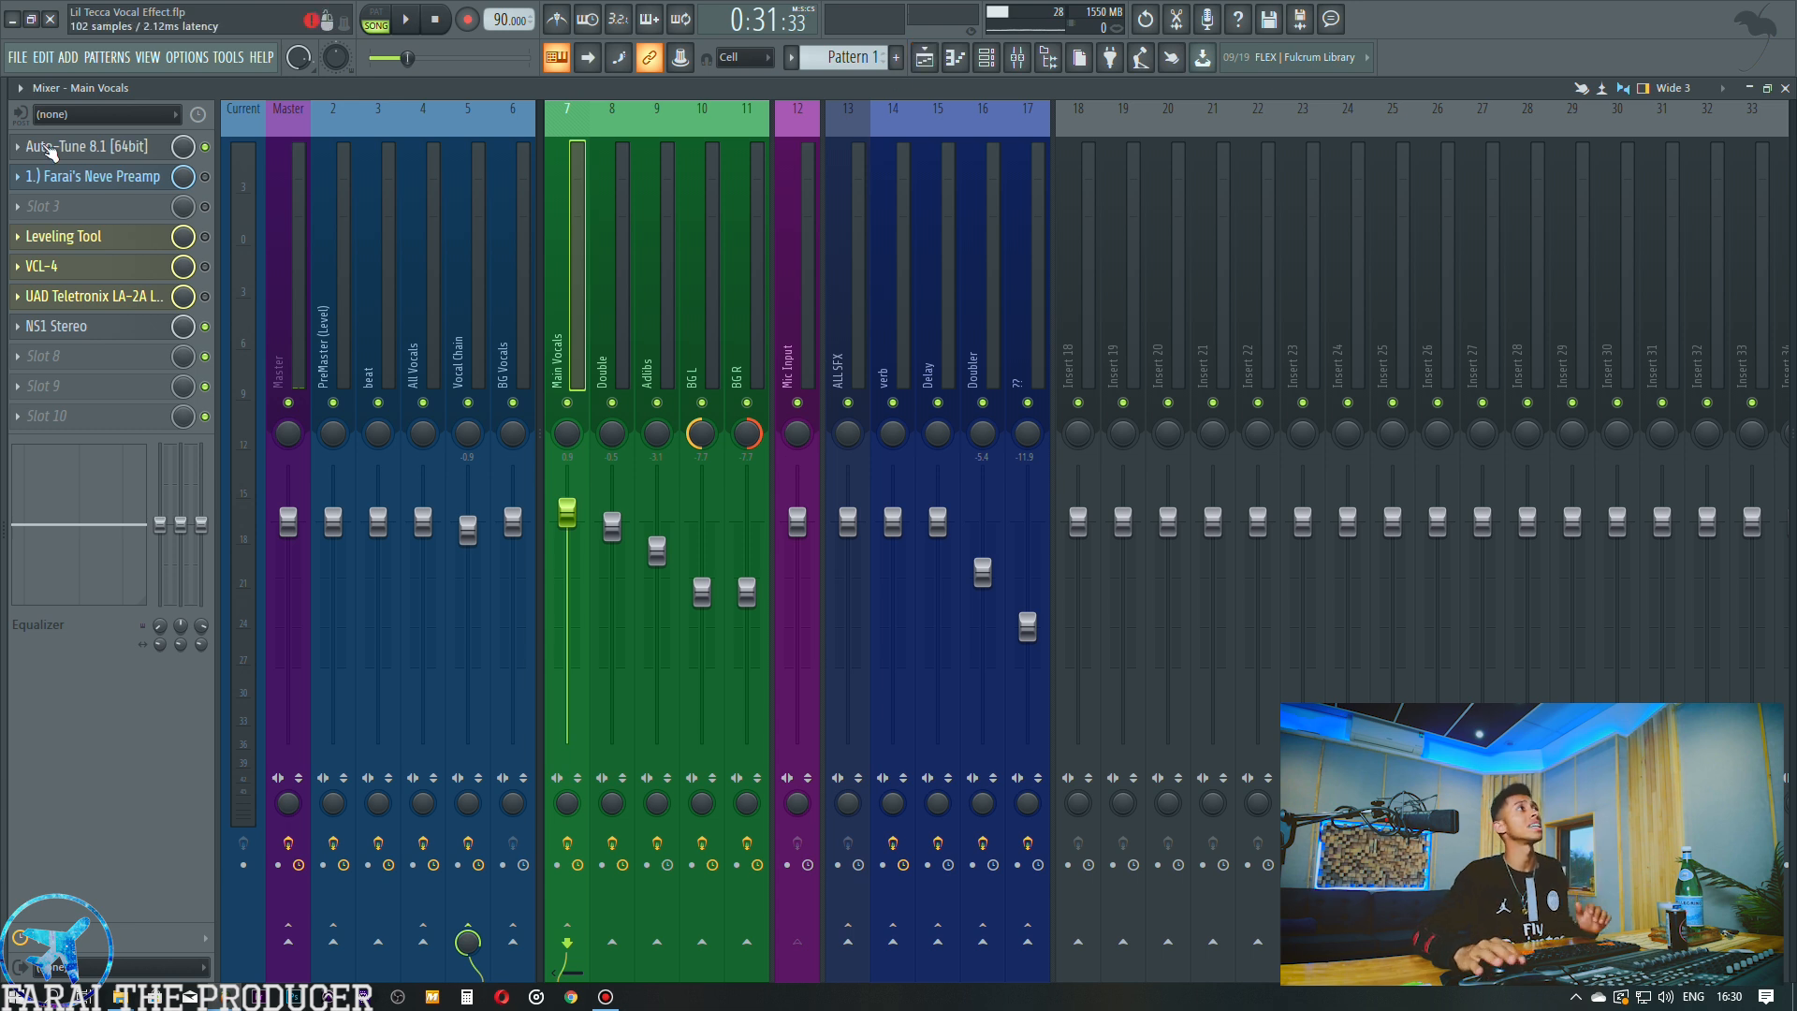
# Open Auto-Tune 8.1 on the Main Vocals channel and play the playlist arrangement from bar 12.
pyautogui.click(76, 149)
pyautogui.moveTo(972, 235); pyautogui.dragTo(1074, 285)
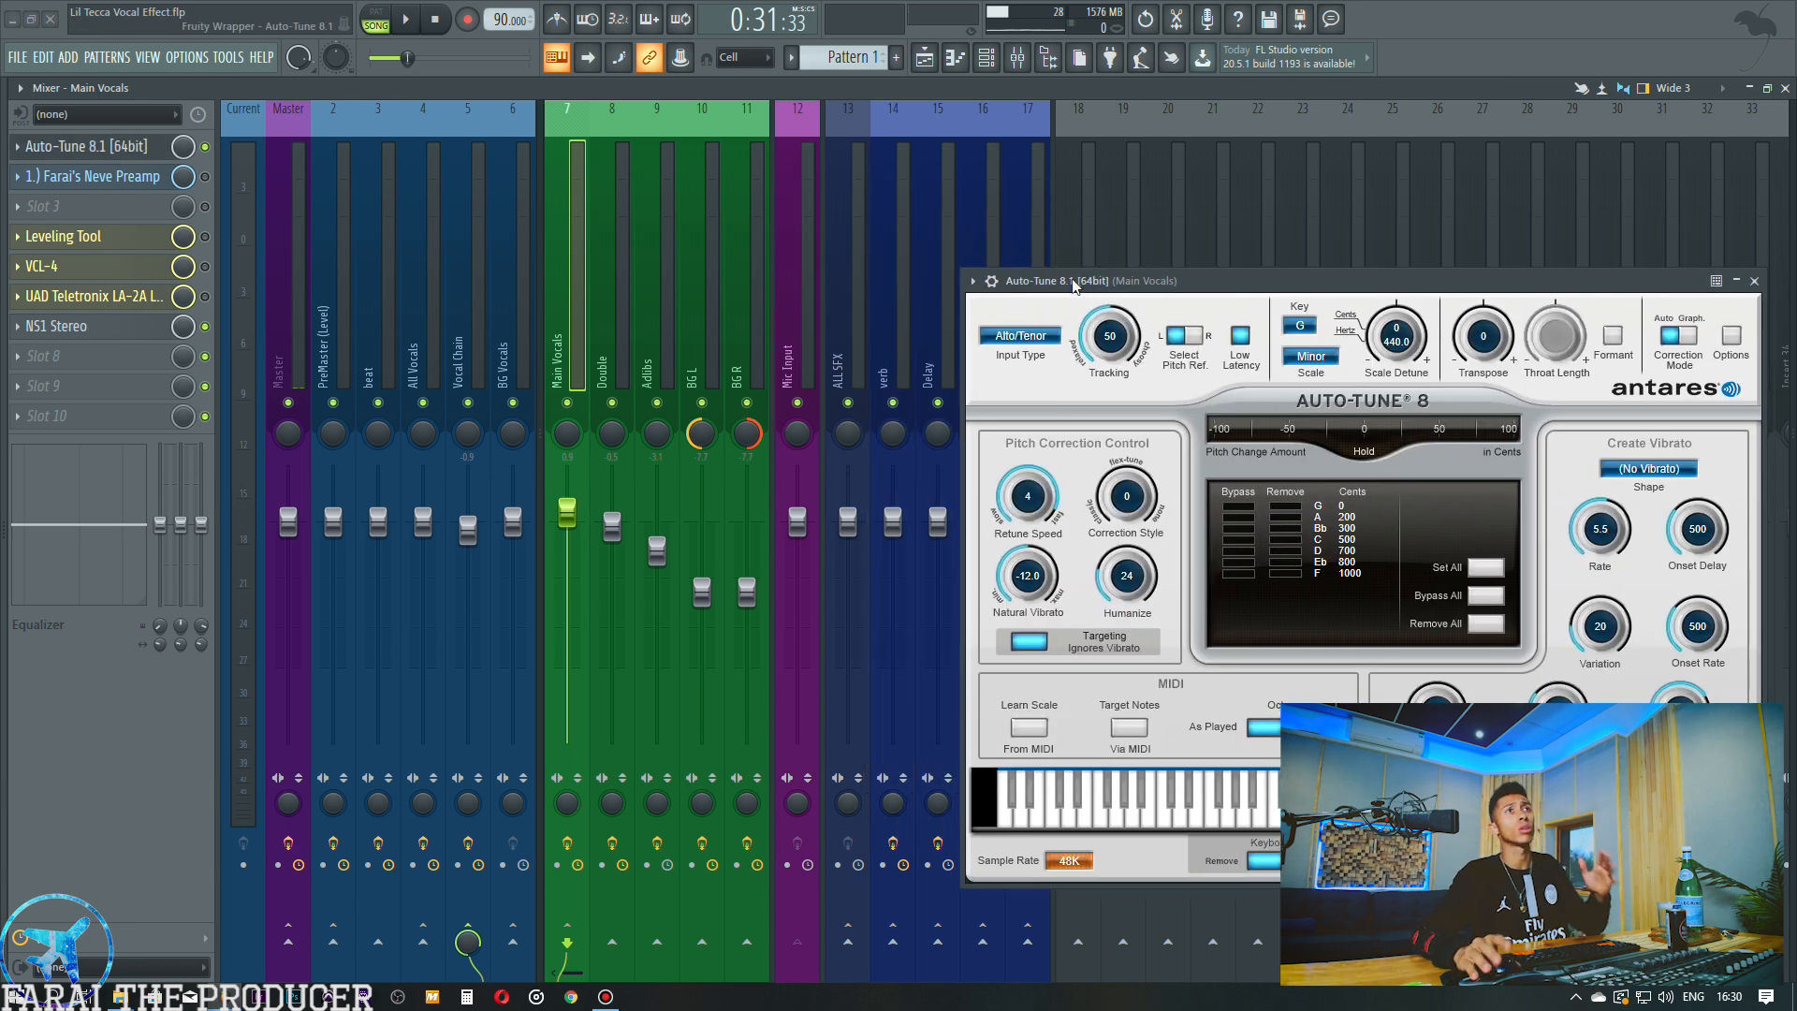
pyautogui.click(924, 57)
pyautogui.scroll(5, 556, 136)
pyautogui.click(554, 129)
pyautogui.click(543, 128)
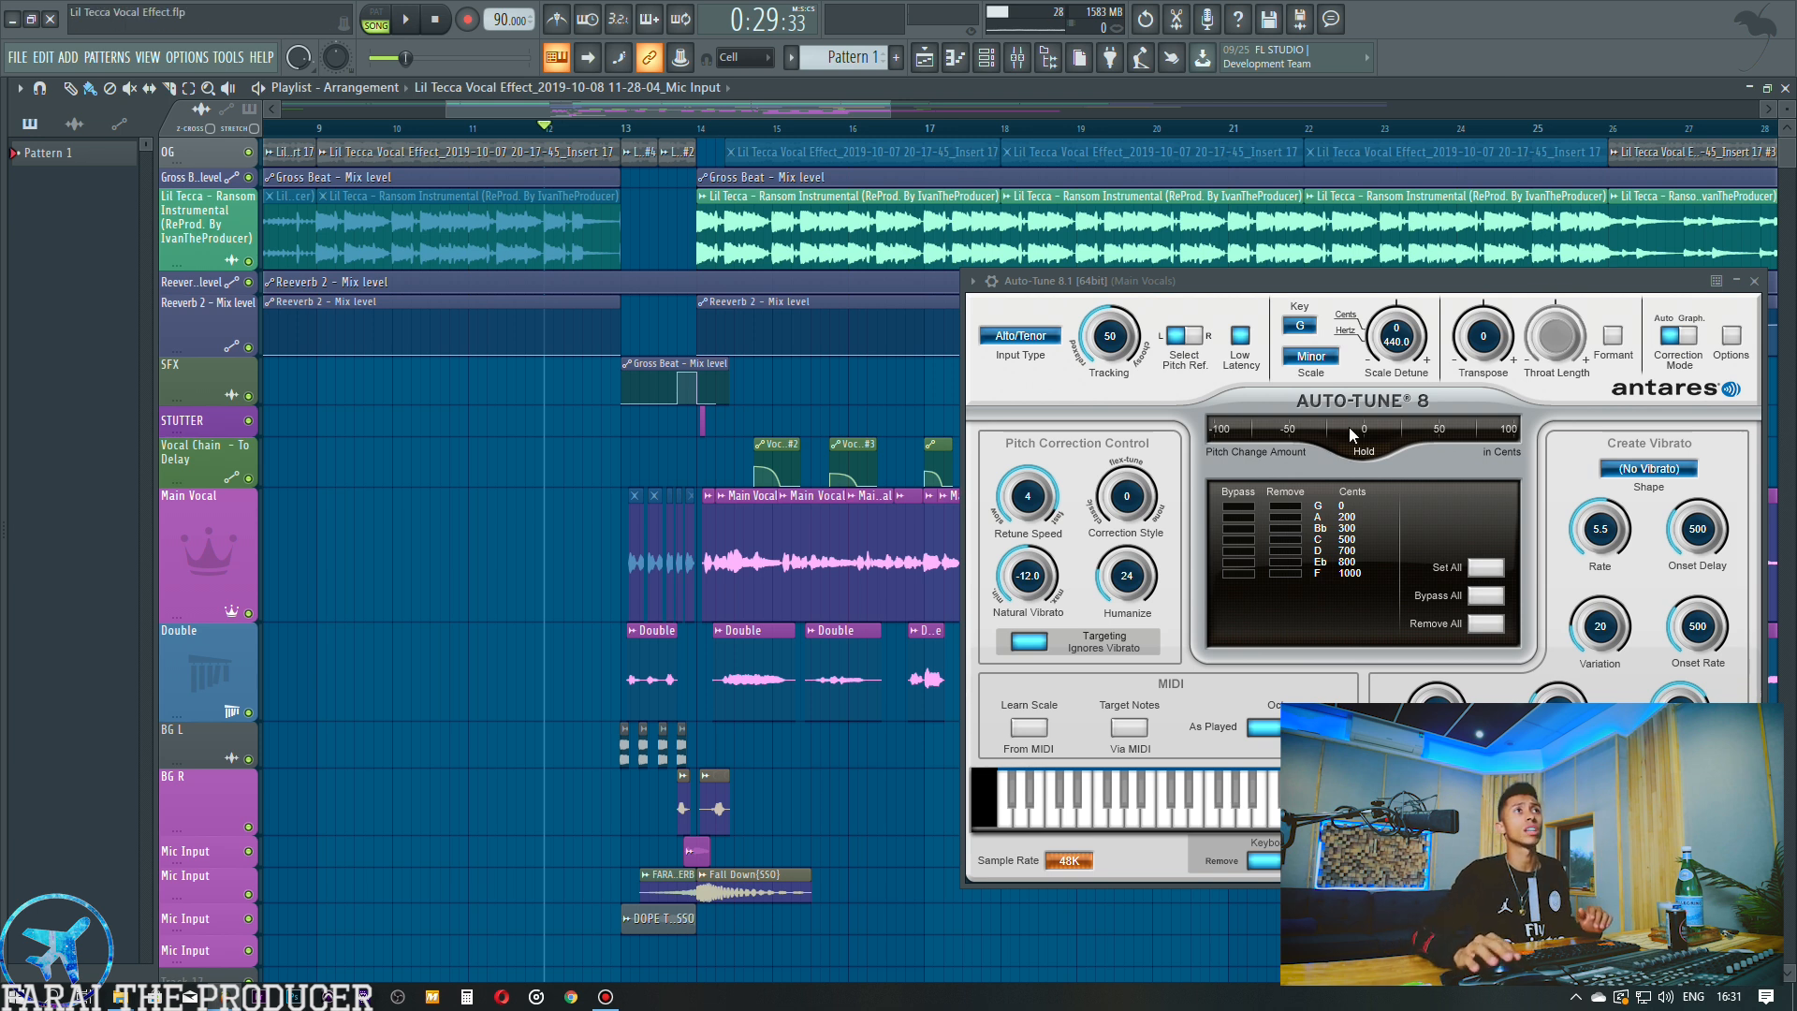
pyautogui.press('space')
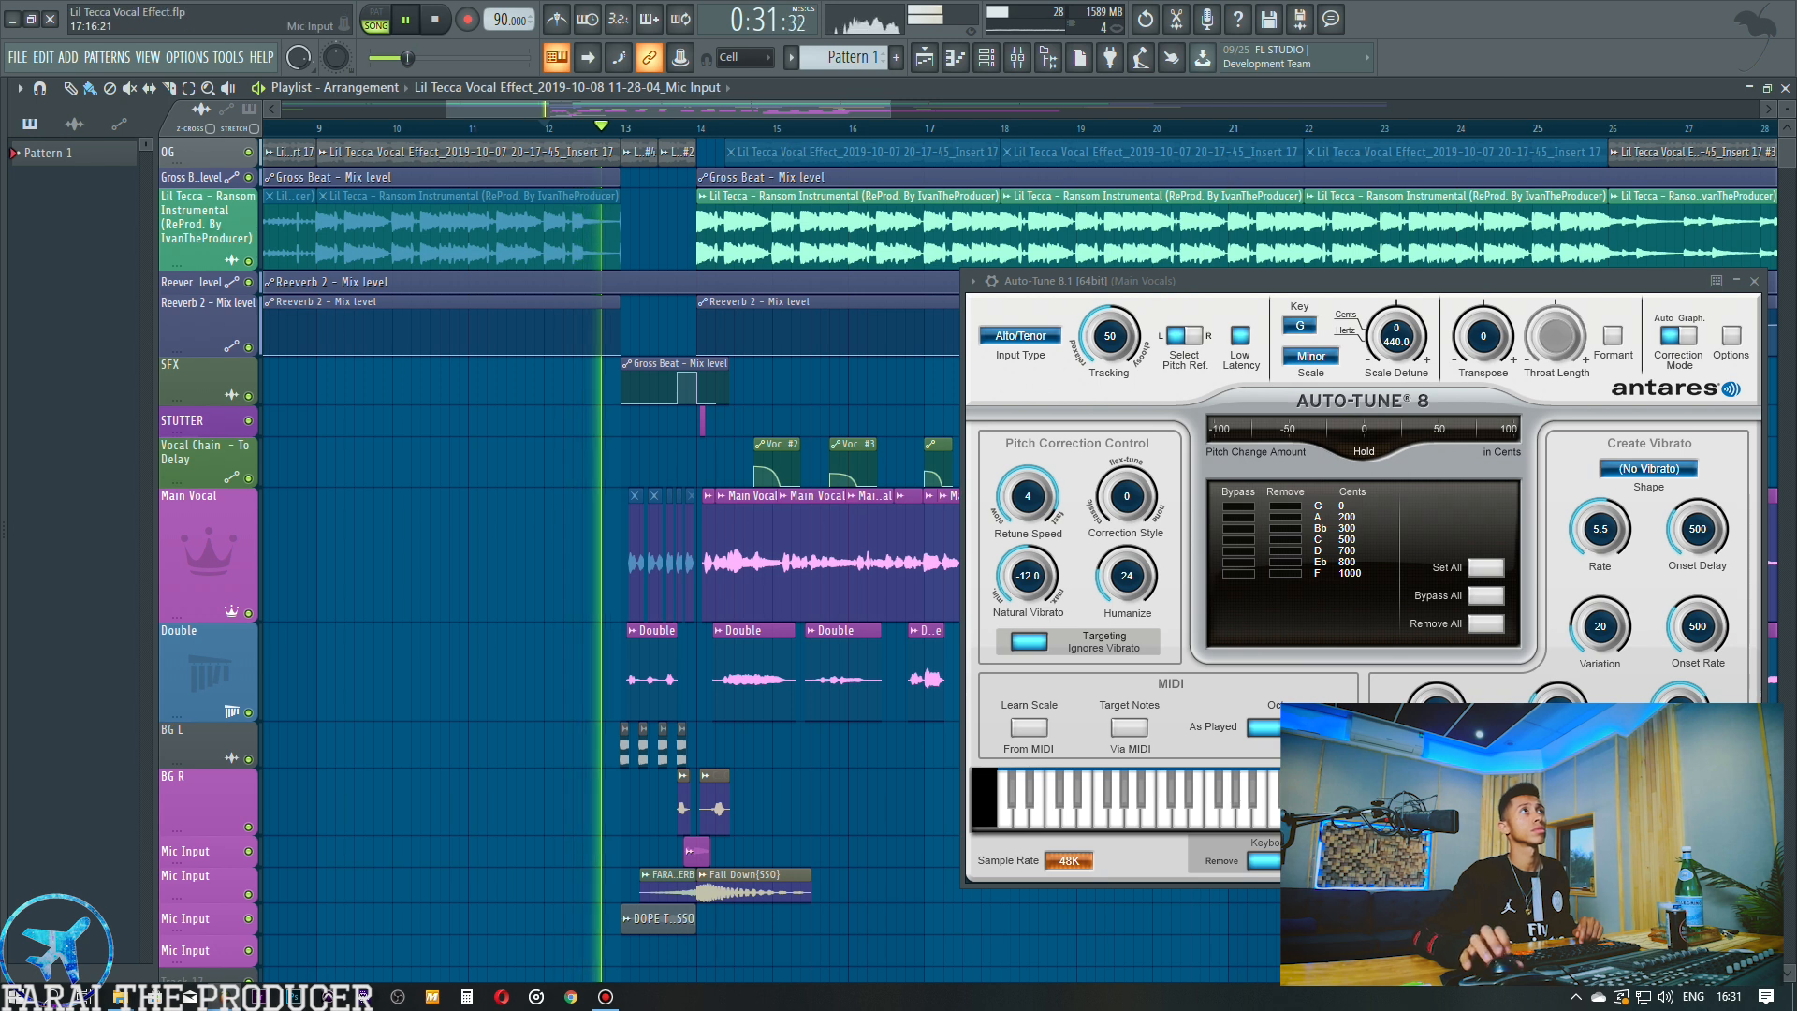
# Move the Auto-Tune window clear of the vocal tracks and listen through the full arrangement in the playlist.
pyautogui.moveTo(1339, 284); pyautogui.dragTo(649, 486)
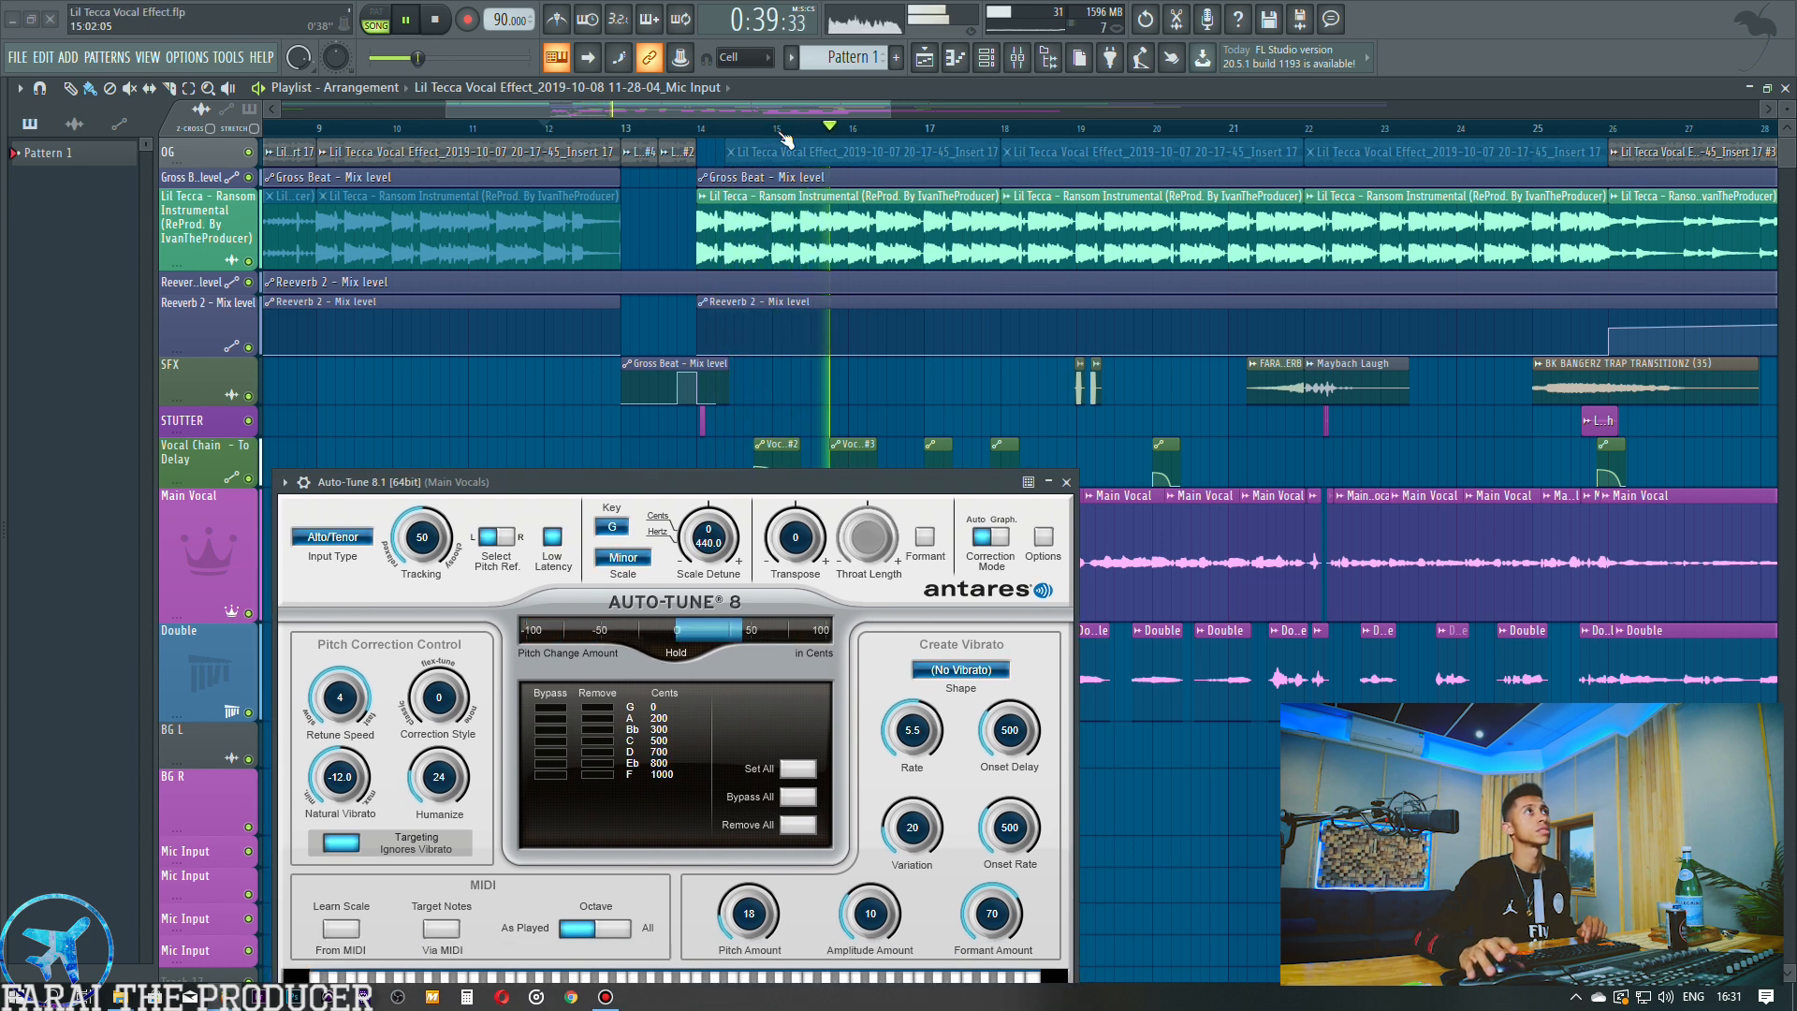
pyautogui.scroll(-3, 784, 136)
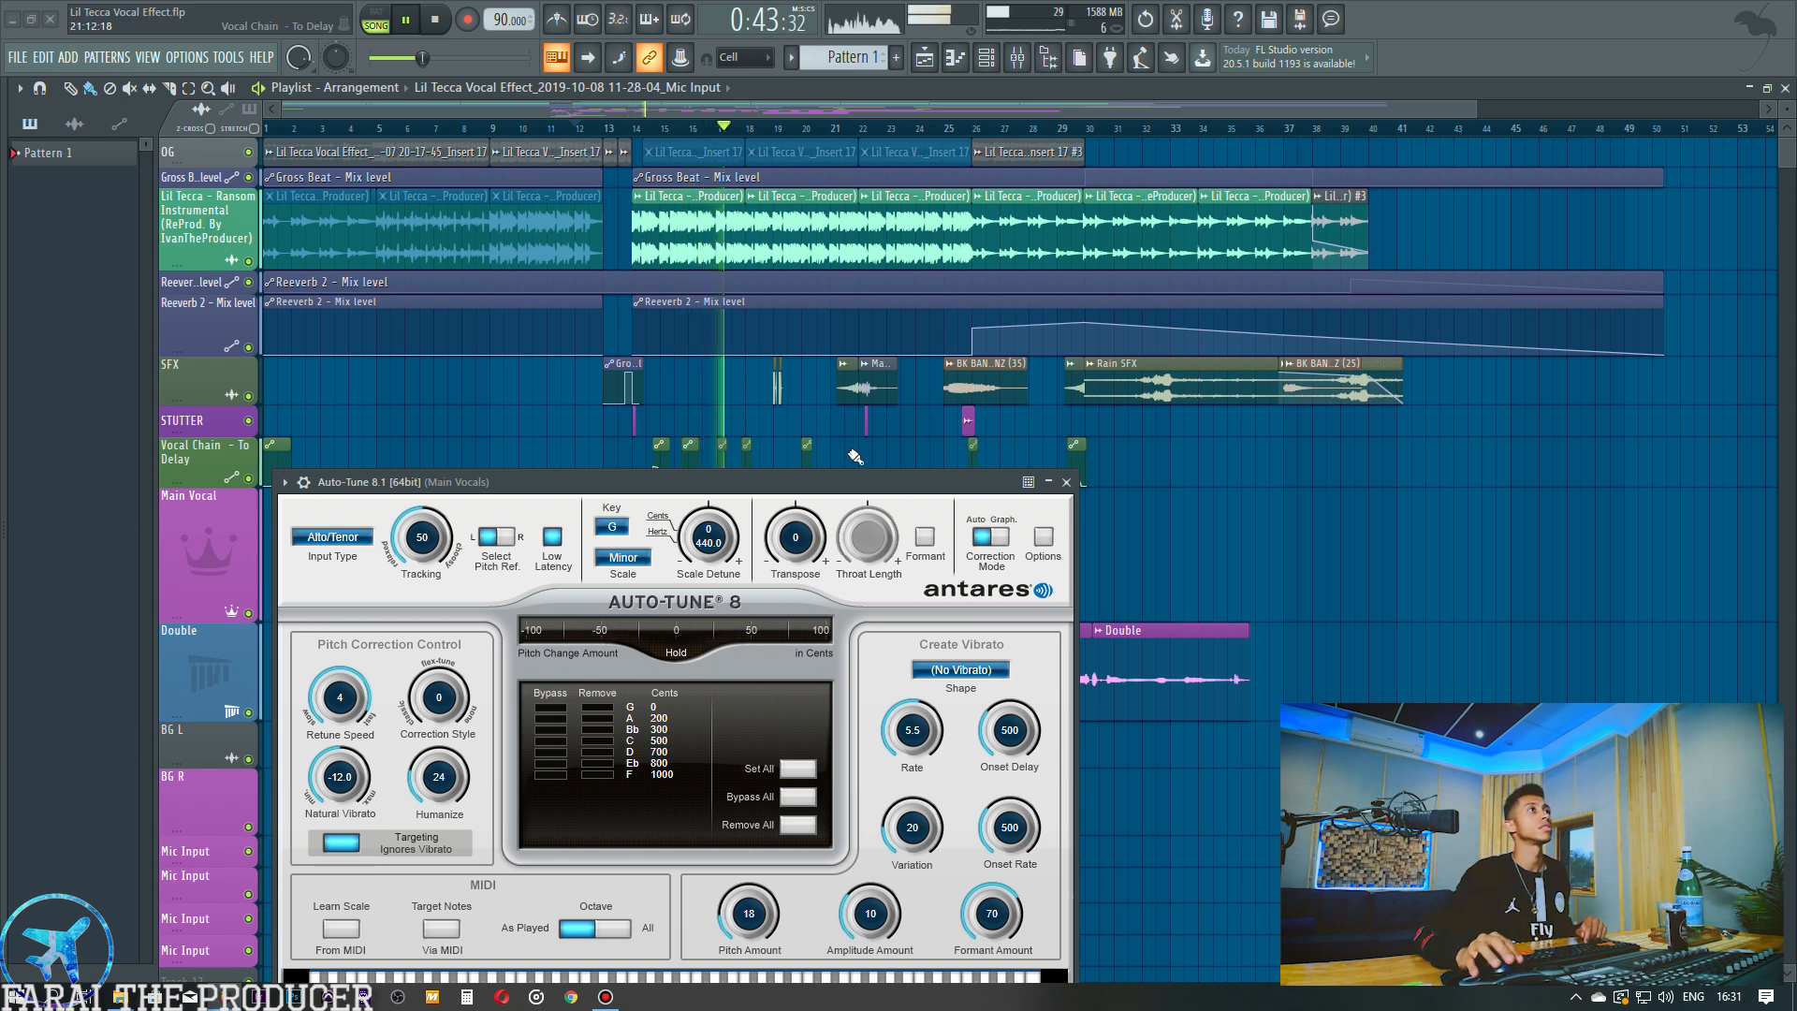
pyautogui.moveTo(835, 476); pyautogui.dragTo(1515, 368)
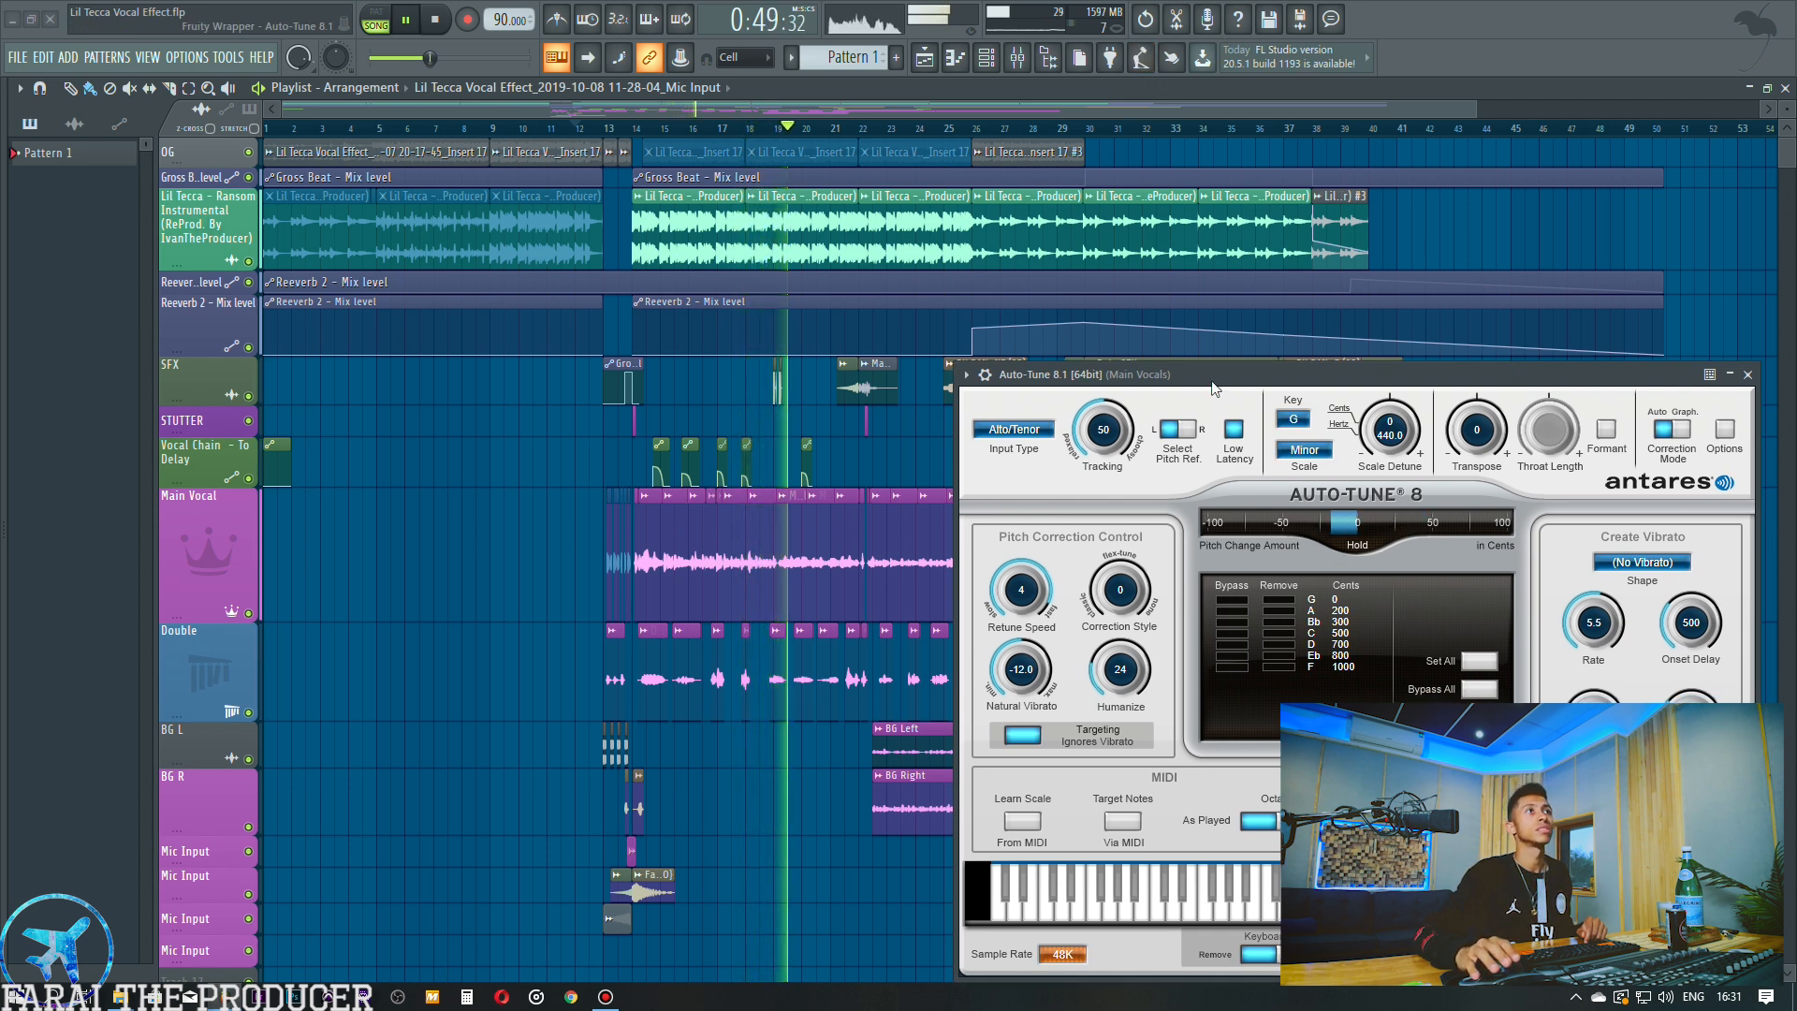
pyautogui.moveTo(1214, 388); pyautogui.dragTo(1232, 690)
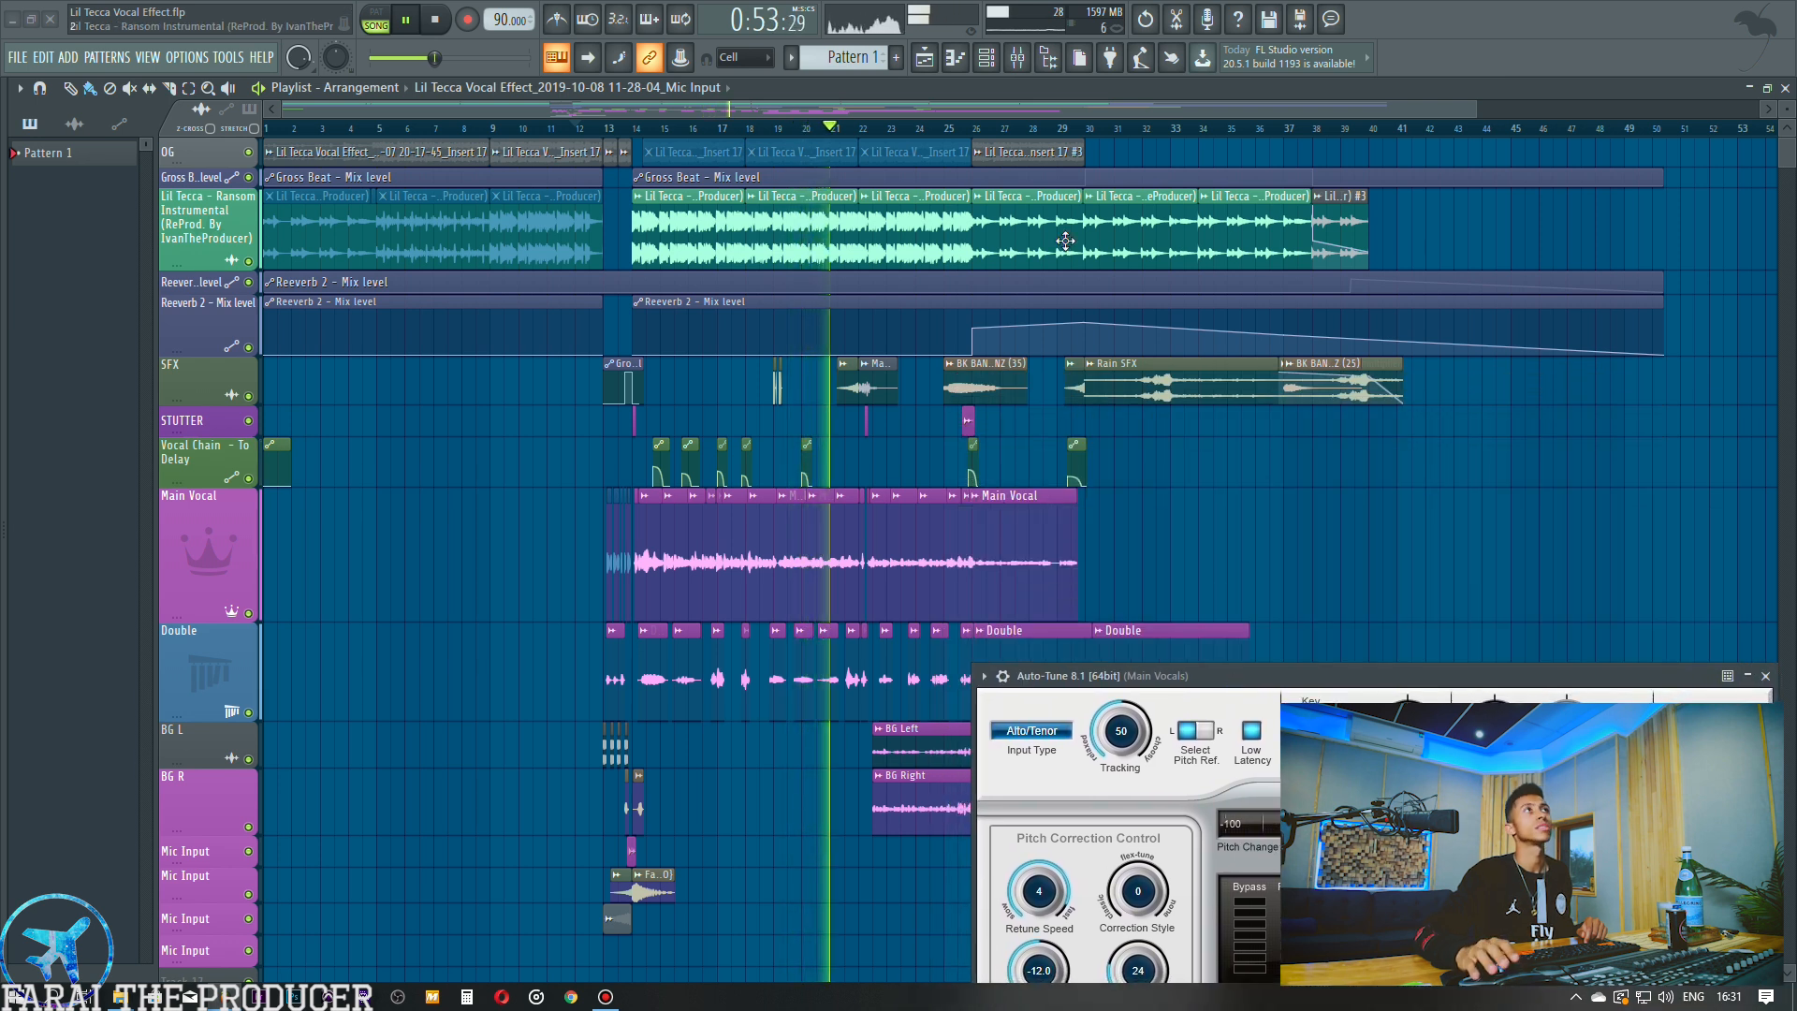
pyautogui.press('F9')
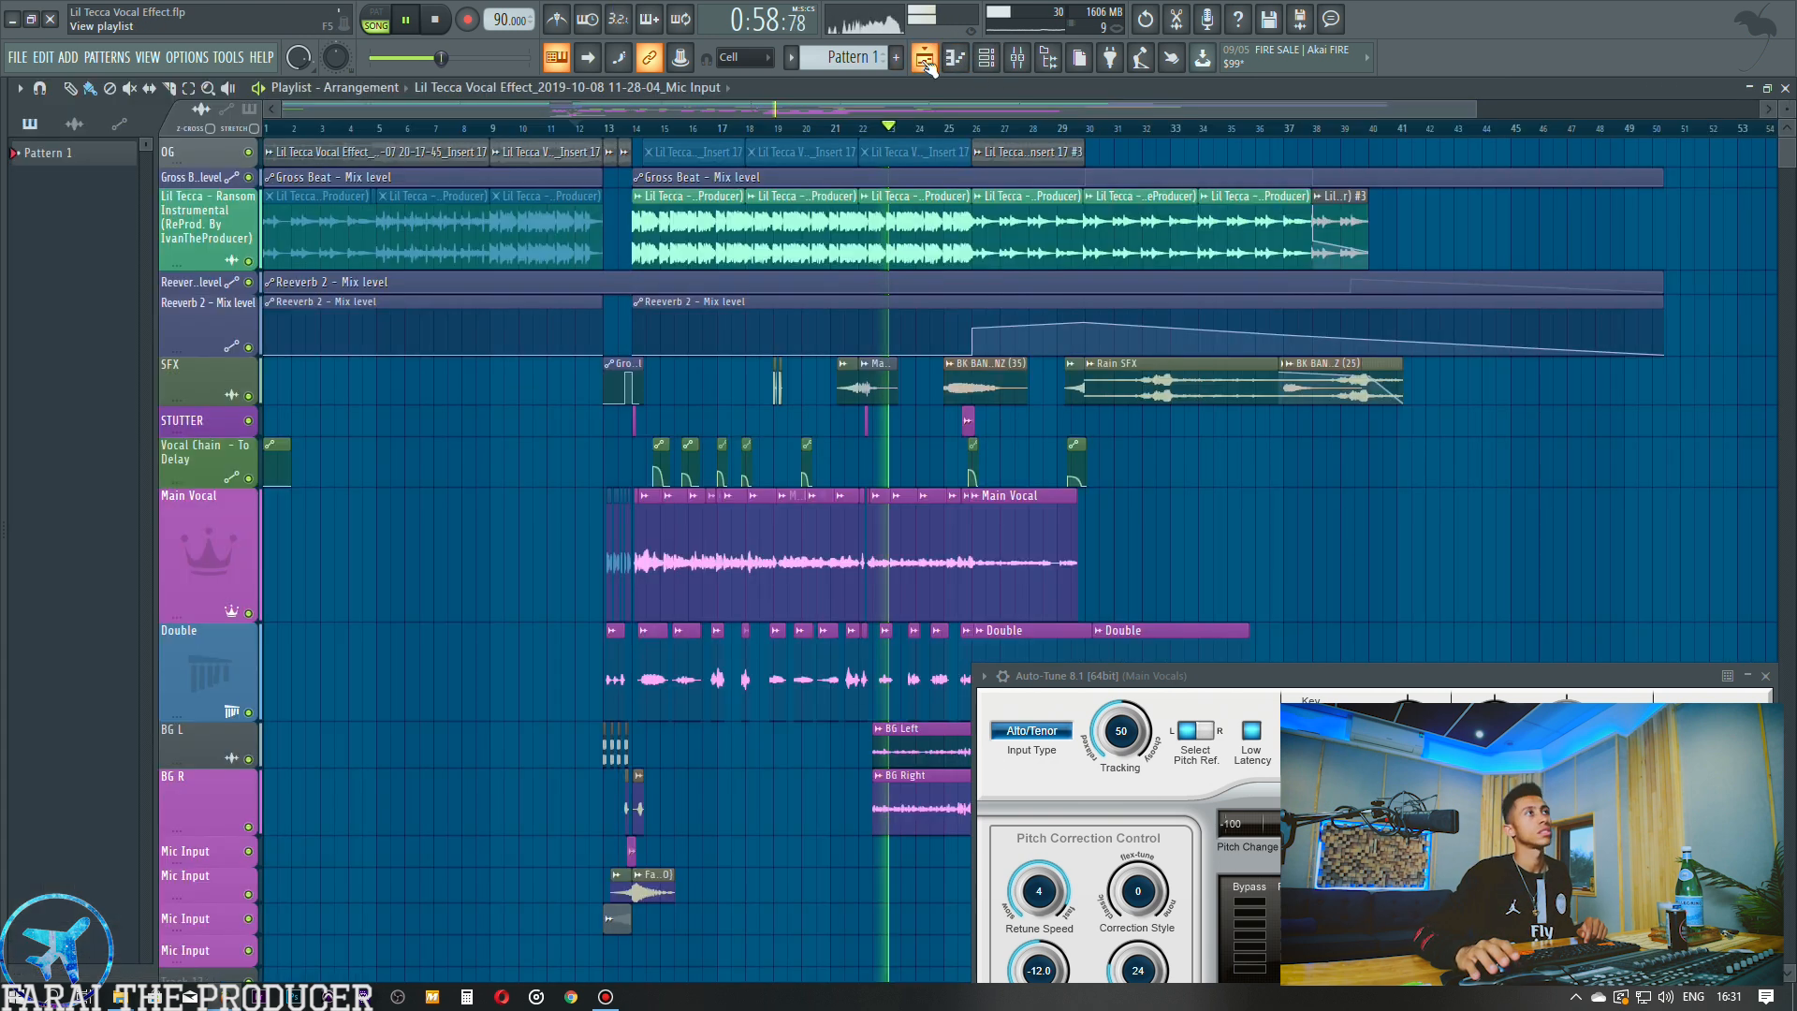
pyautogui.click(924, 59)
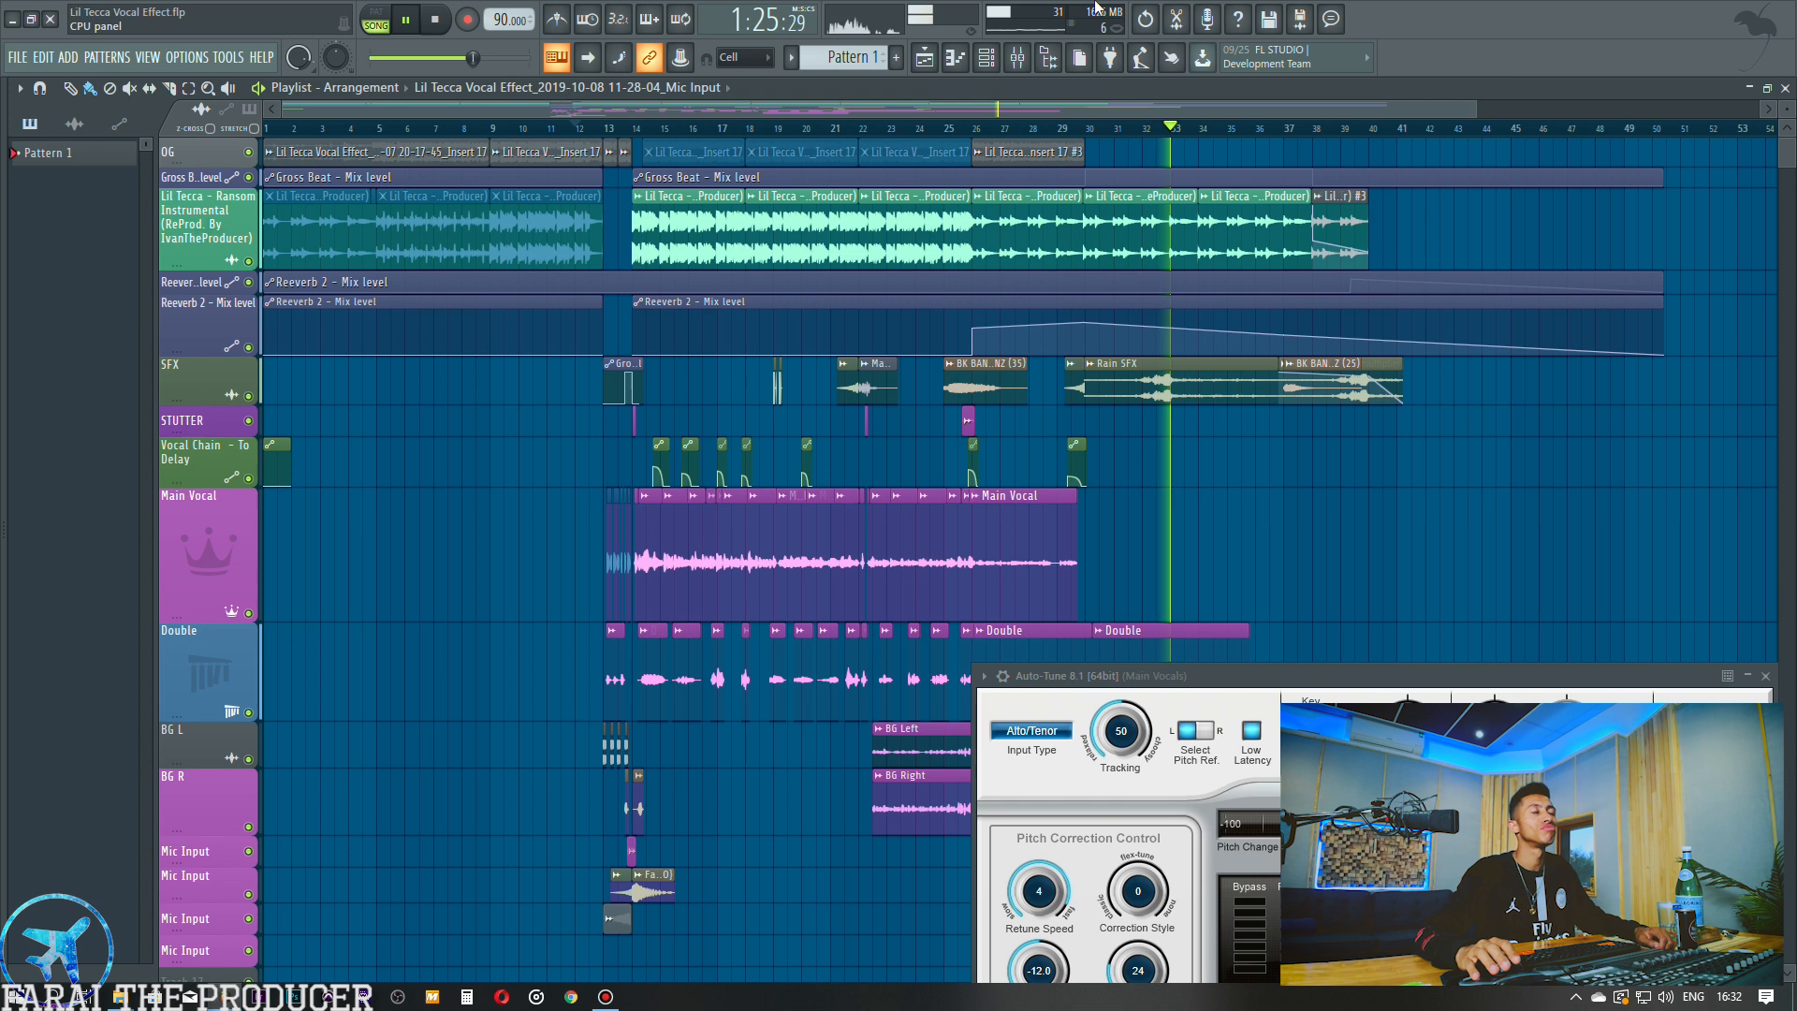
pyautogui.moveTo(1119, 675); pyautogui.dragTo(1052, 716)
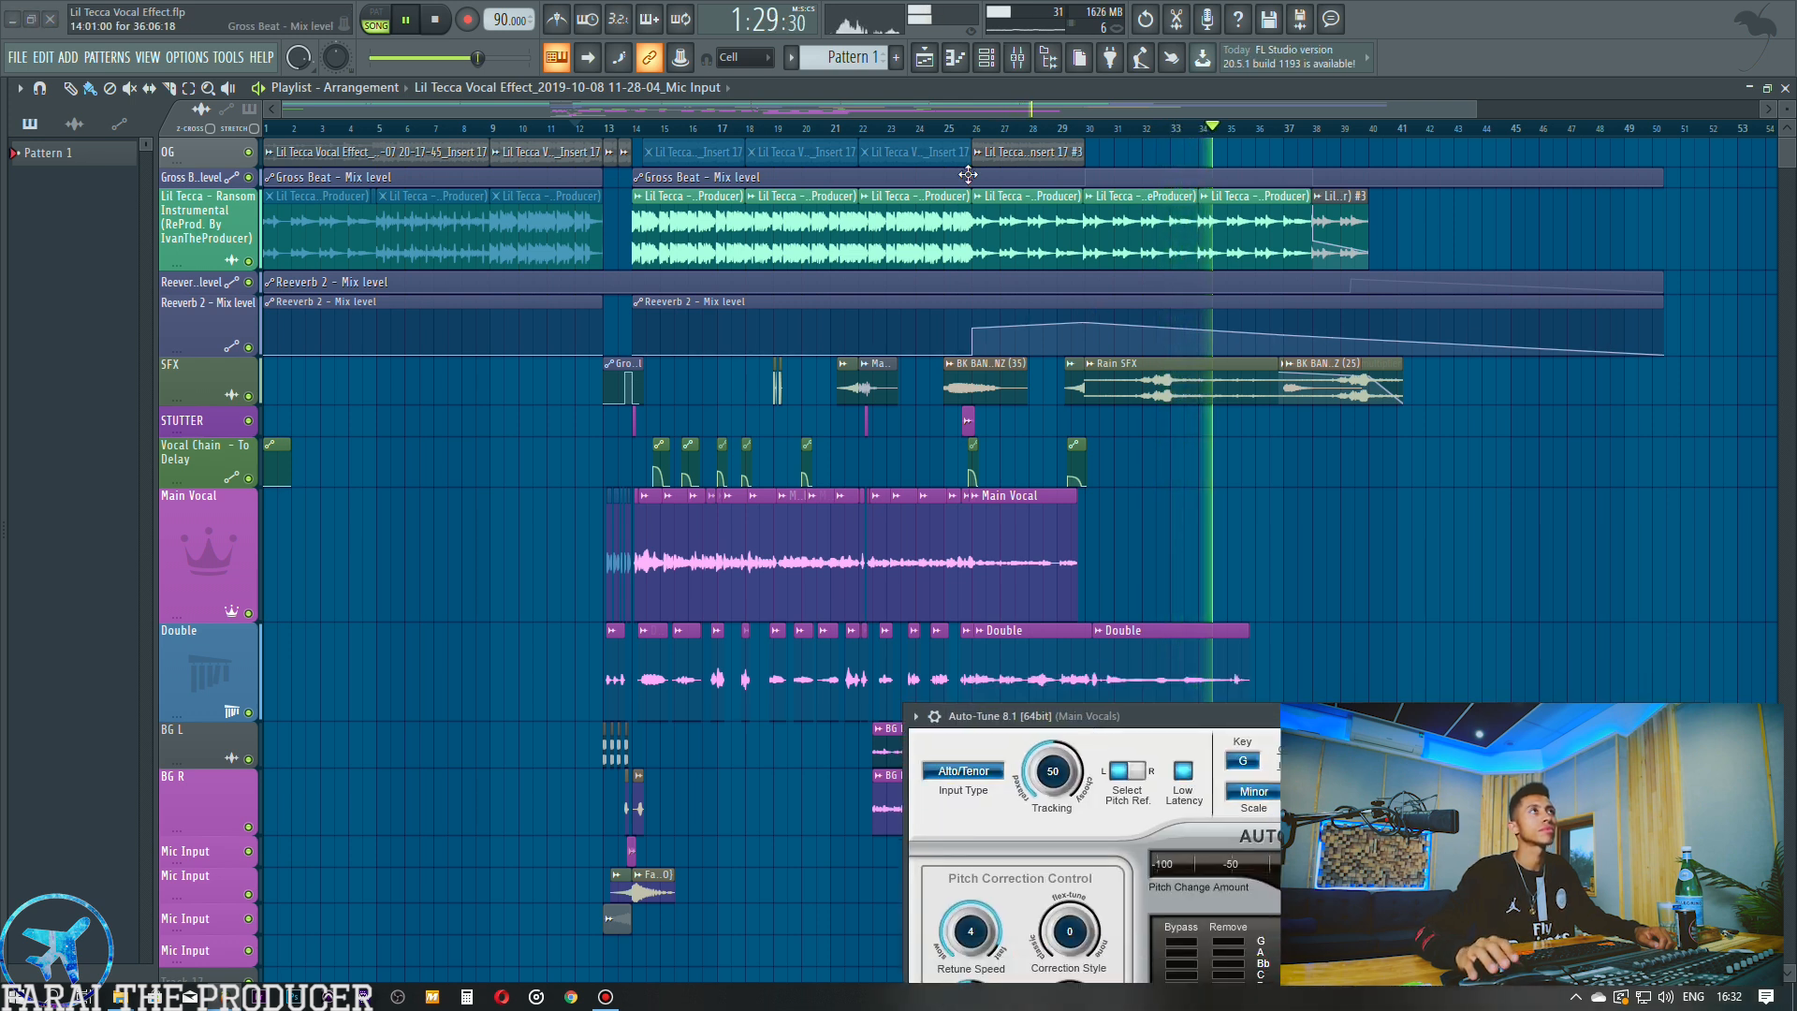
# Compare the Auto-Tune settings of the Double and Main Vocals channels, and close the Double channel's instance.
pyautogui.click(1018, 58)
pyautogui.click(620, 237)
pyautogui.click(141, 150)
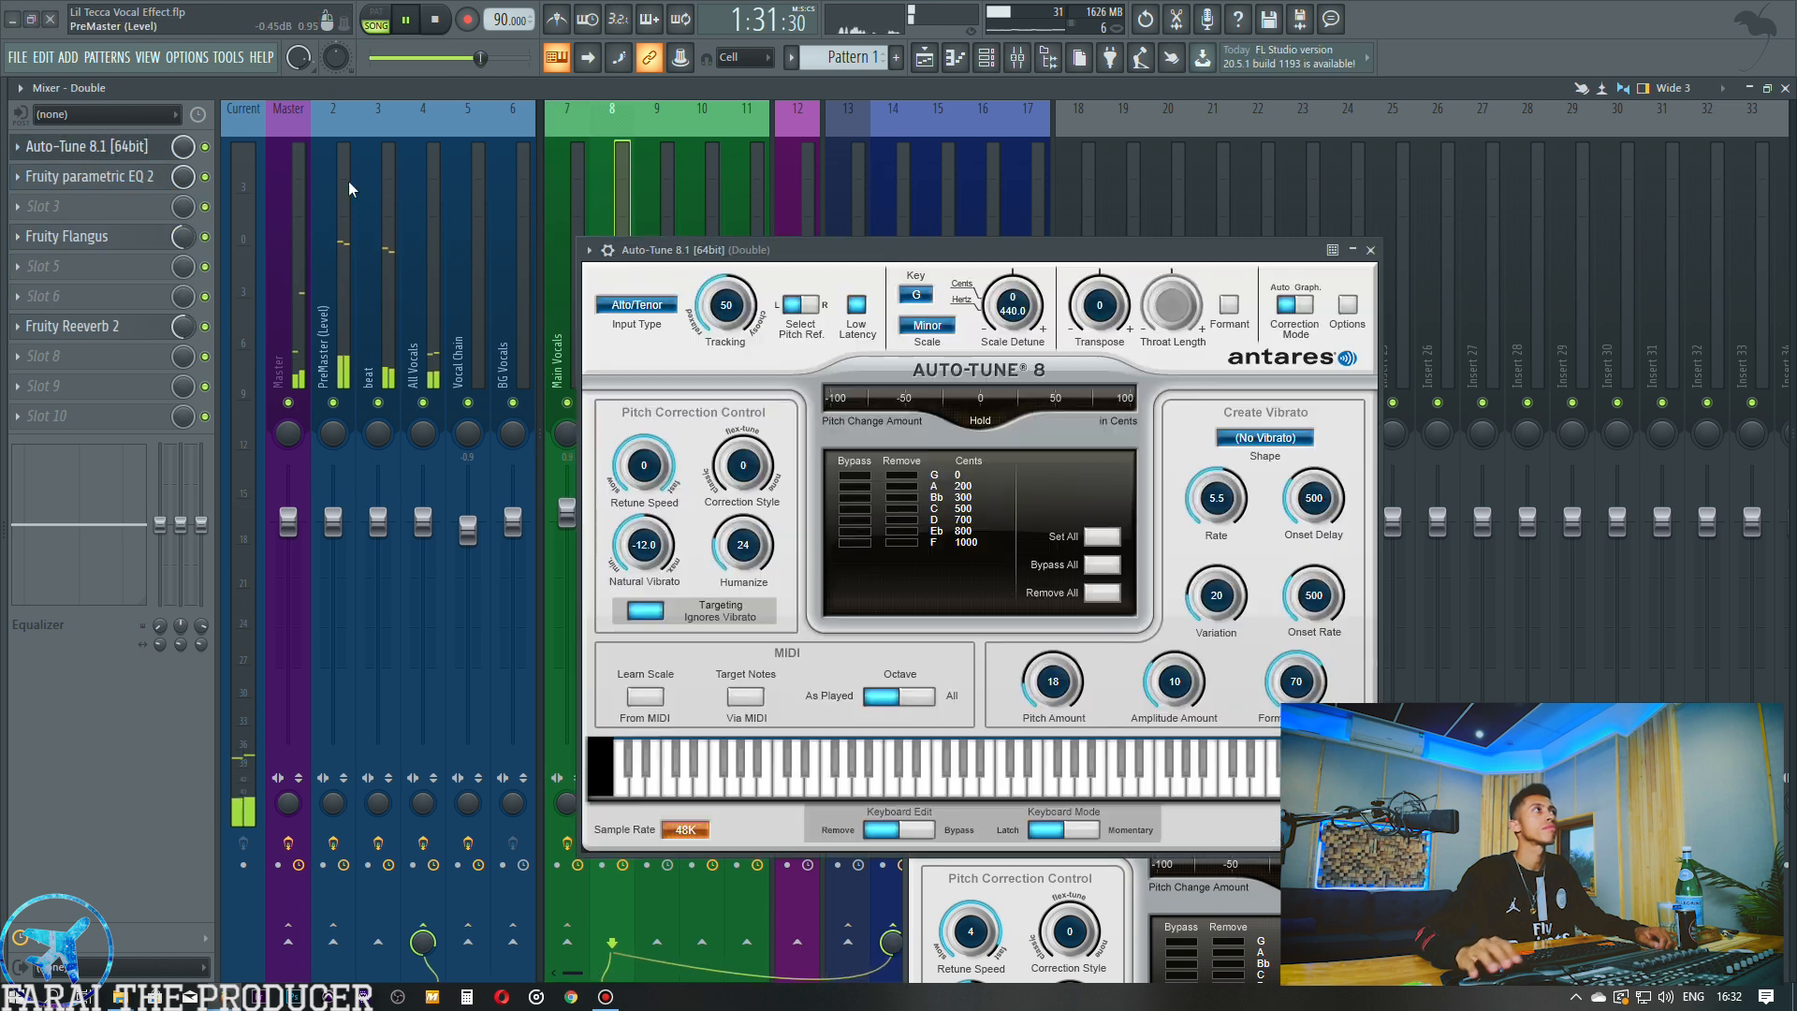
pyautogui.click(1557, 719)
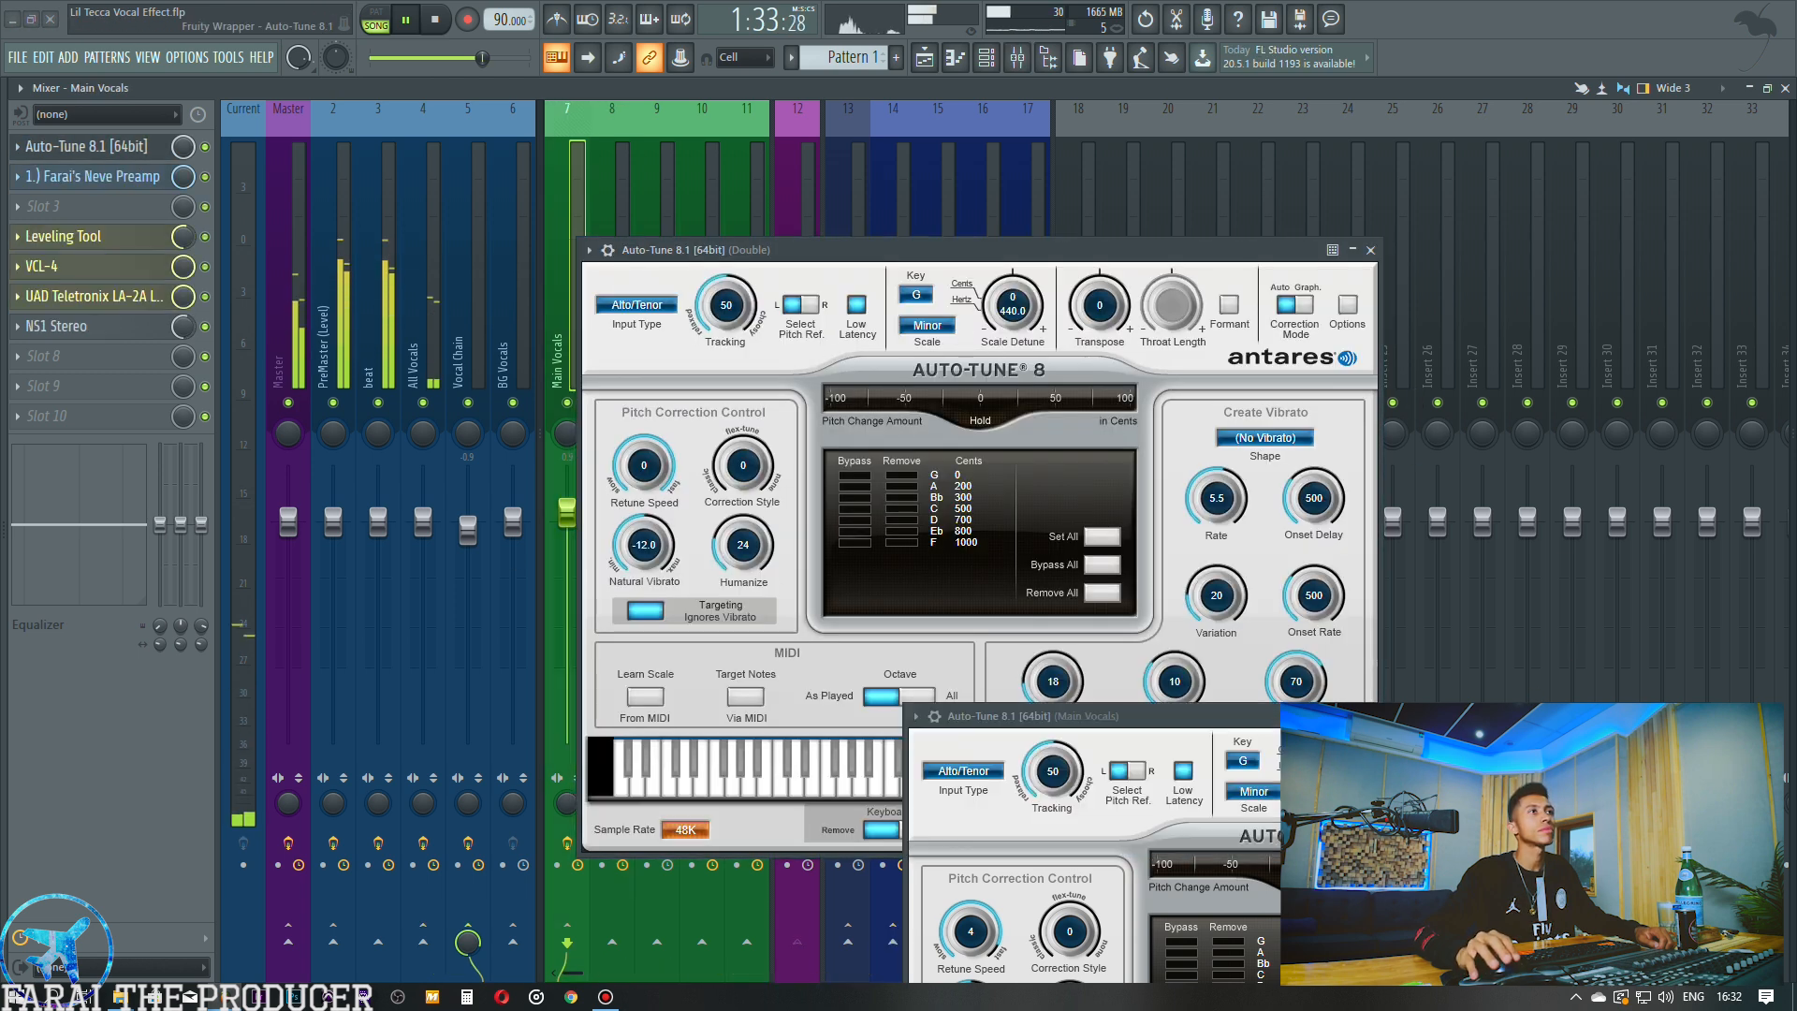
pyautogui.moveTo(1558, 719); pyautogui.dragTo(1525, 491)
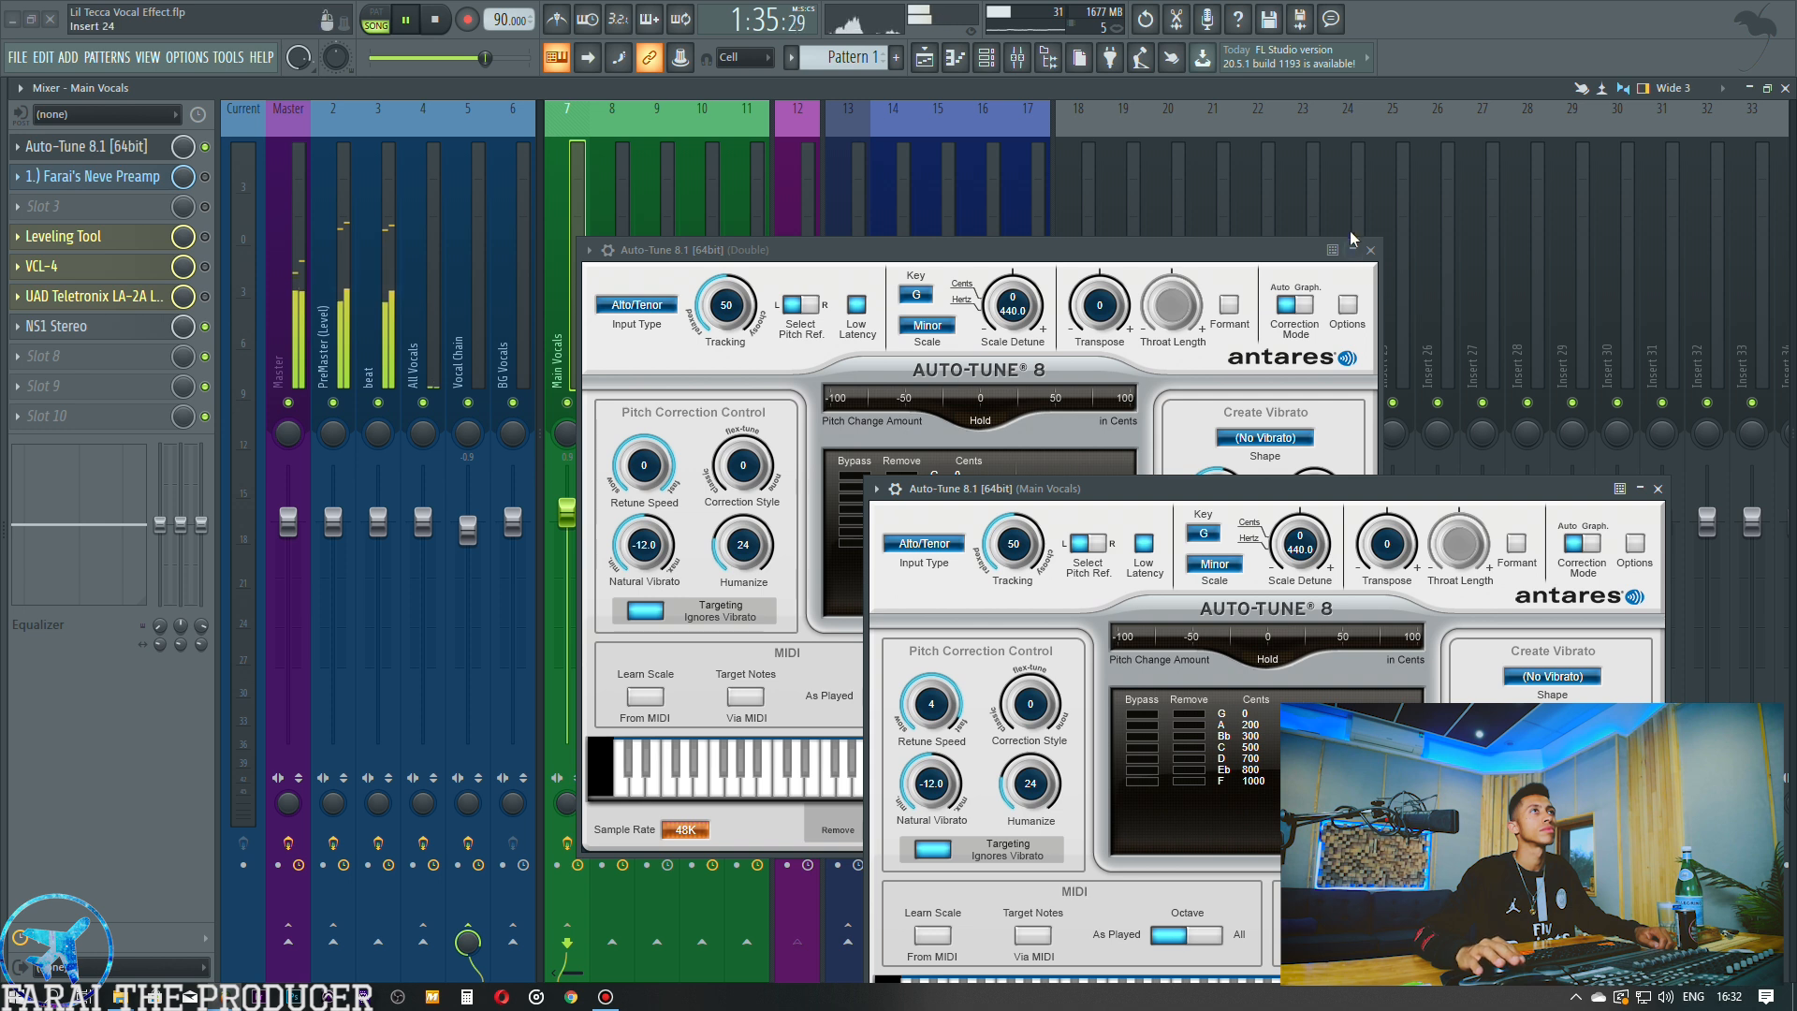
pyautogui.click(1370, 250)
pyautogui.moveTo(1281, 494); pyautogui.dragTo(1321, 297)
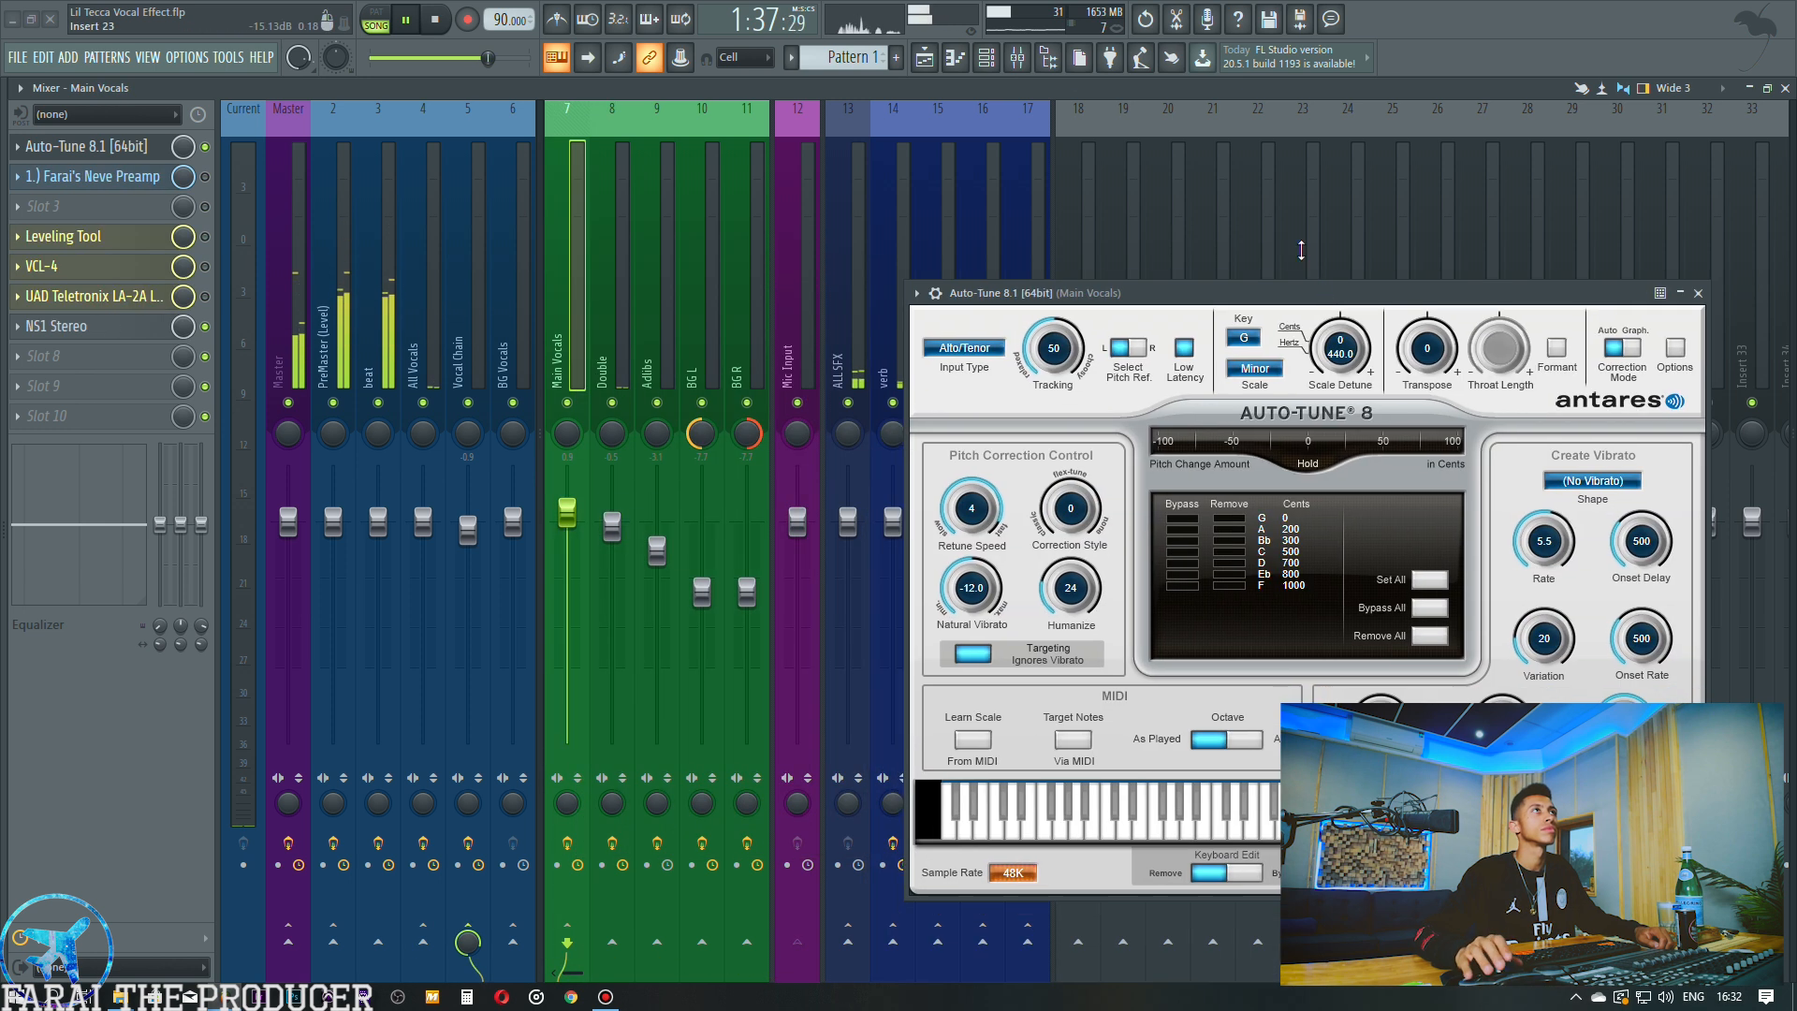
# Return to the playlist and stop the playback.
pyautogui.click(924, 57)
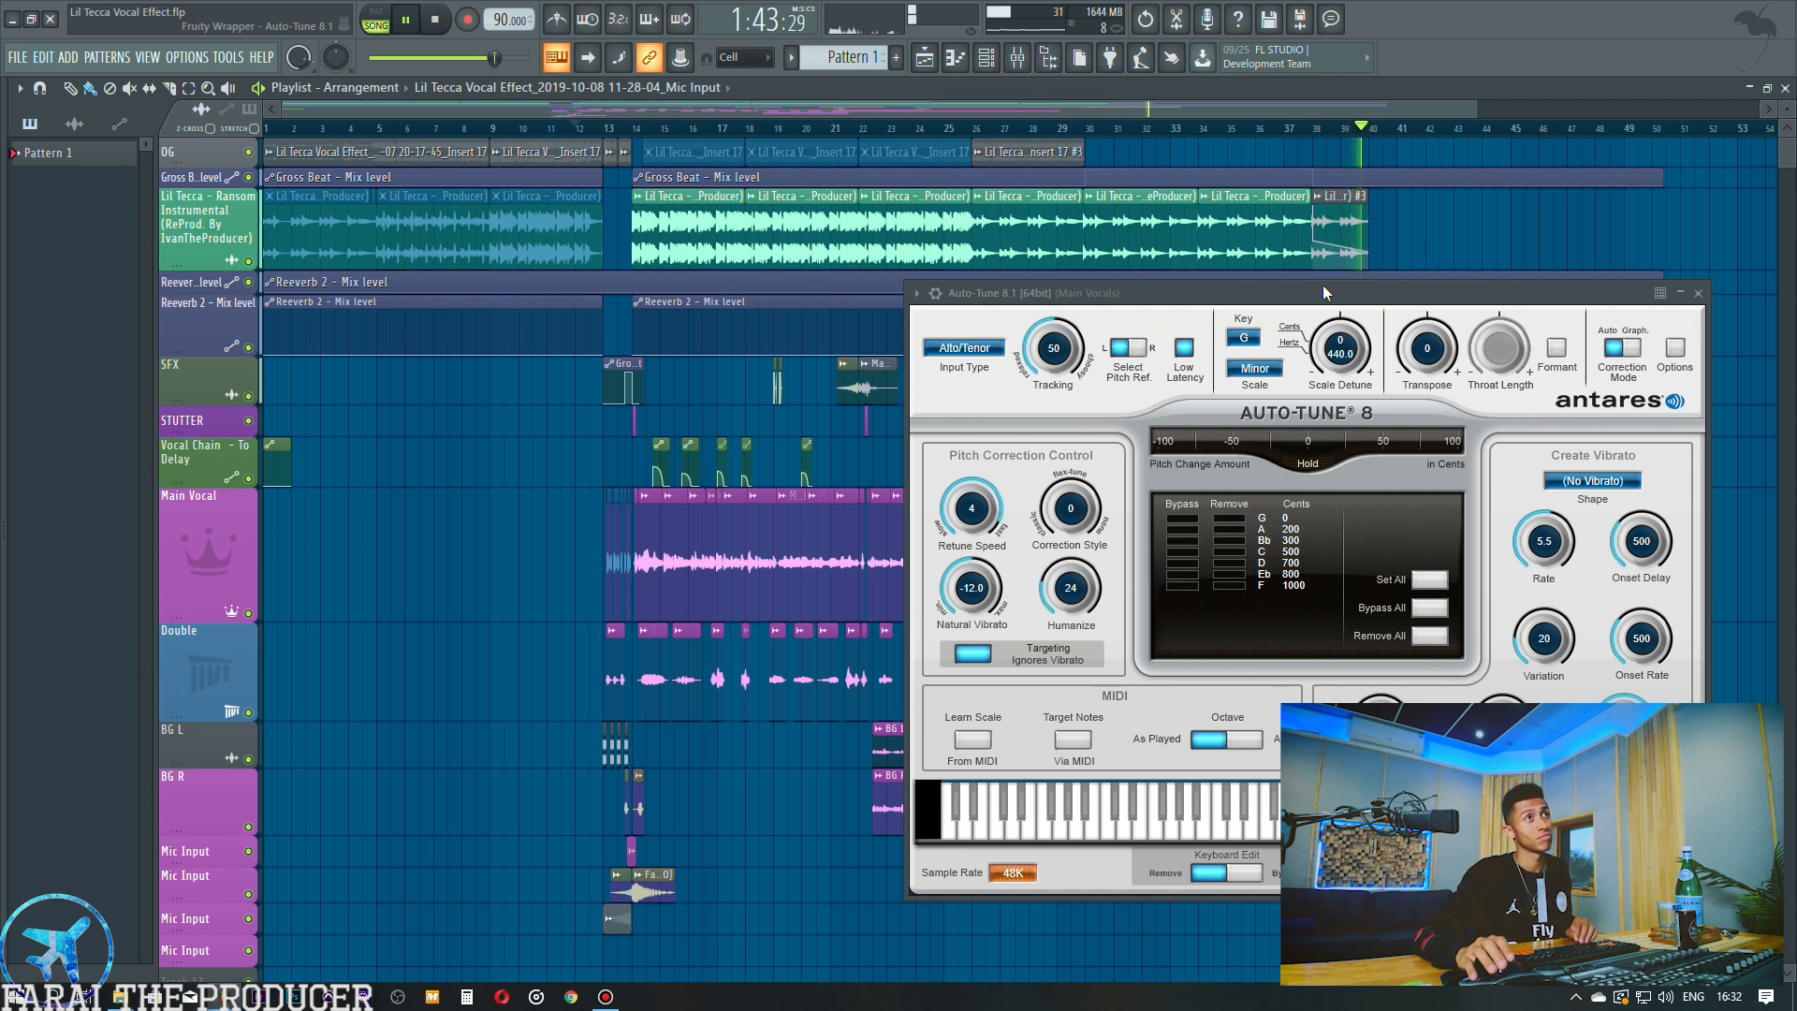
pyautogui.moveTo(1325, 293); pyautogui.dragTo(1308, 442)
pyautogui.press('space')
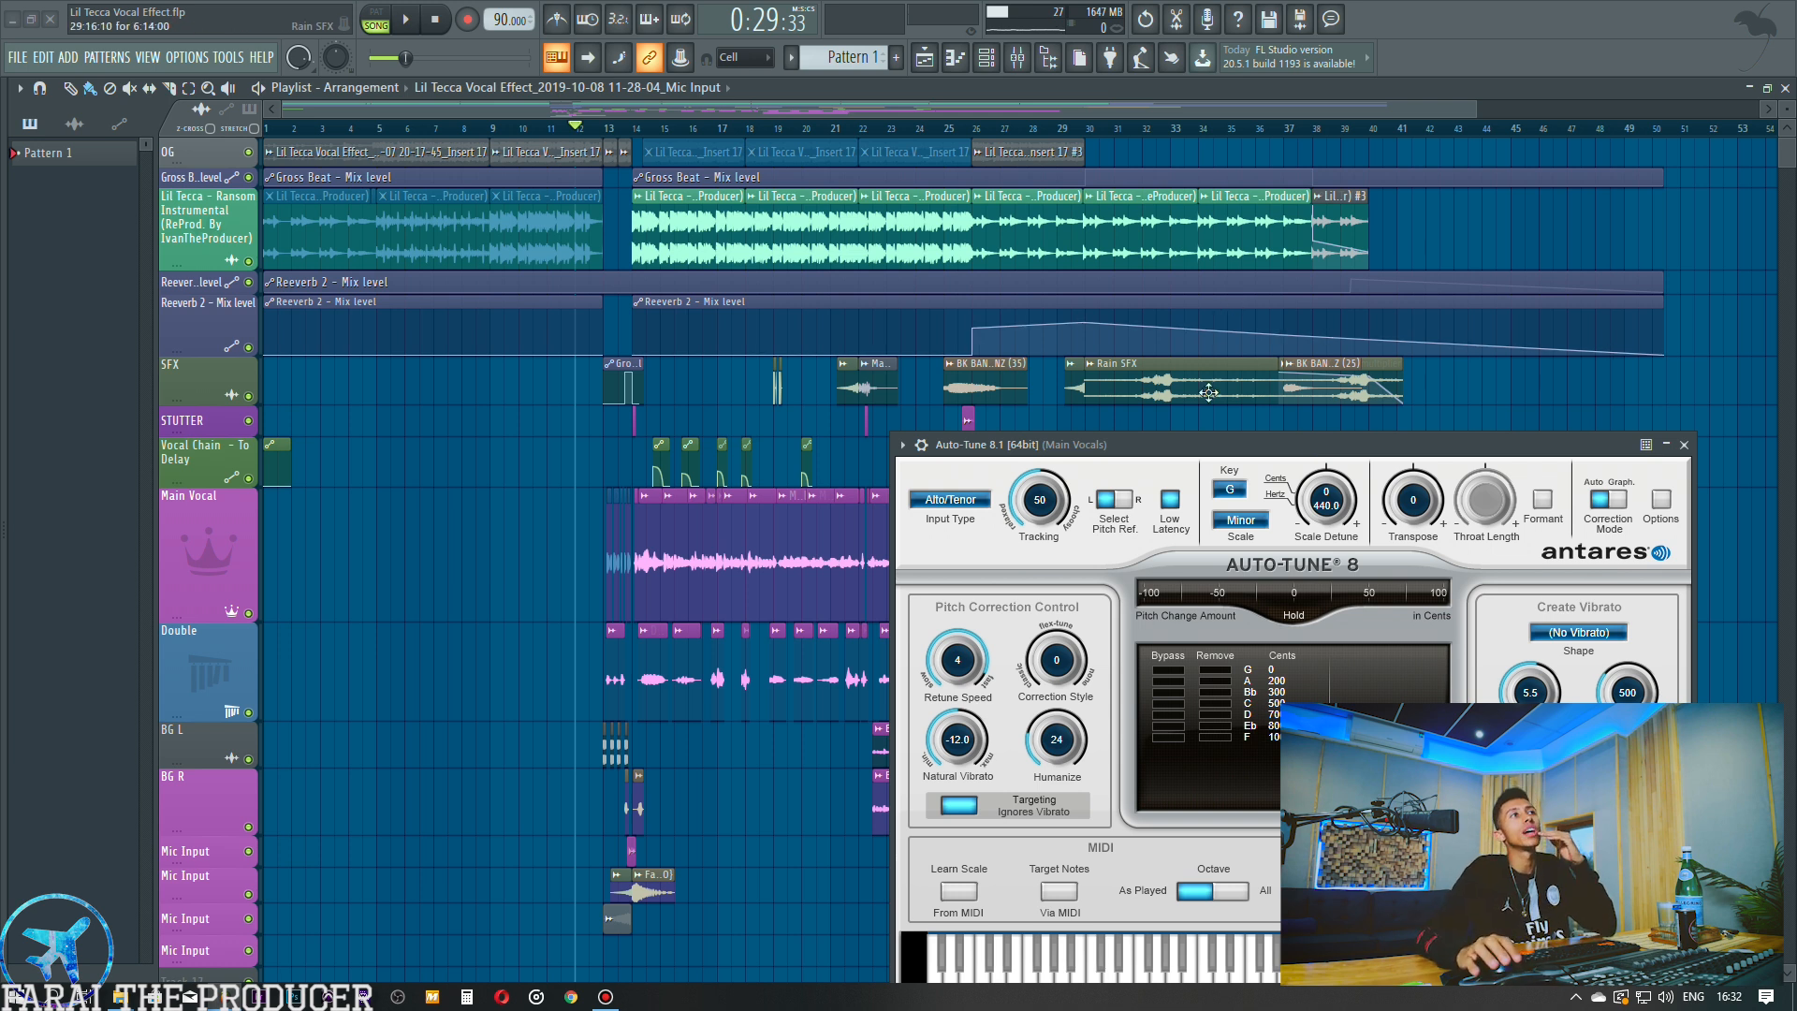
# Close the Main Vocals Auto-Tune window and show the mixer.
pyautogui.moveTo(1213, 452); pyautogui.dragTo(1072, 250)
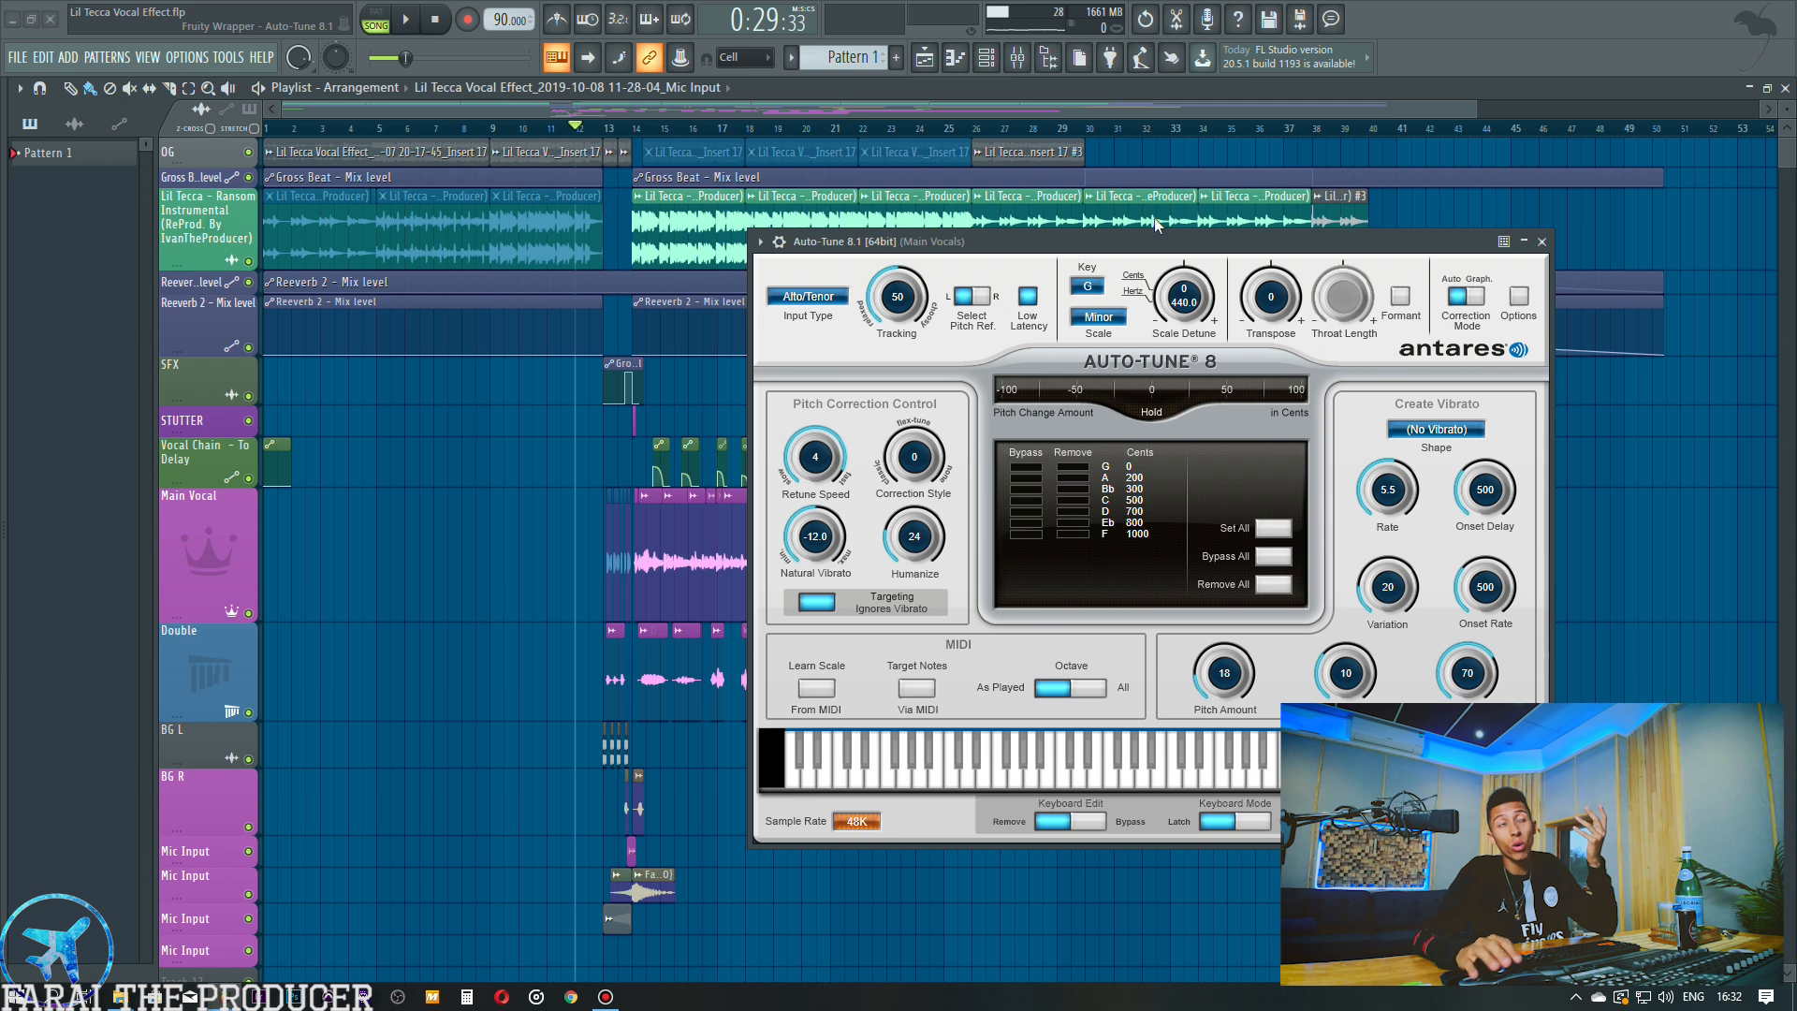
pyautogui.click(1543, 243)
pyautogui.press('F9')
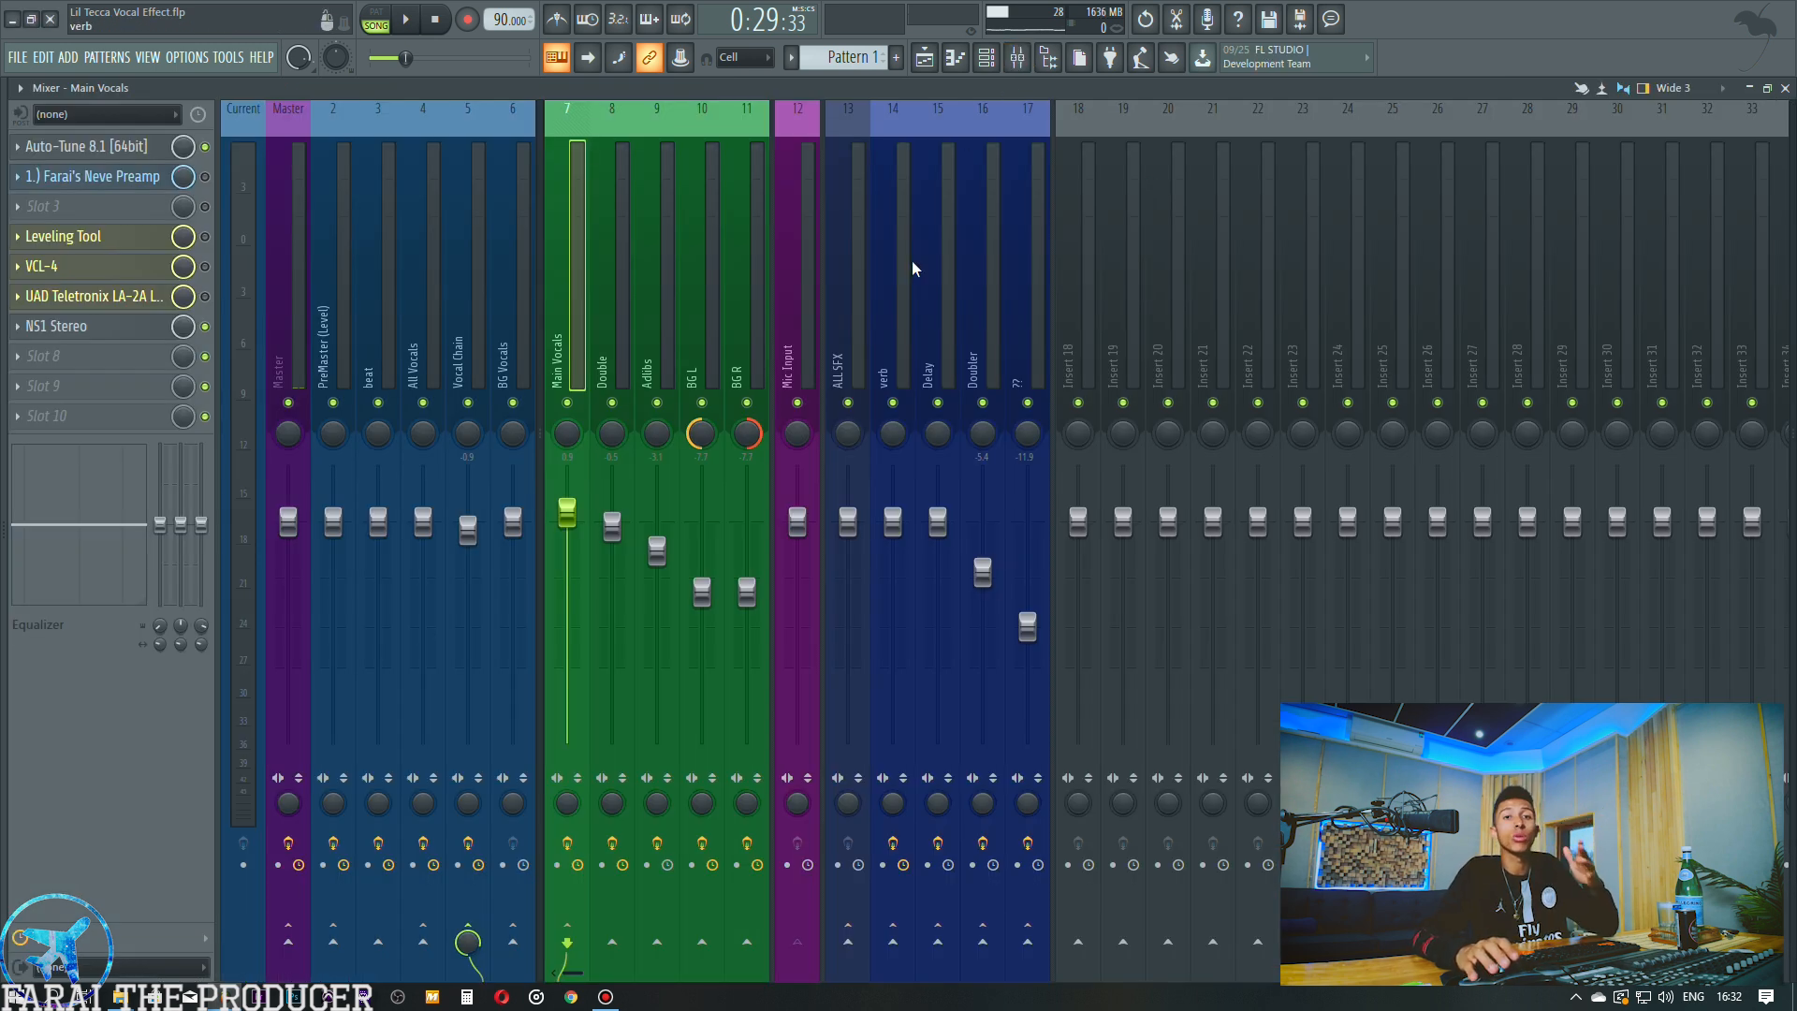
# Examine how the Mic Input channel is routed into Main Vocals and compare the effect slots of both channels.
pyautogui.click(798, 309)
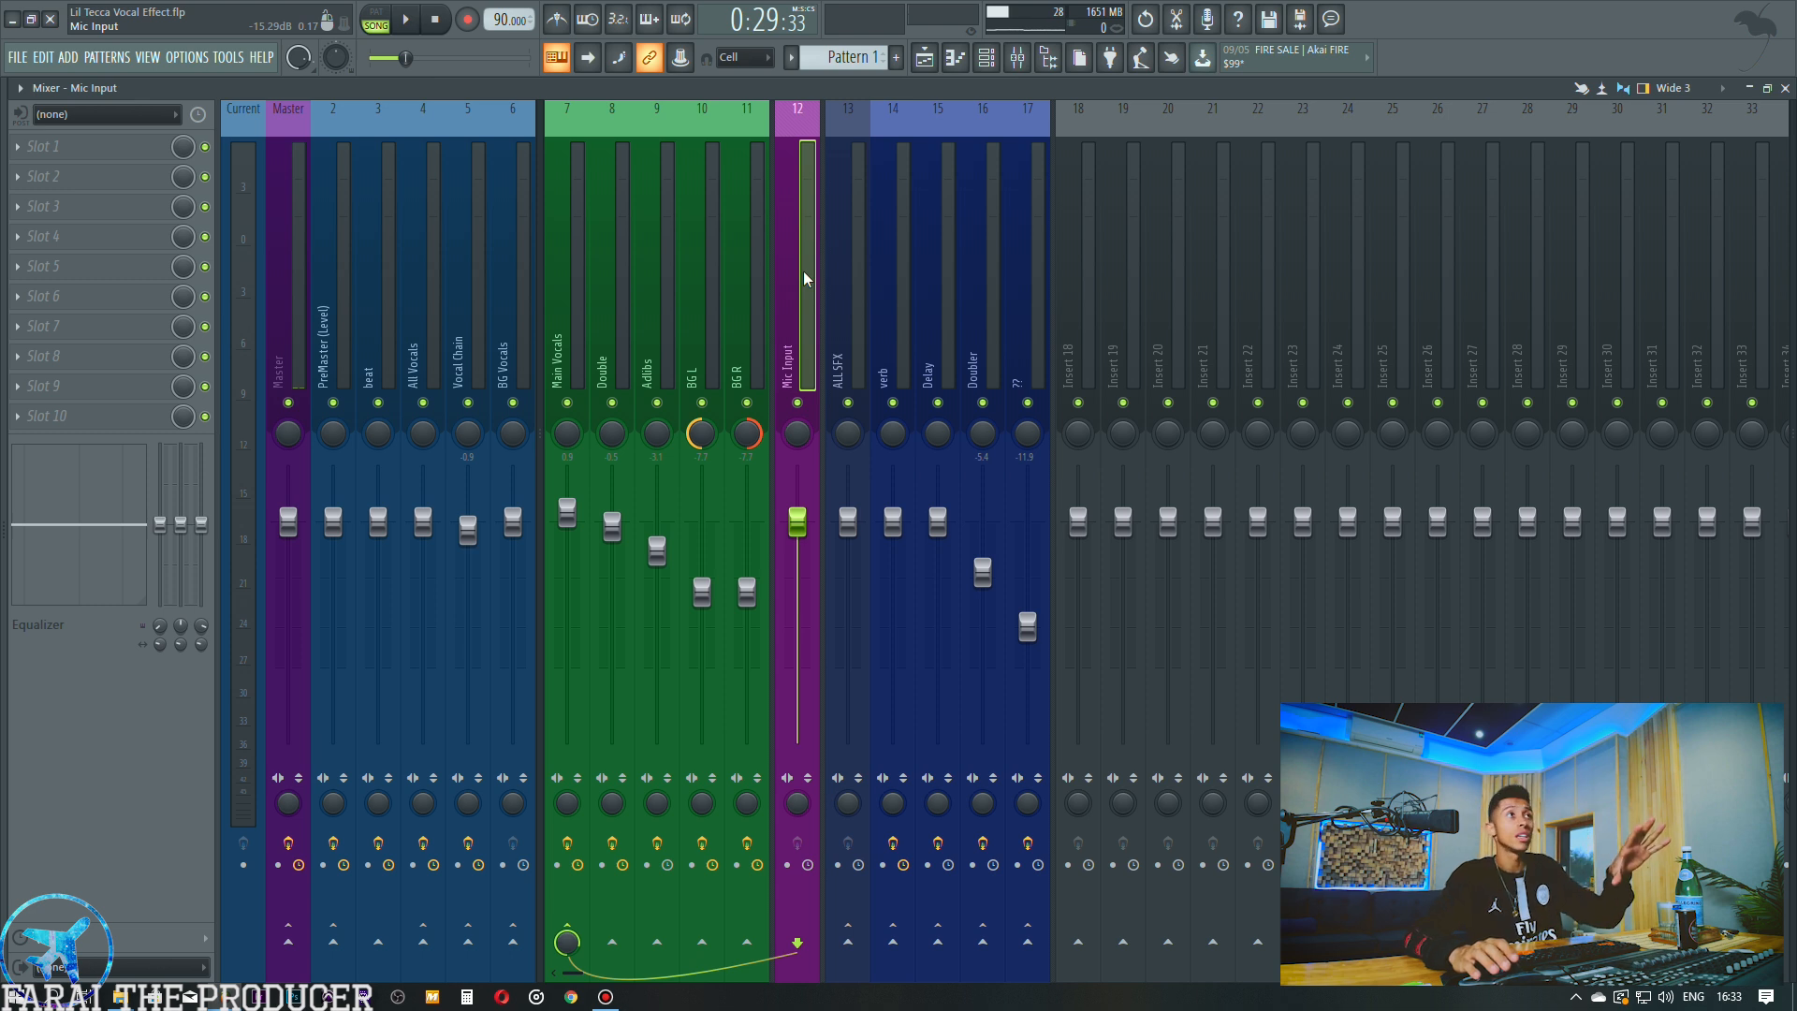
pyautogui.click(574, 312)
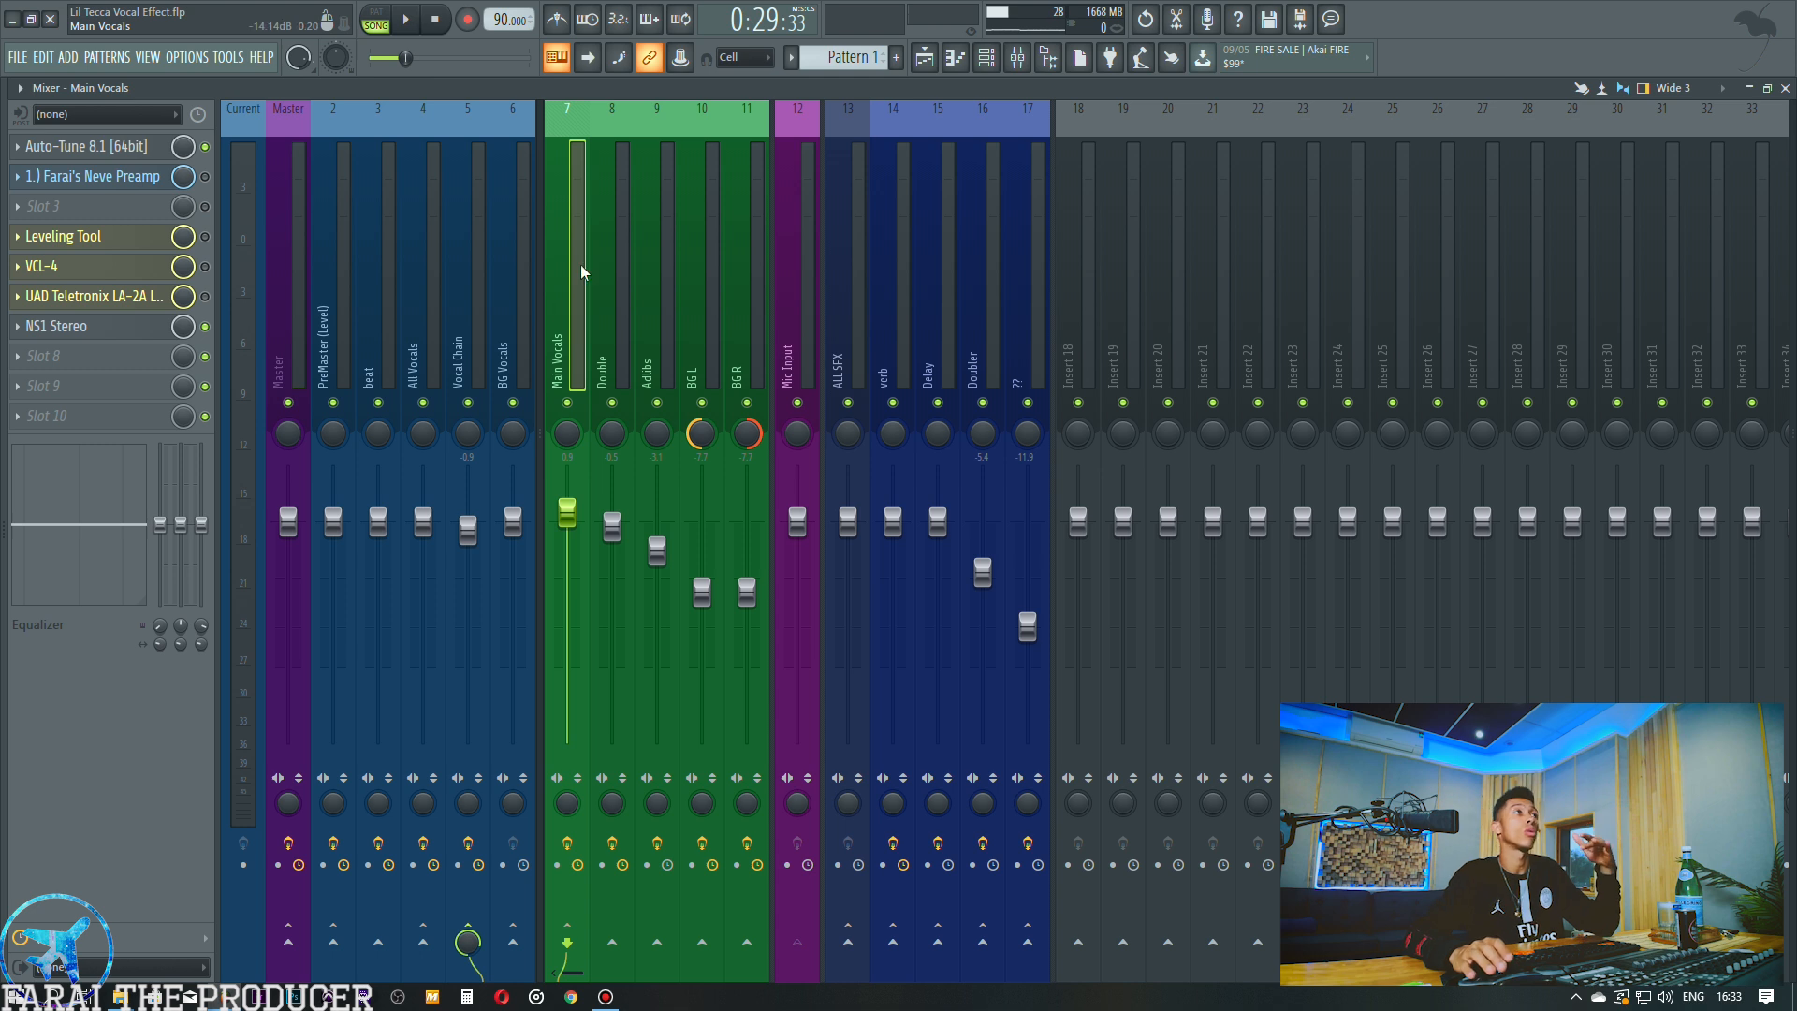
pyautogui.click(86, 150)
pyautogui.click(86, 151)
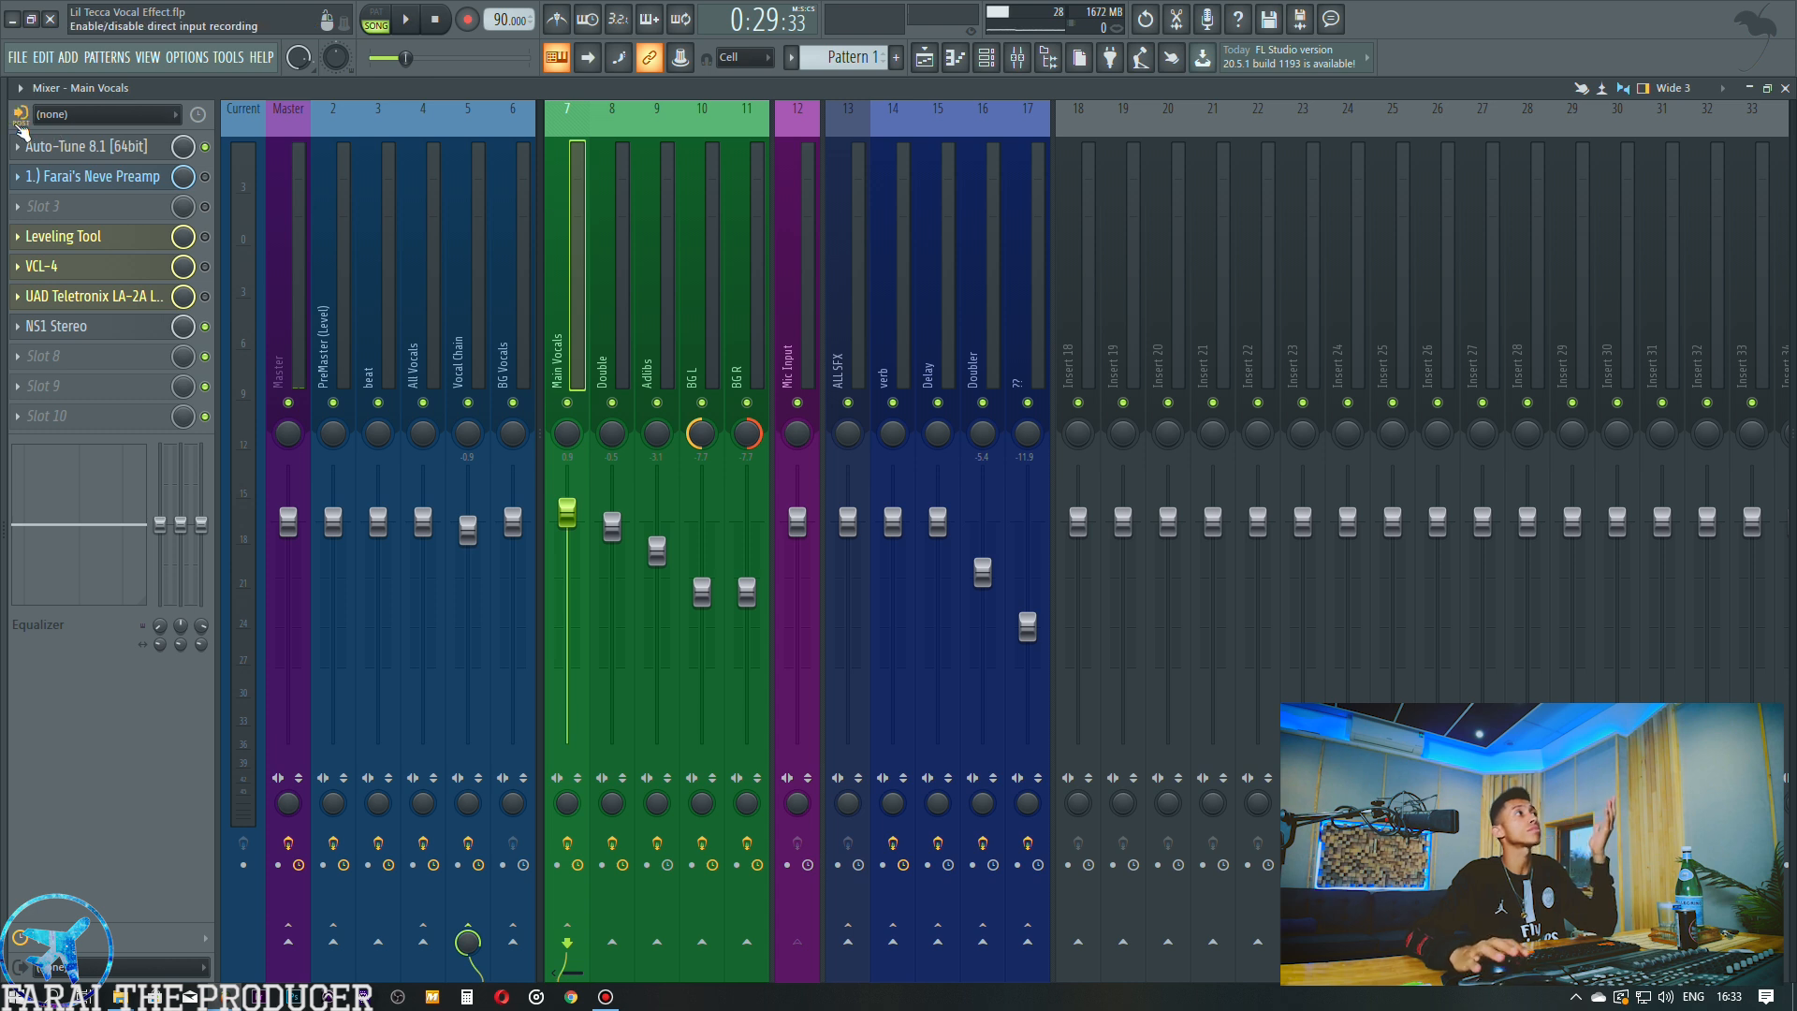
pyautogui.click(790, 867)
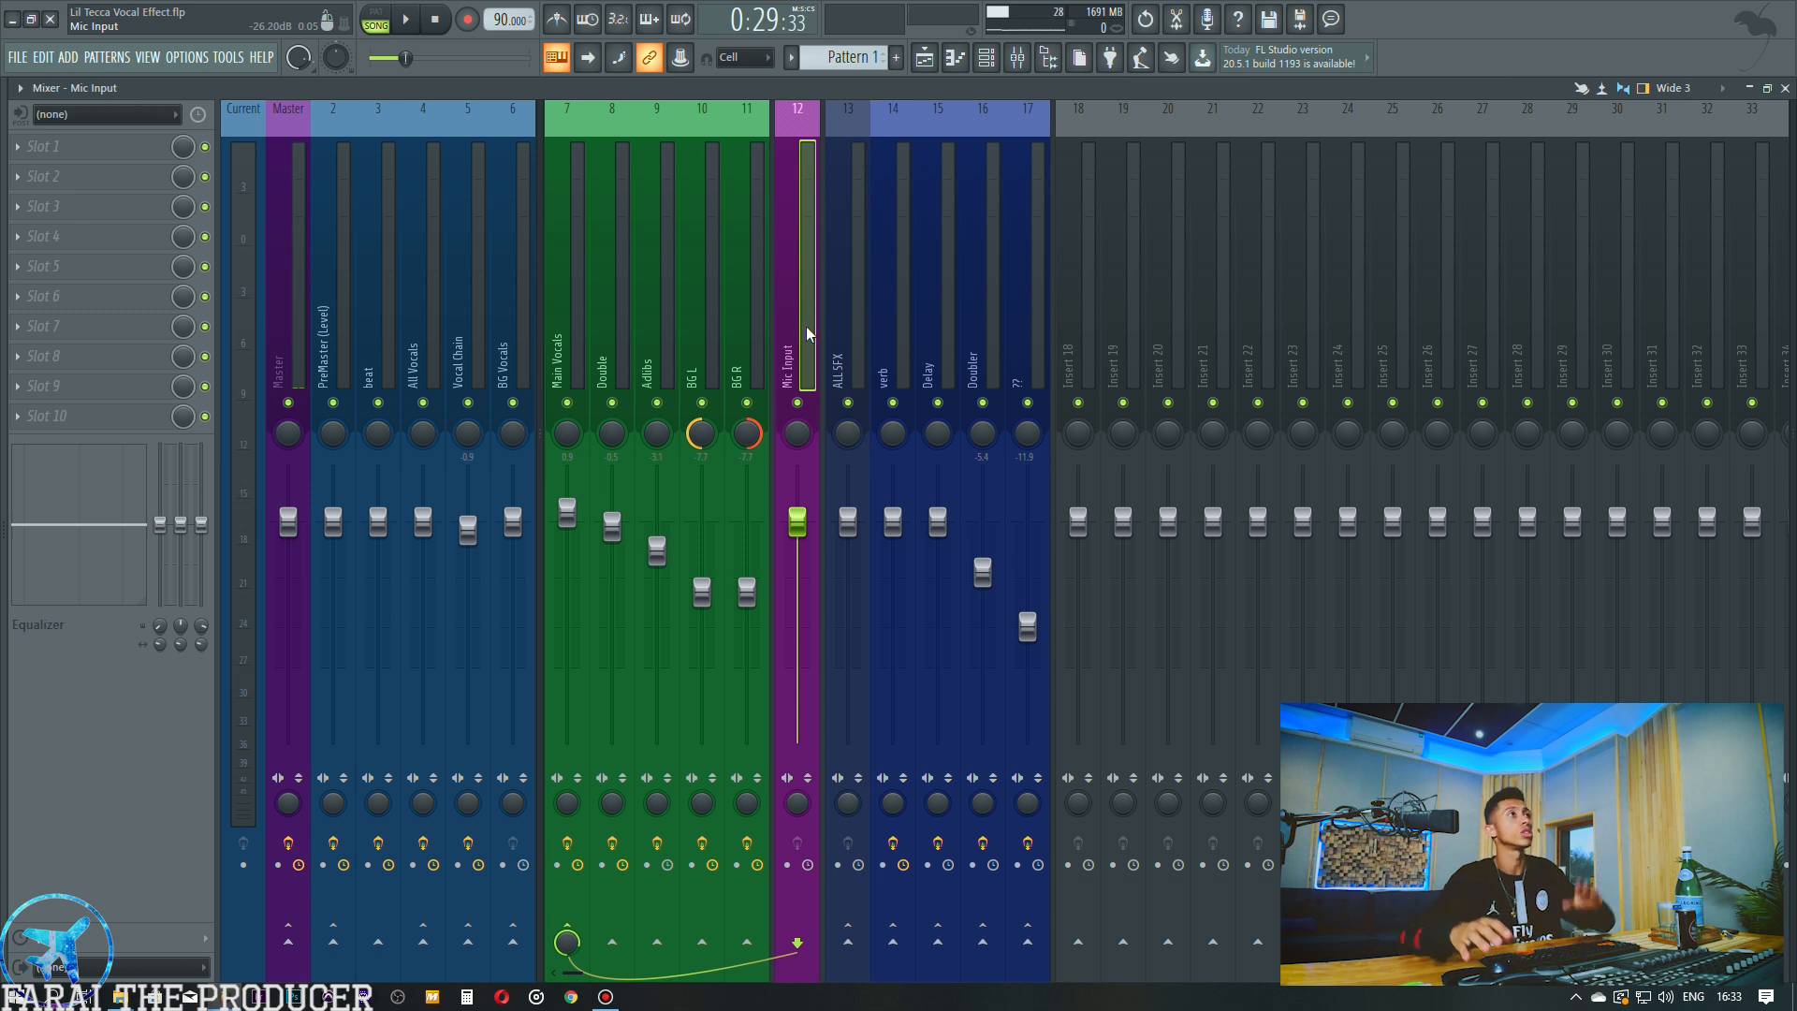
pyautogui.click(69, 116)
pyautogui.click(764, 358)
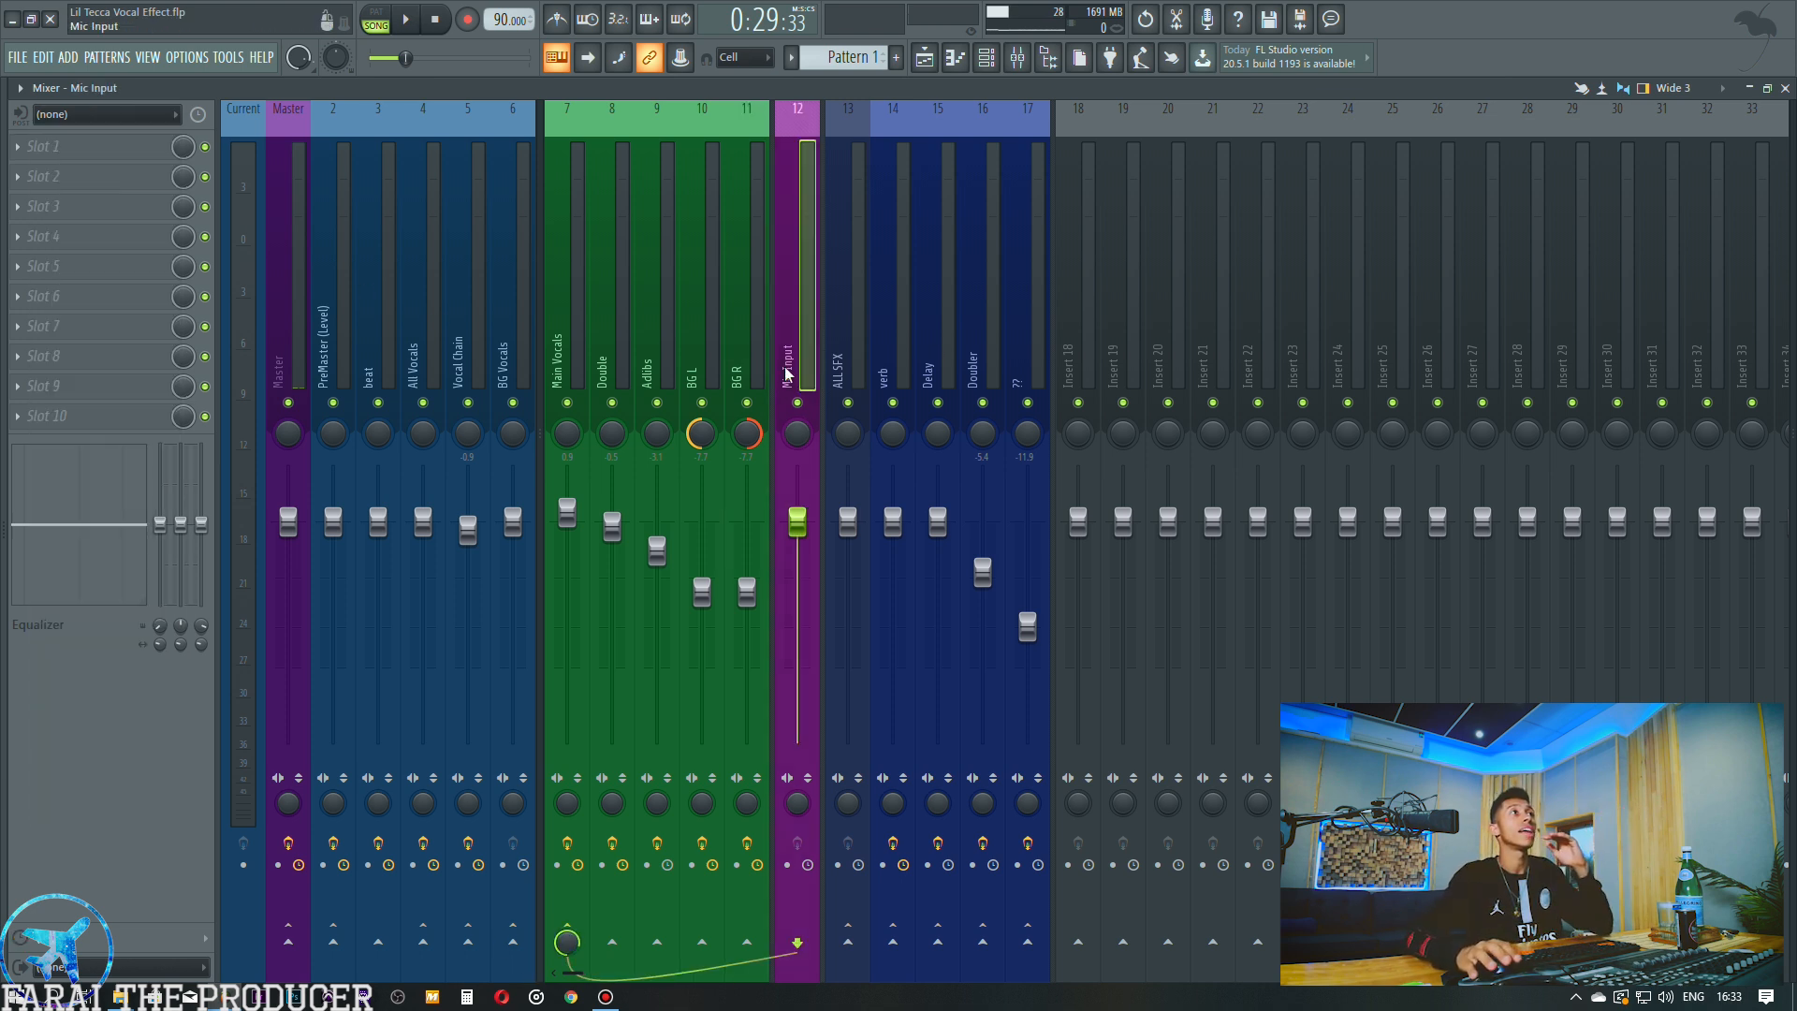
pyautogui.click(575, 344)
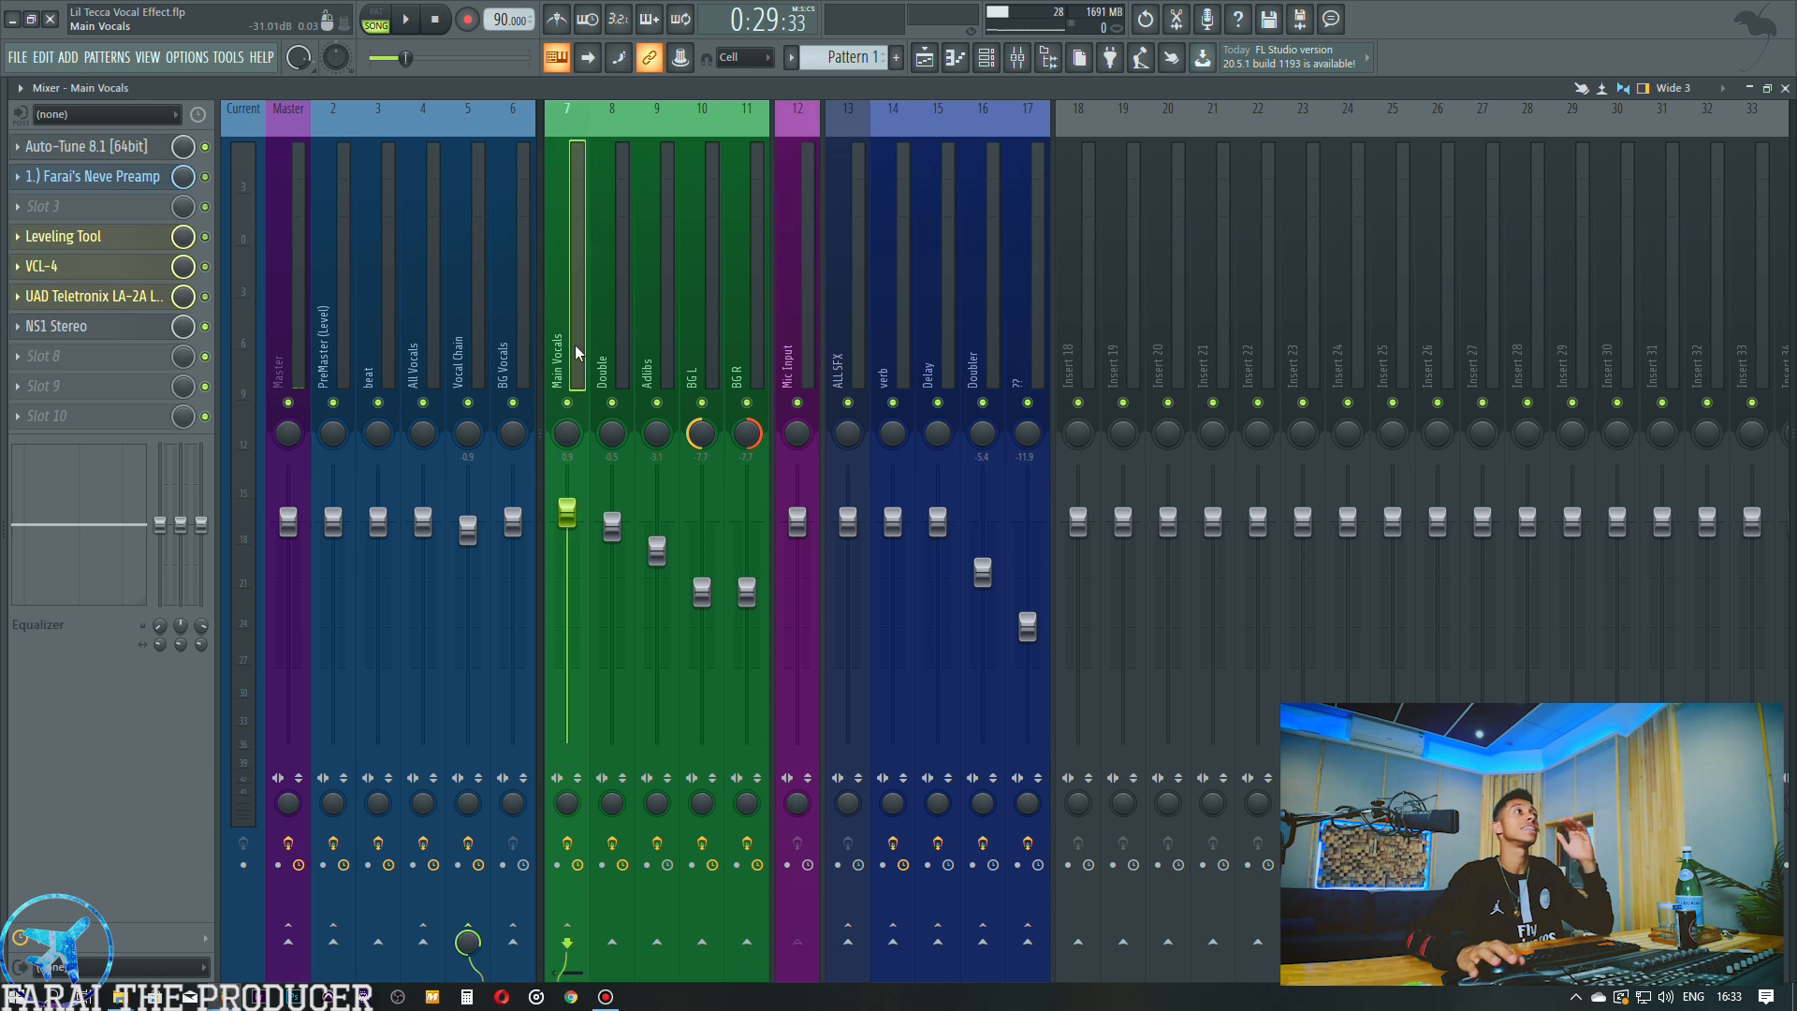
pyautogui.click(806, 354)
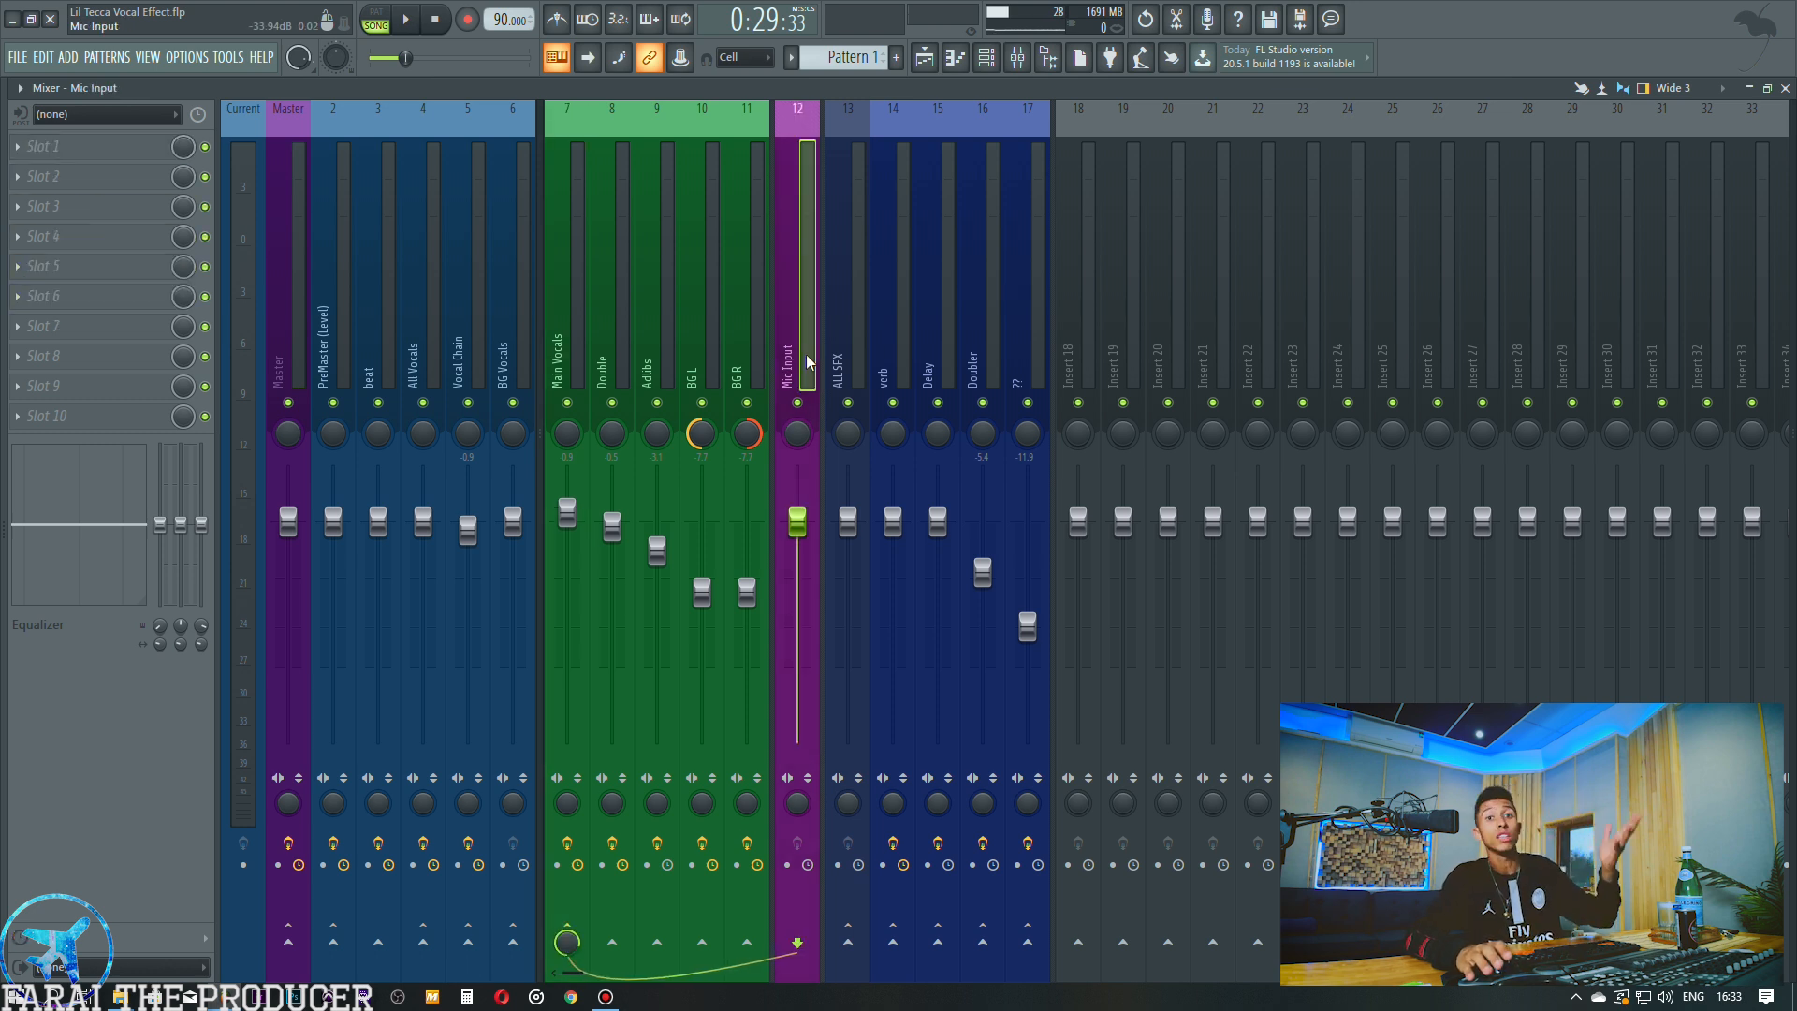
pyautogui.click(574, 330)
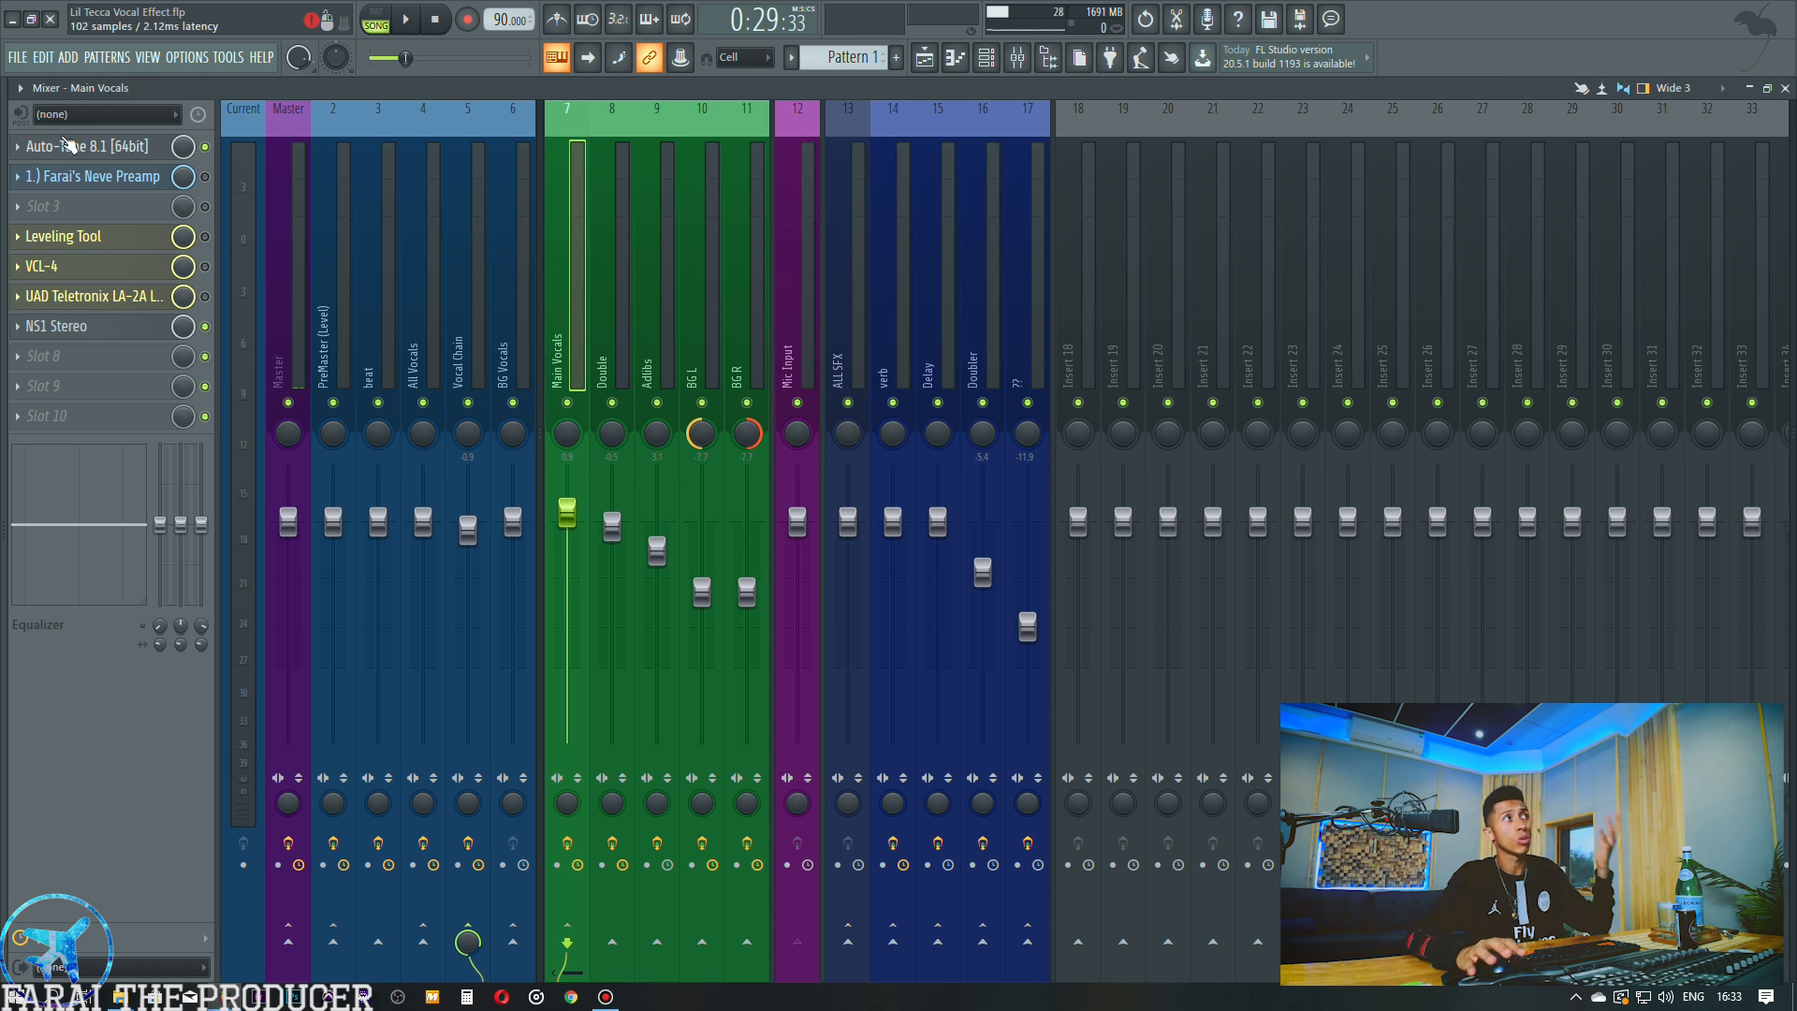
# Open Auto-Tune 8.1 on Main Vocals and examine the beat channel's effect chain alongside it.
pyautogui.click(68, 145)
pyautogui.click(368, 318)
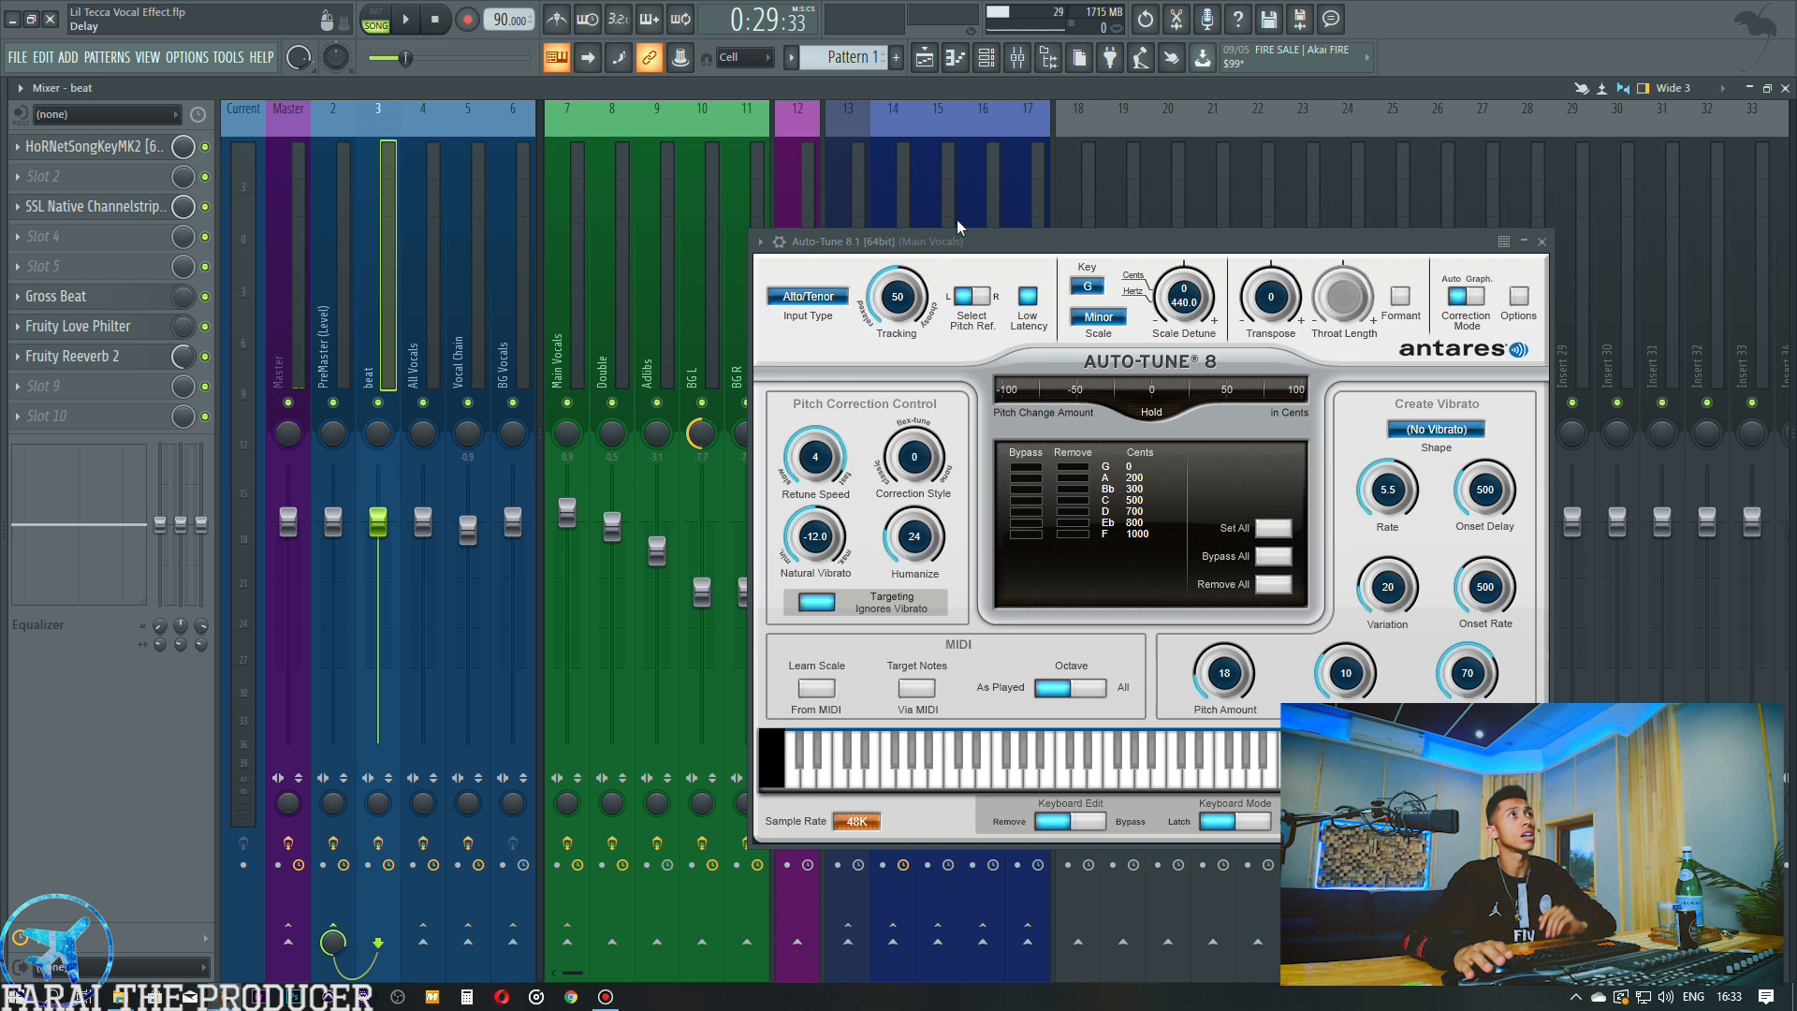
pyautogui.moveTo(960, 242); pyautogui.dragTo(1171, 242)
# Play a short passage of the playlist from bar 12 with the Main Vocals Auto-Tune open, and stop it.
pyautogui.press('F5')
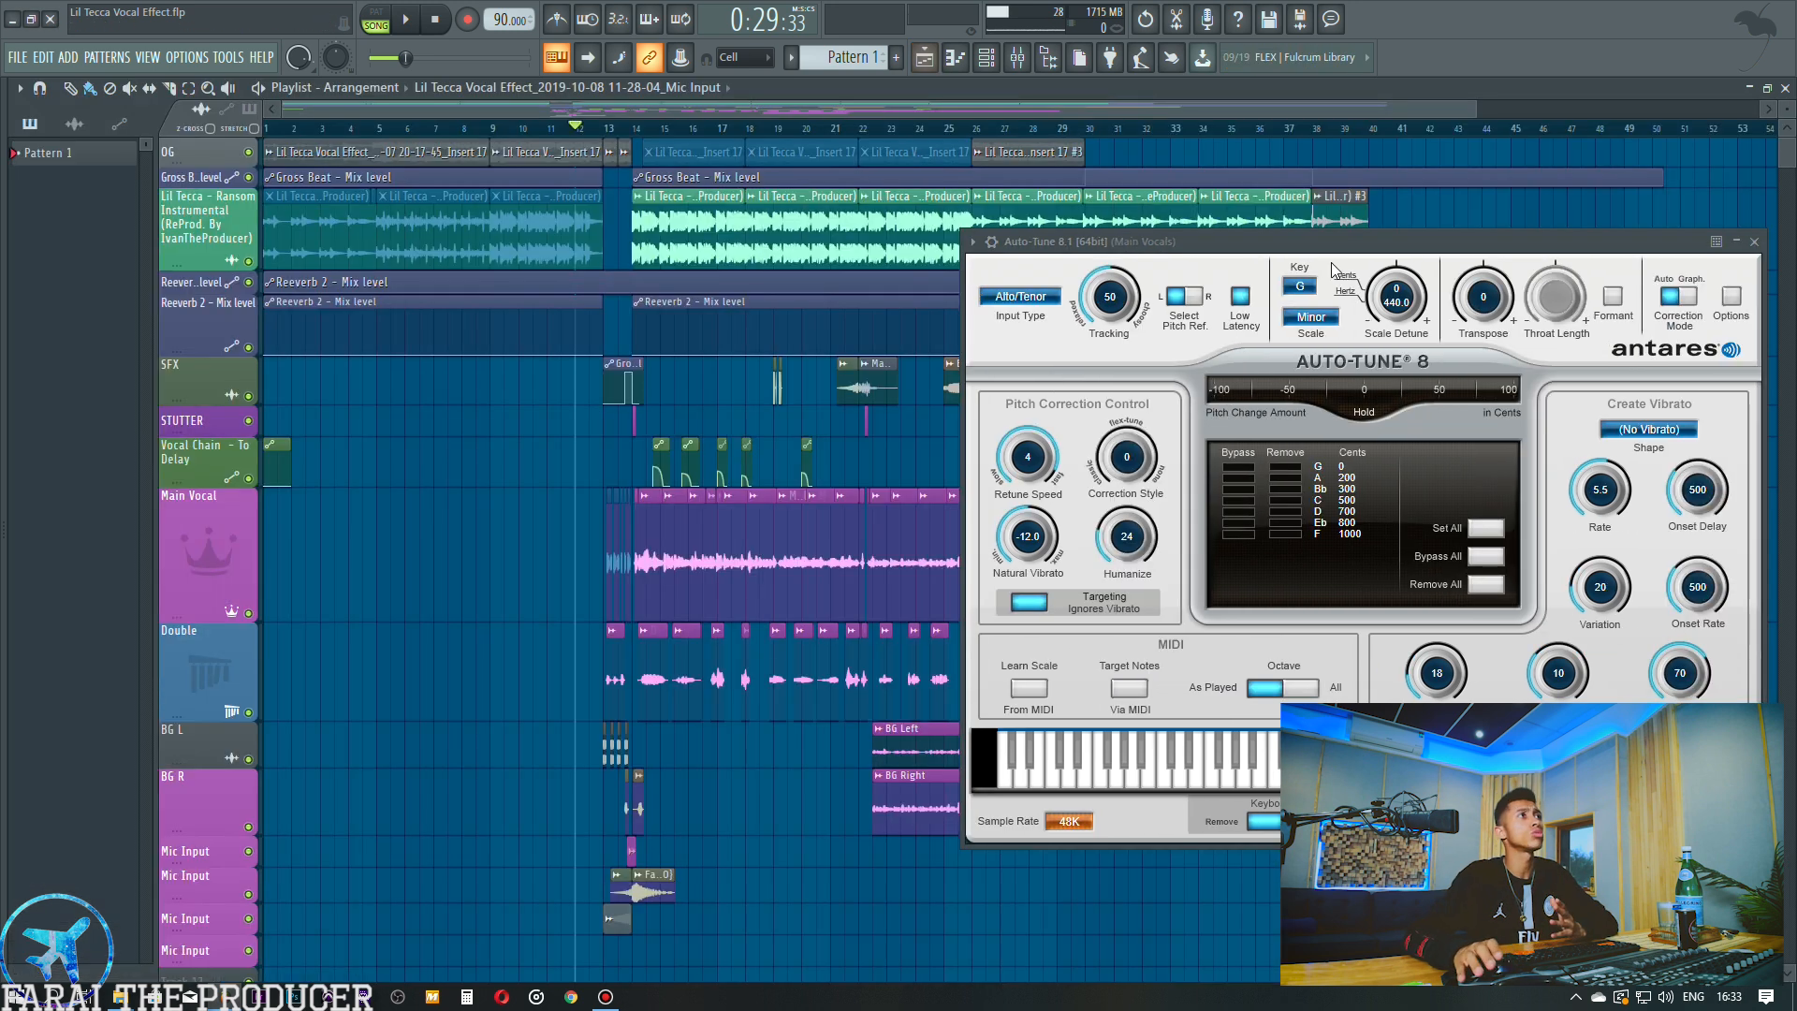
pyautogui.scroll(5, 652, 136)
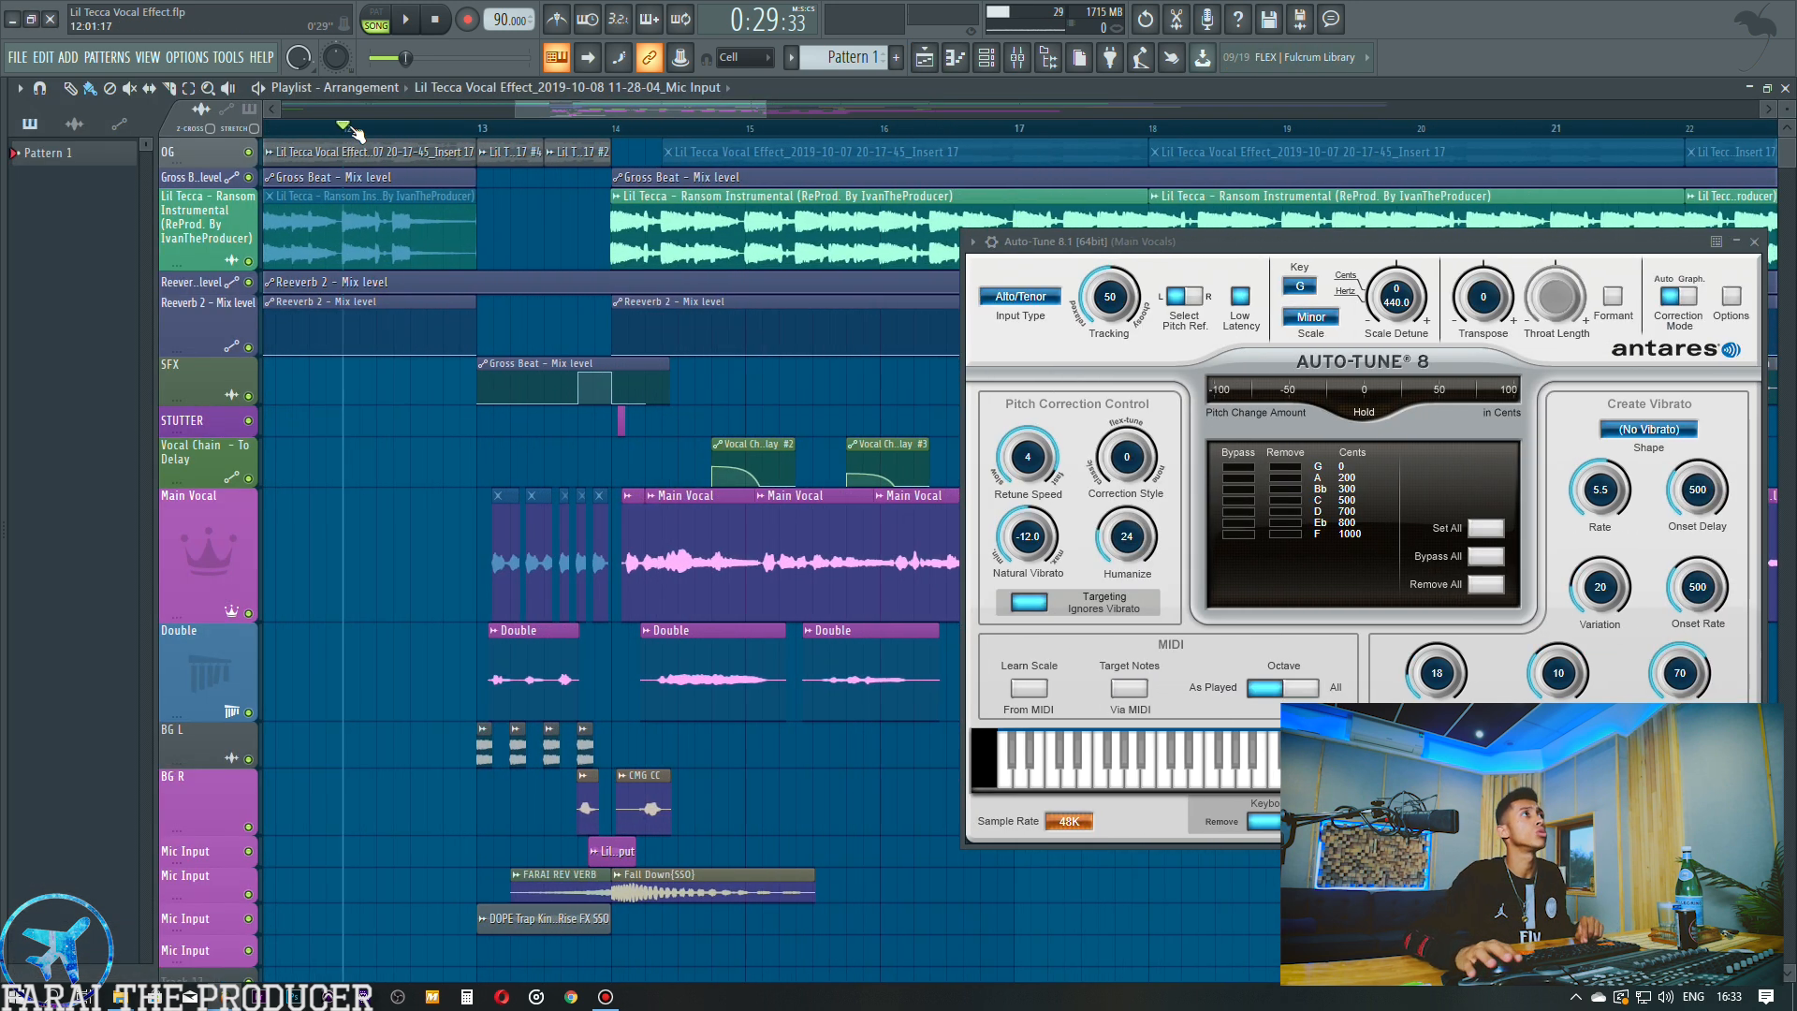
pyautogui.press('space')
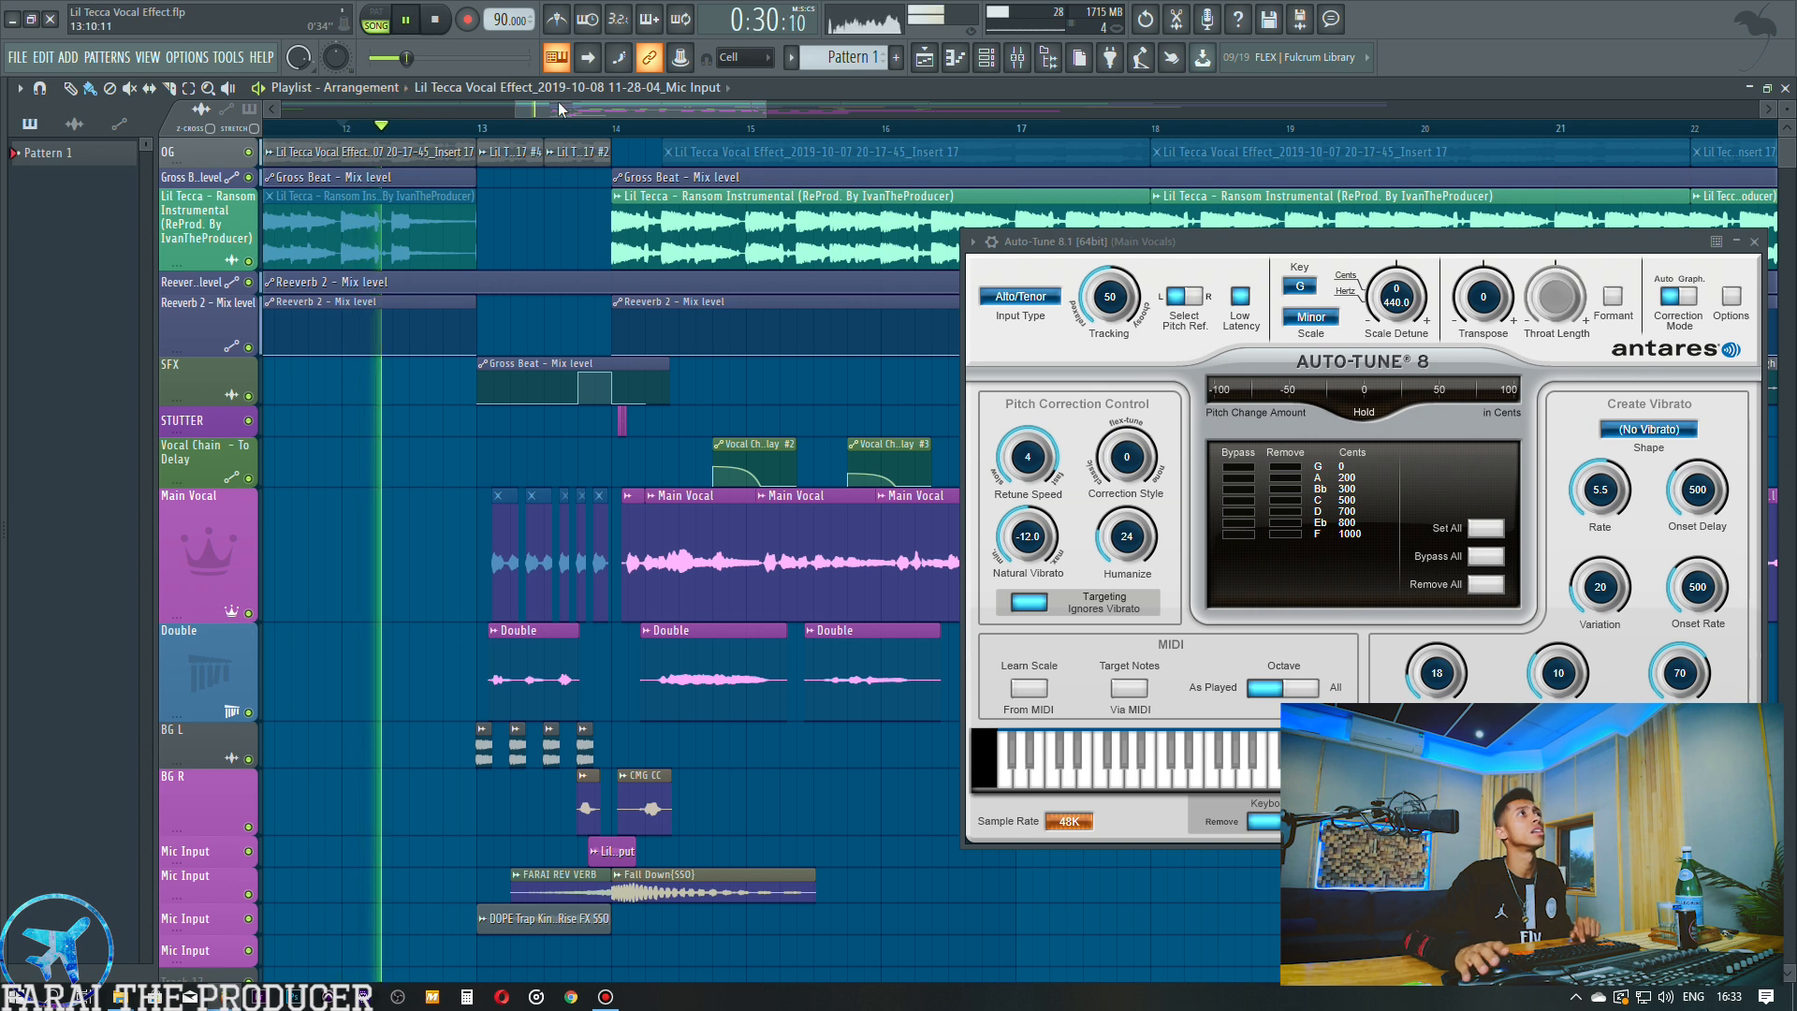
pyautogui.press('space')
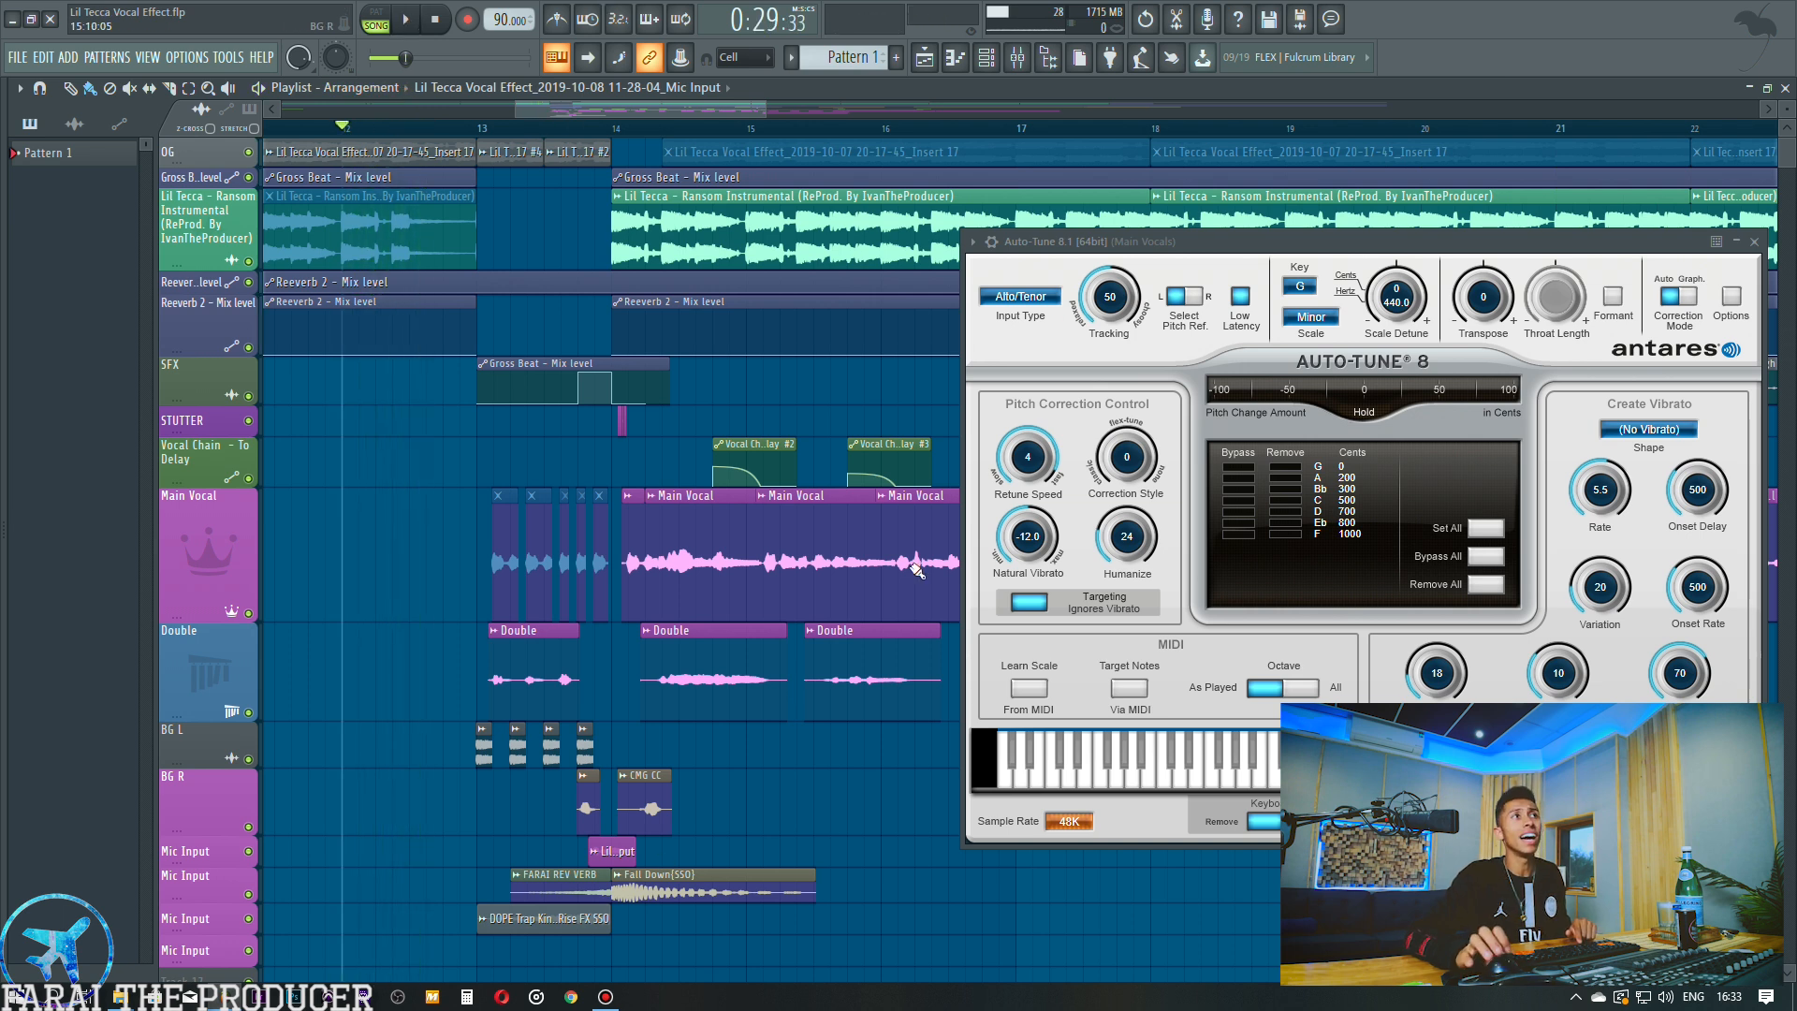
# Reposition the Auto-Tune window over the zoomed-out playlist and bring up the mixer with Main Vocals selected.
pyautogui.moveTo(1124, 248); pyautogui.dragTo(1049, 306)
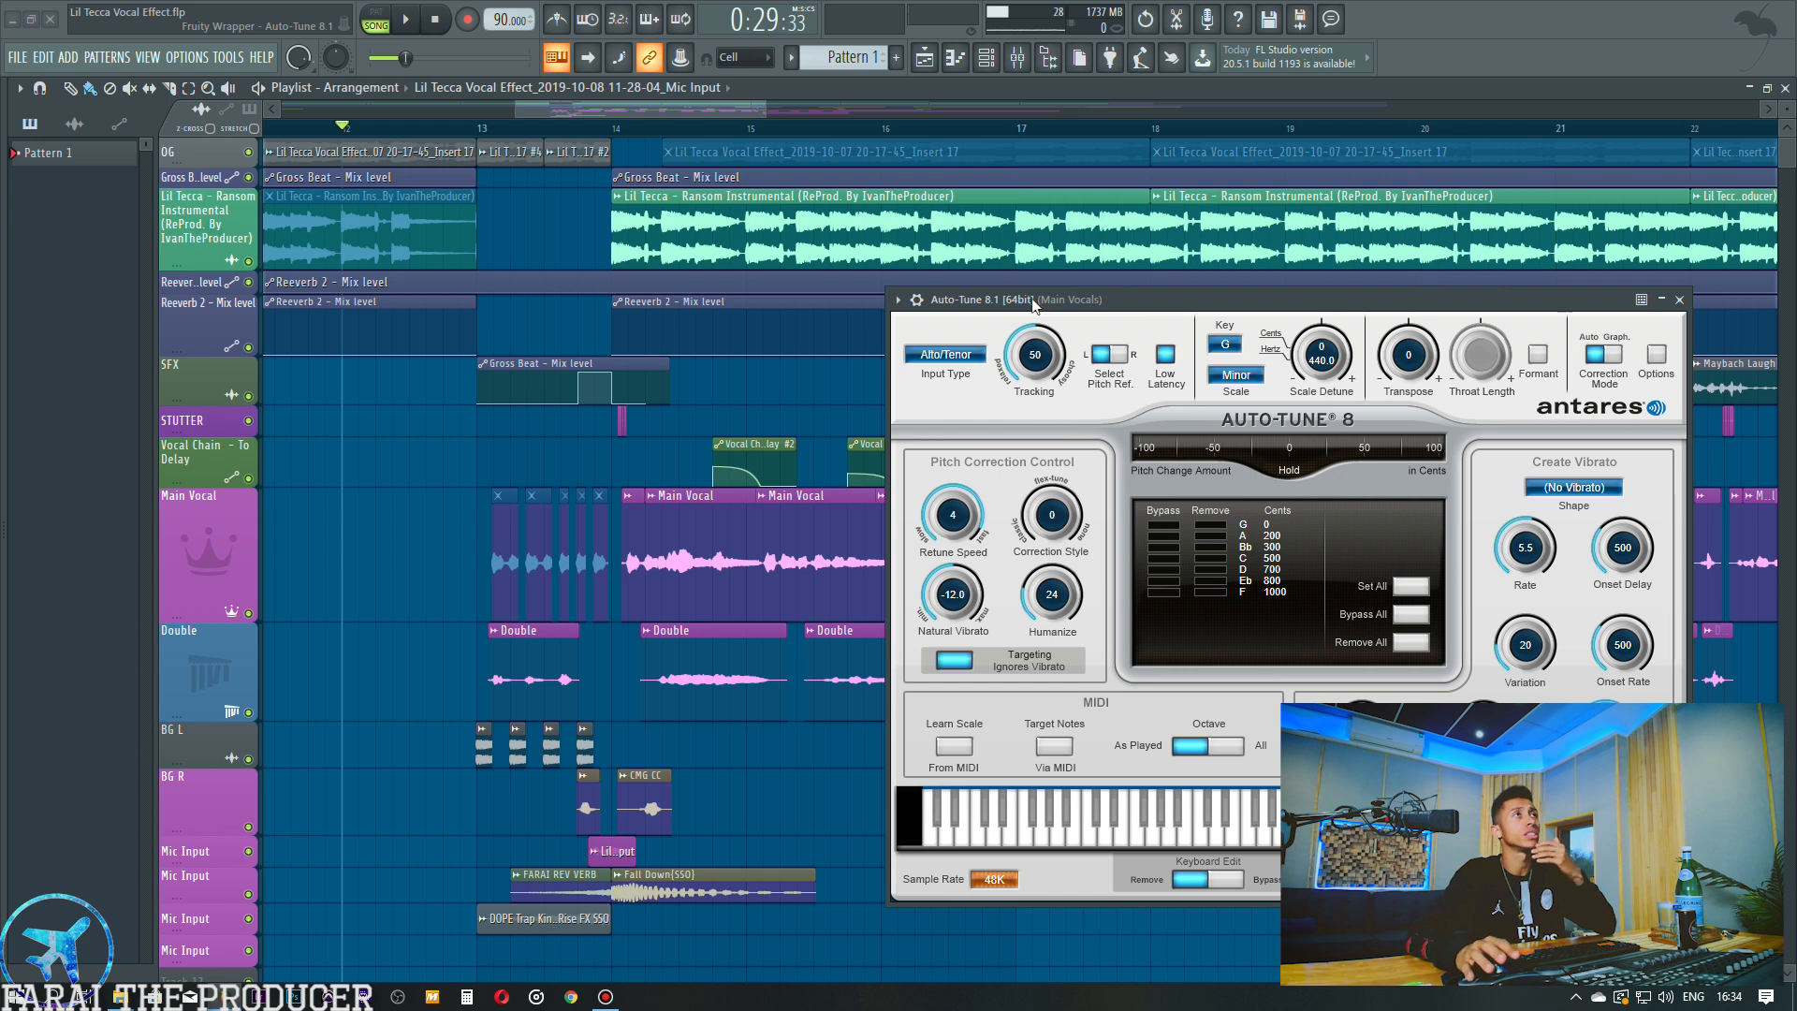
pyautogui.moveTo(1034, 306); pyautogui.dragTo(1021, 304)
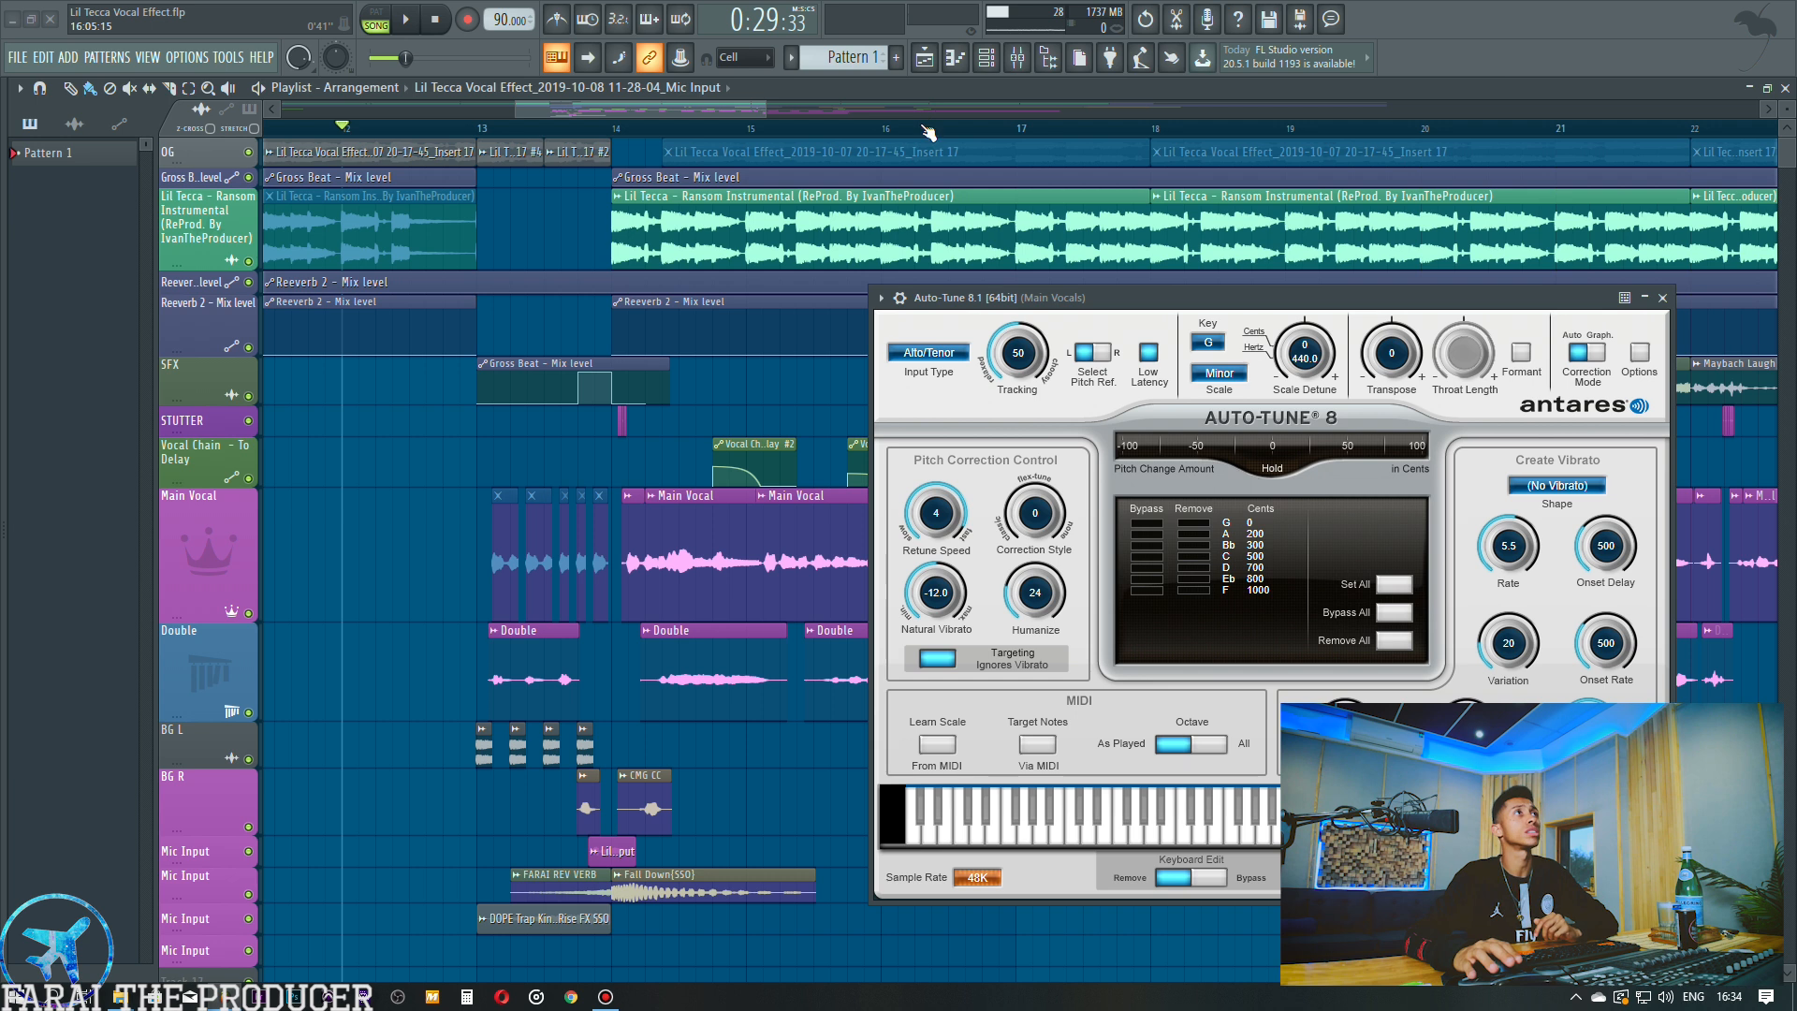
pyautogui.scroll(-5, 922, 116)
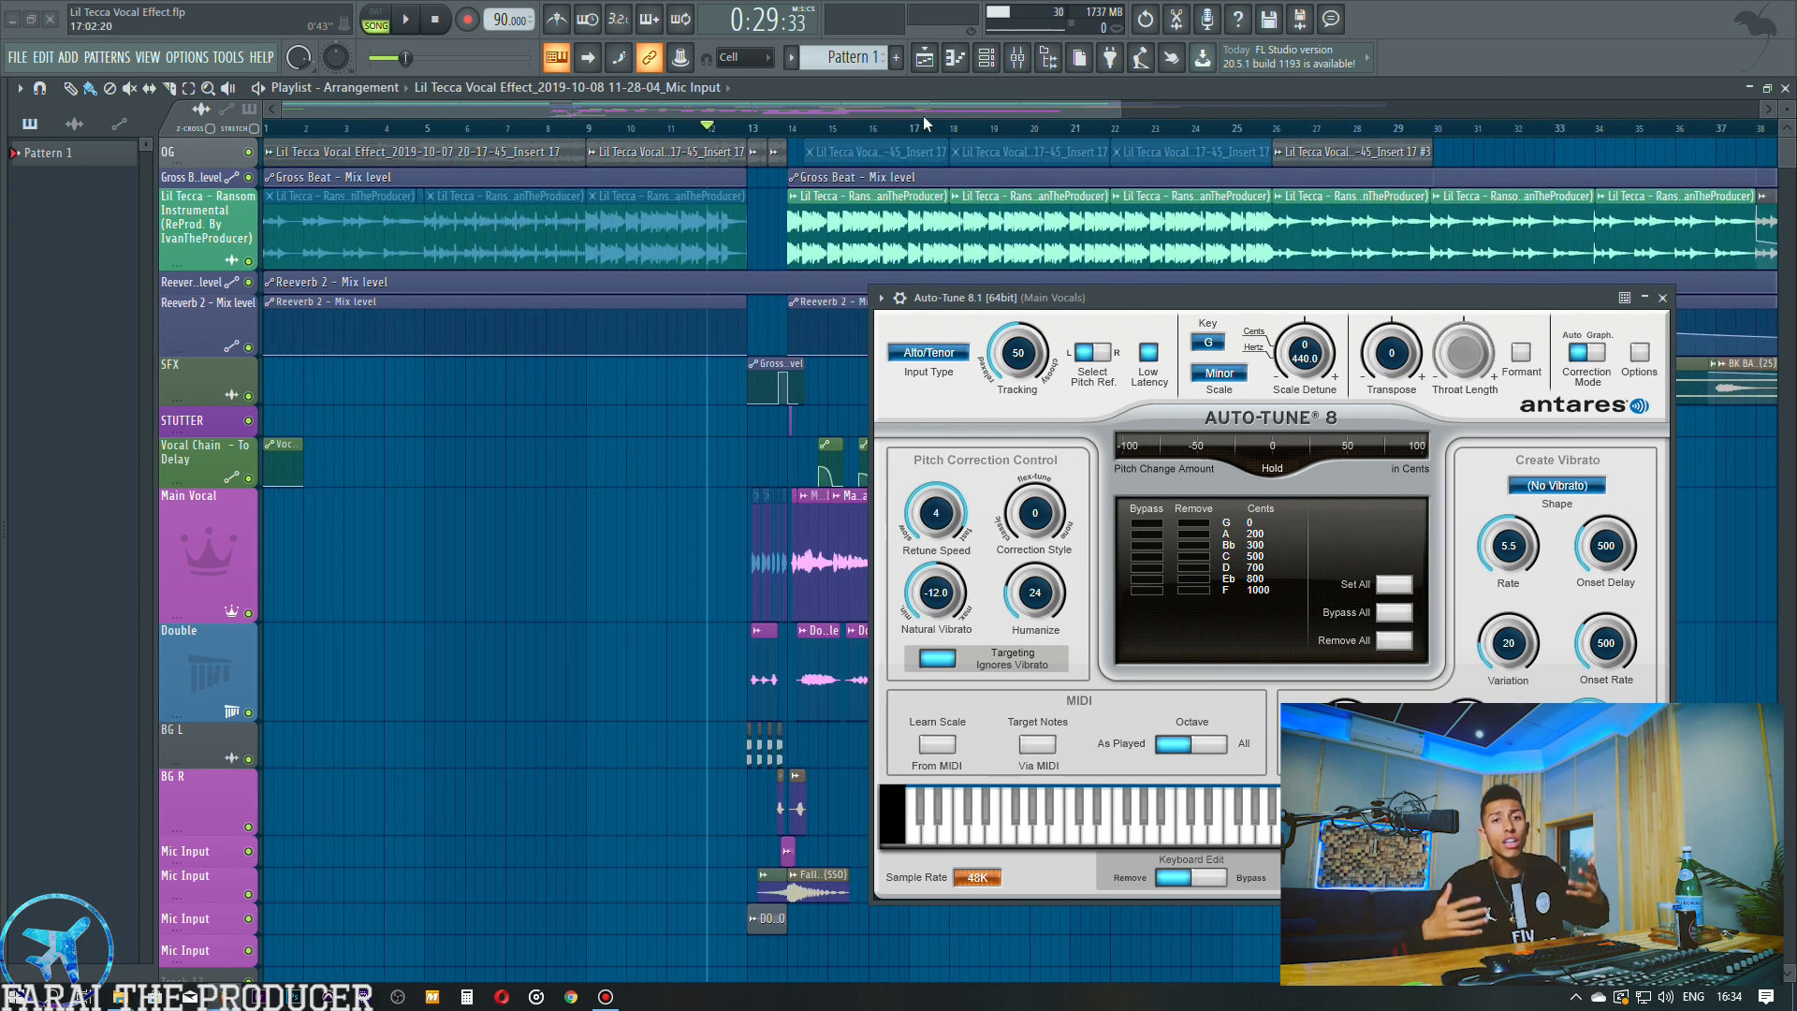
pyautogui.click(1022, 59)
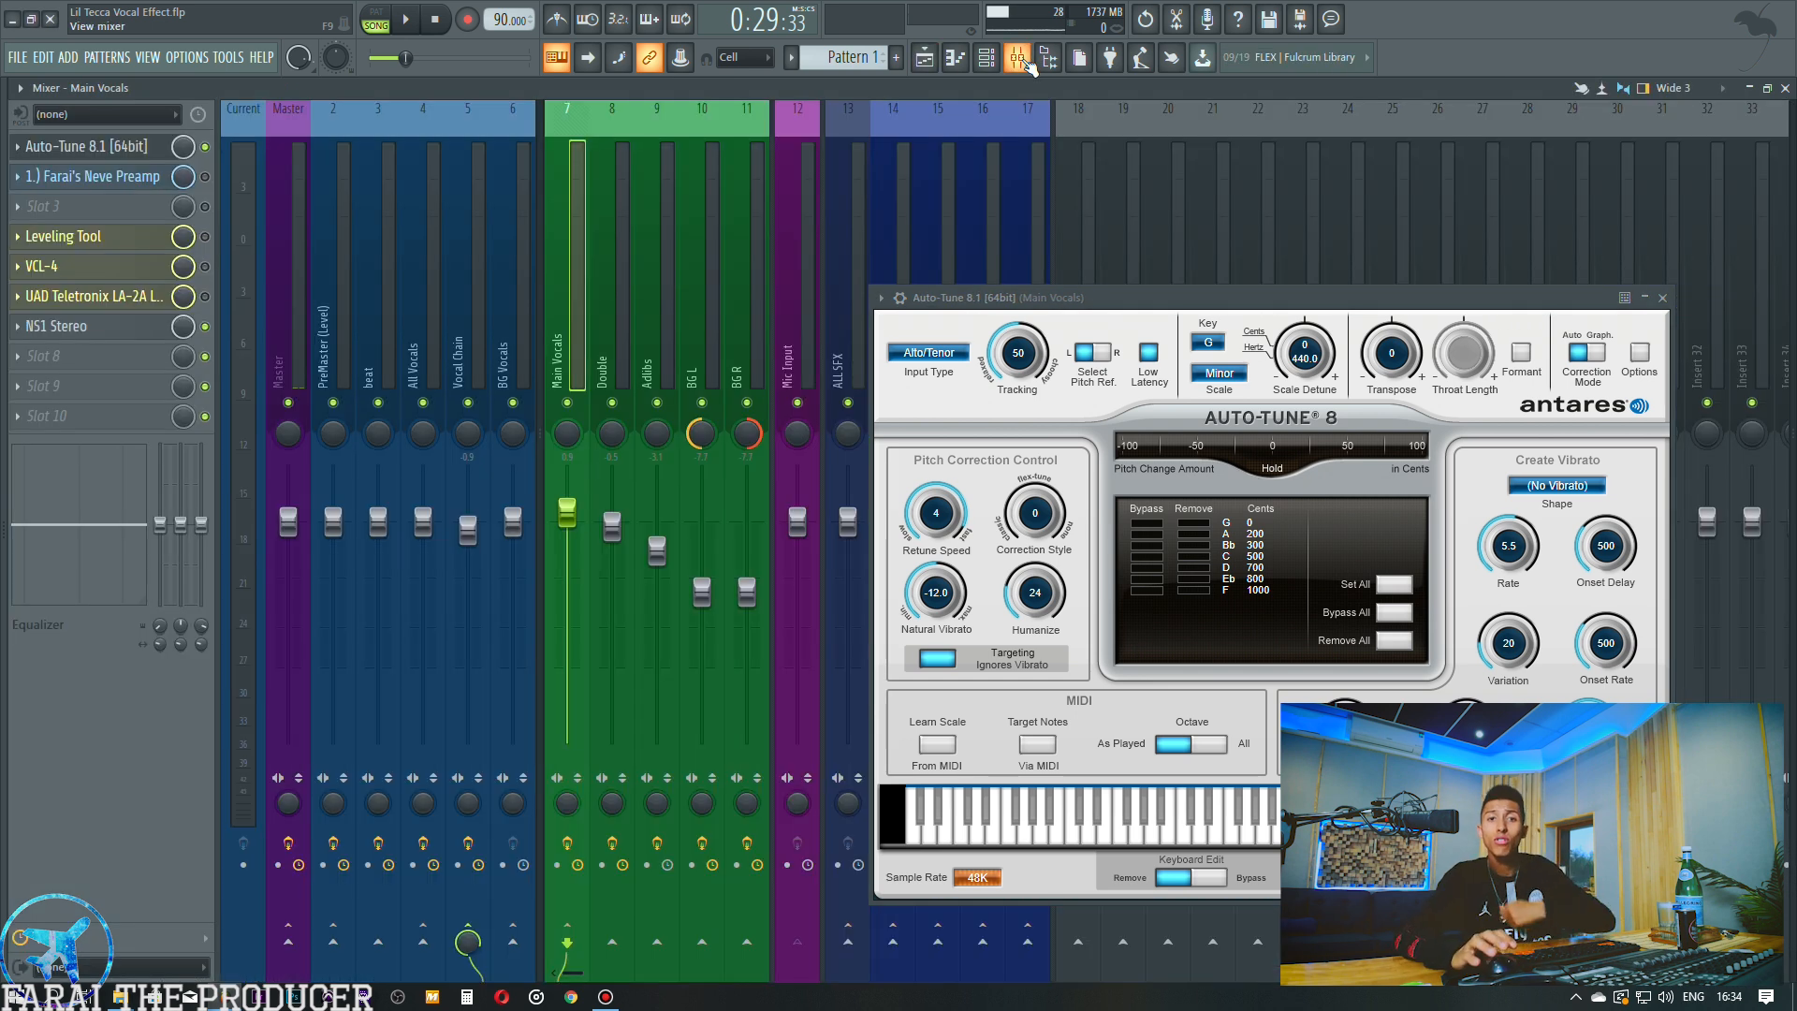
# Open HoRNetSongKeyMK2 on the beat channel and place its window beside Auto-Tune 8.1 to compare the song key.
pyautogui.click(372, 326)
pyautogui.click(94, 146)
pyautogui.moveTo(1066, 515); pyautogui.dragTo(550, 304)
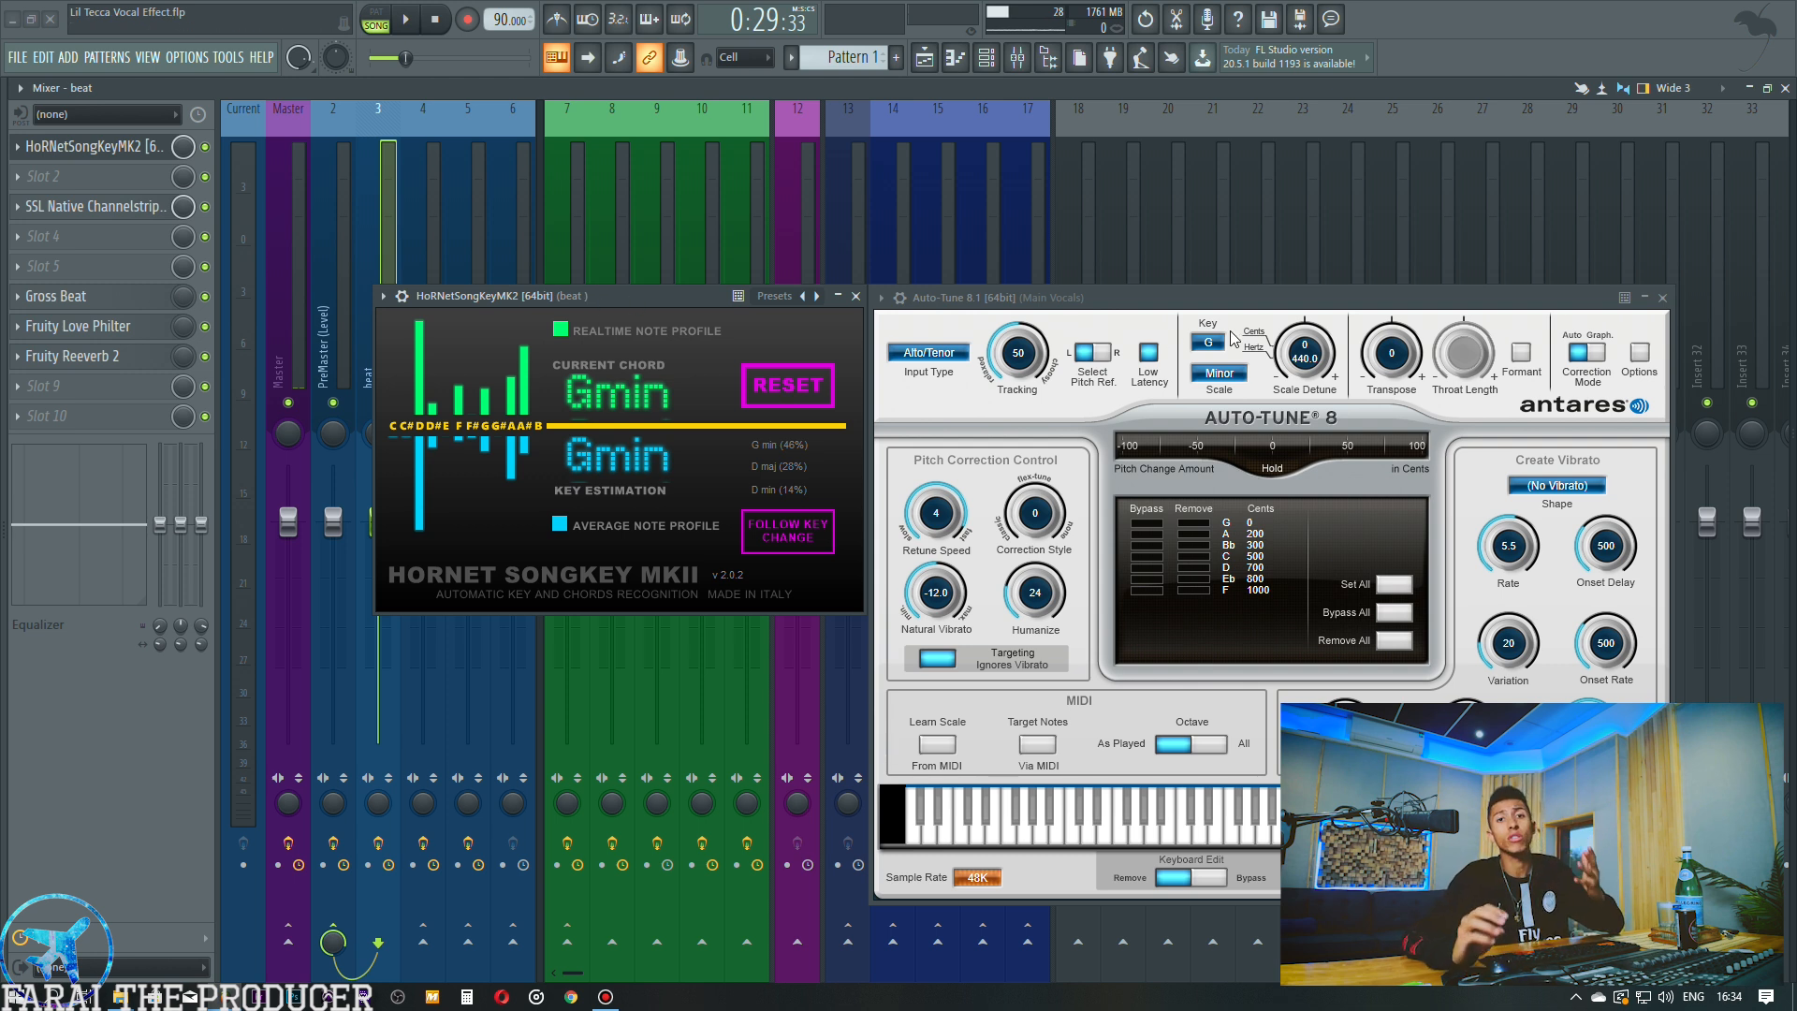
pyautogui.moveTo(490, 295); pyautogui.dragTo(490, 296)
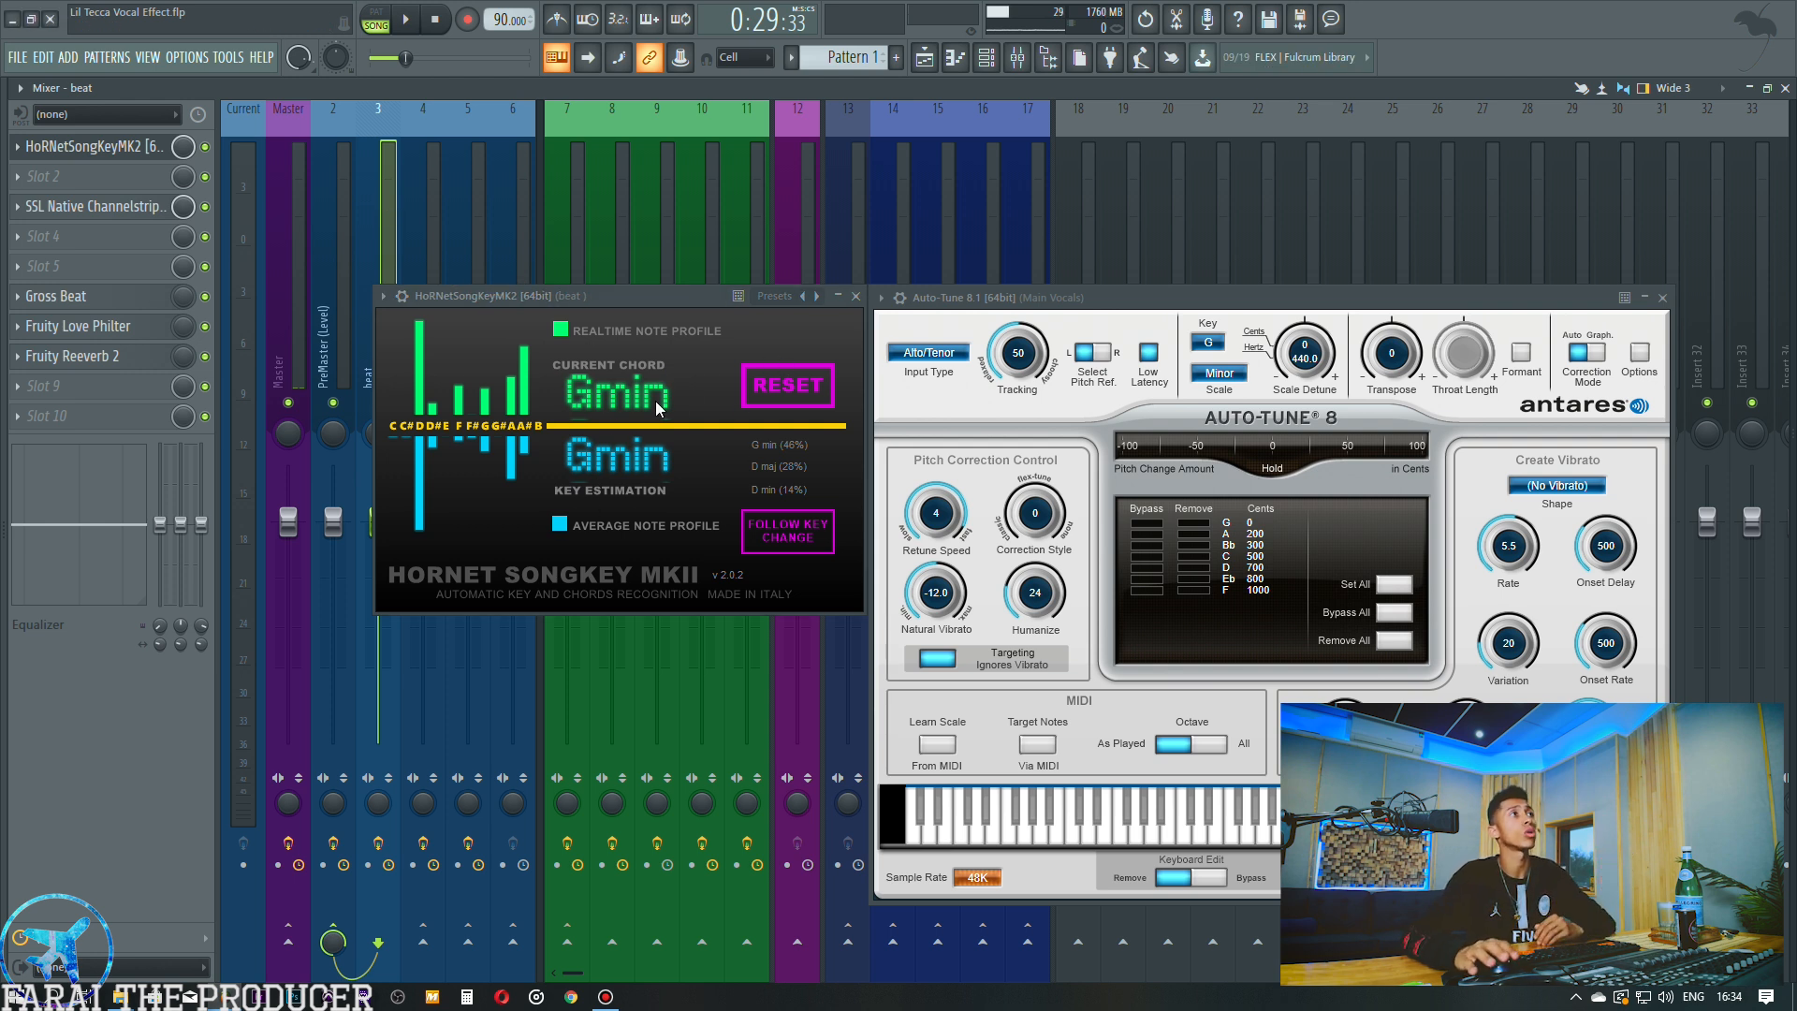
# Set the Main Vocals Auto-Tune scale to Minor and its key to G.
pyautogui.click(1219, 372)
pyautogui.click(1233, 405)
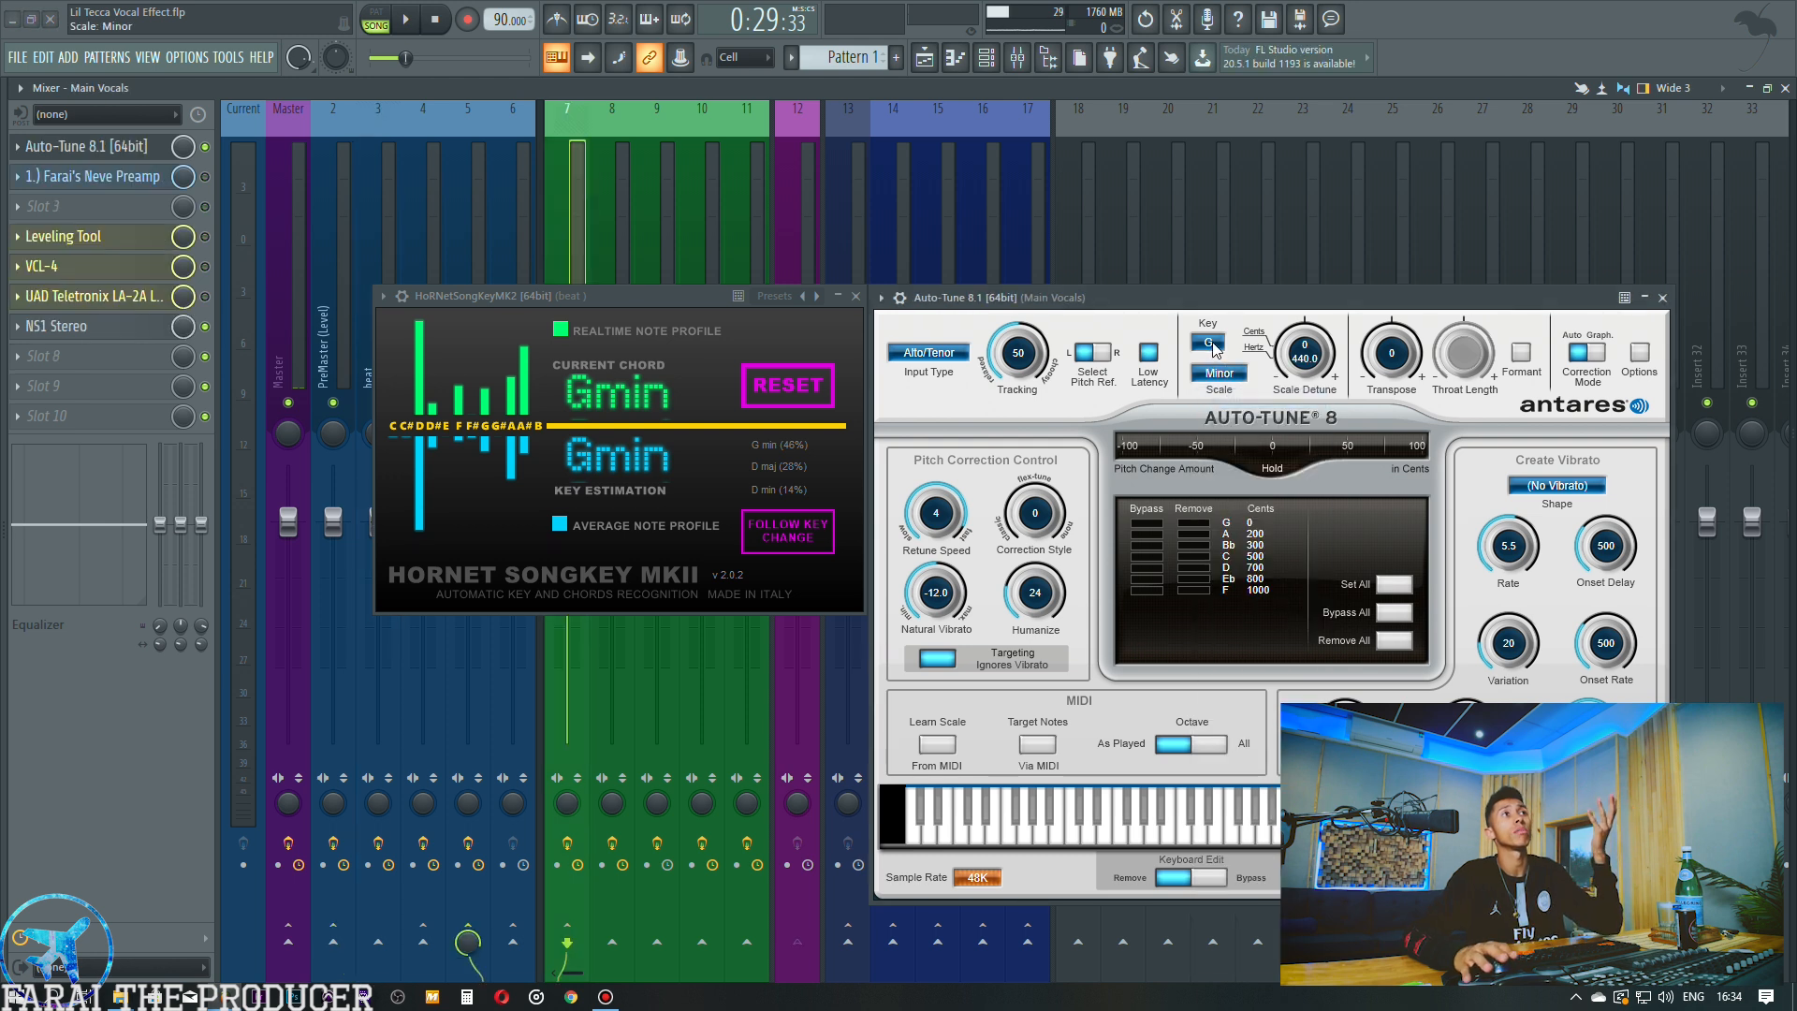
pyautogui.click(1209, 343)
pyautogui.click(1240, 493)
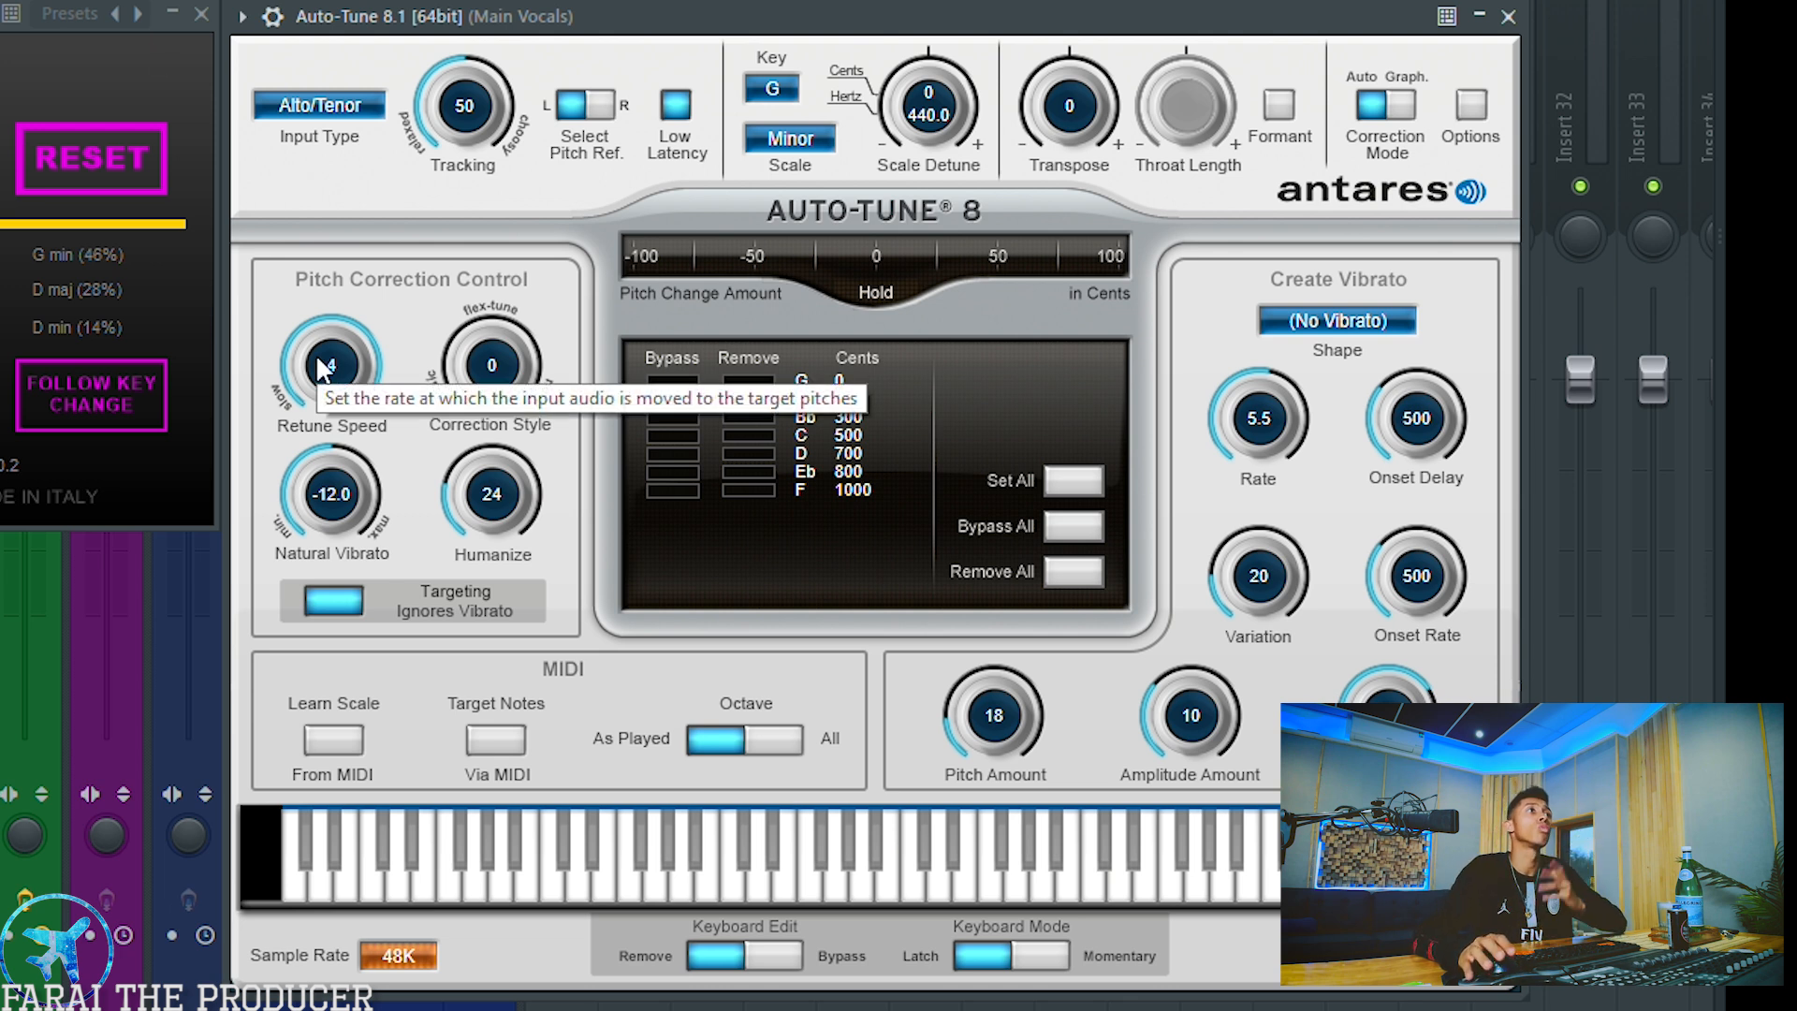
# Try Retune Speed settings of 7, 0 and 20 in the Main Vocals Auto-Tune, and return it to 4.
pyautogui.moveTo(328, 363); pyautogui.dragTo(534, 15)
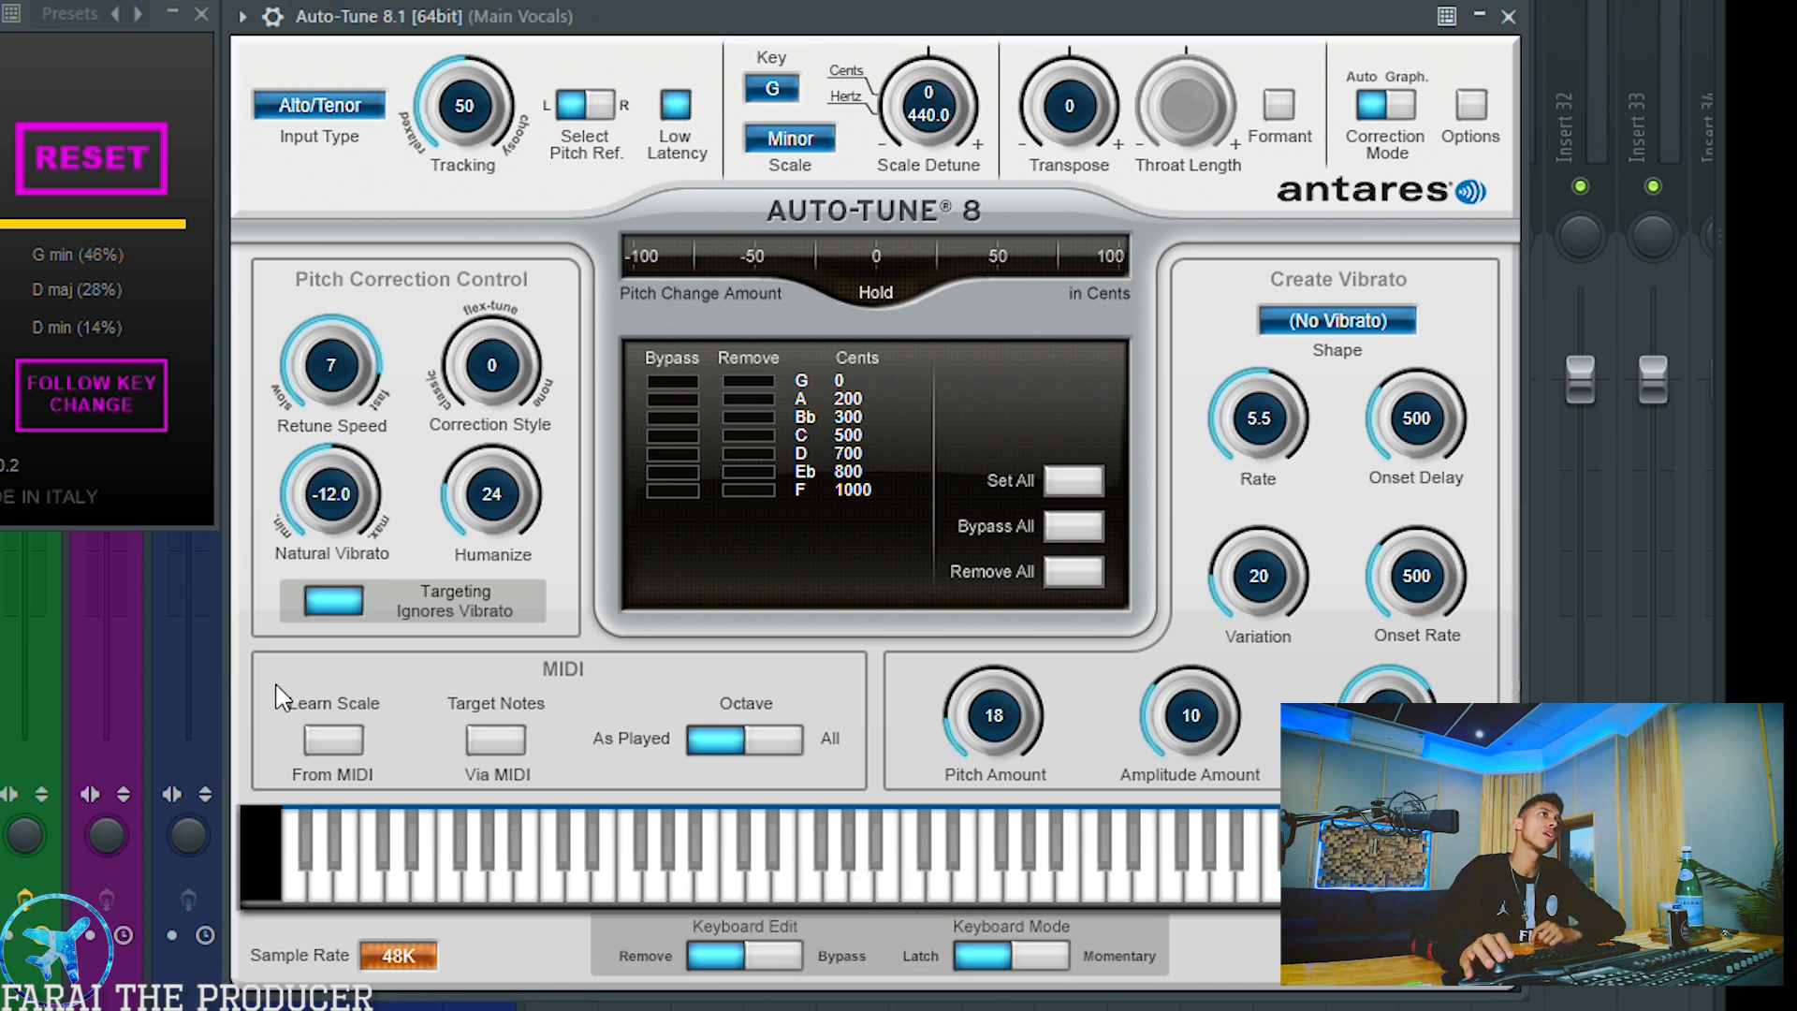
pyautogui.moveTo(325, 384); pyautogui.dragTo(376, 7)
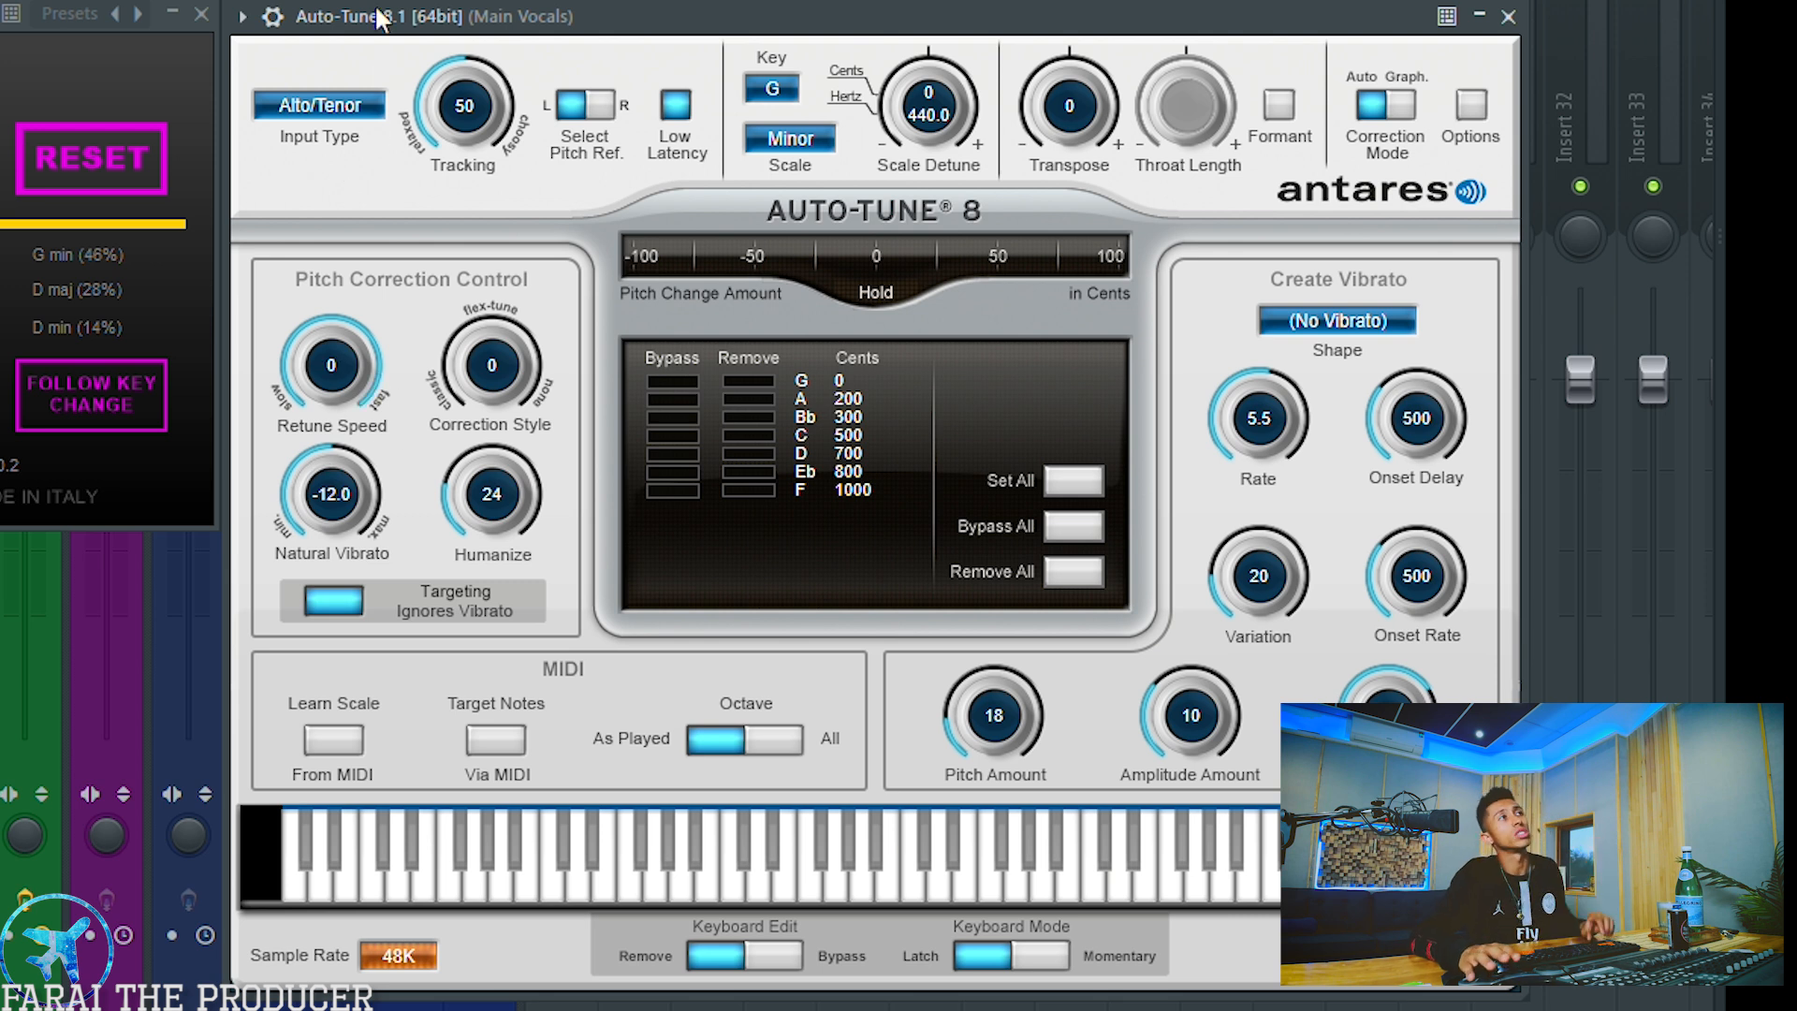
pyautogui.moveTo(334, 381); pyautogui.dragTo(335, 369)
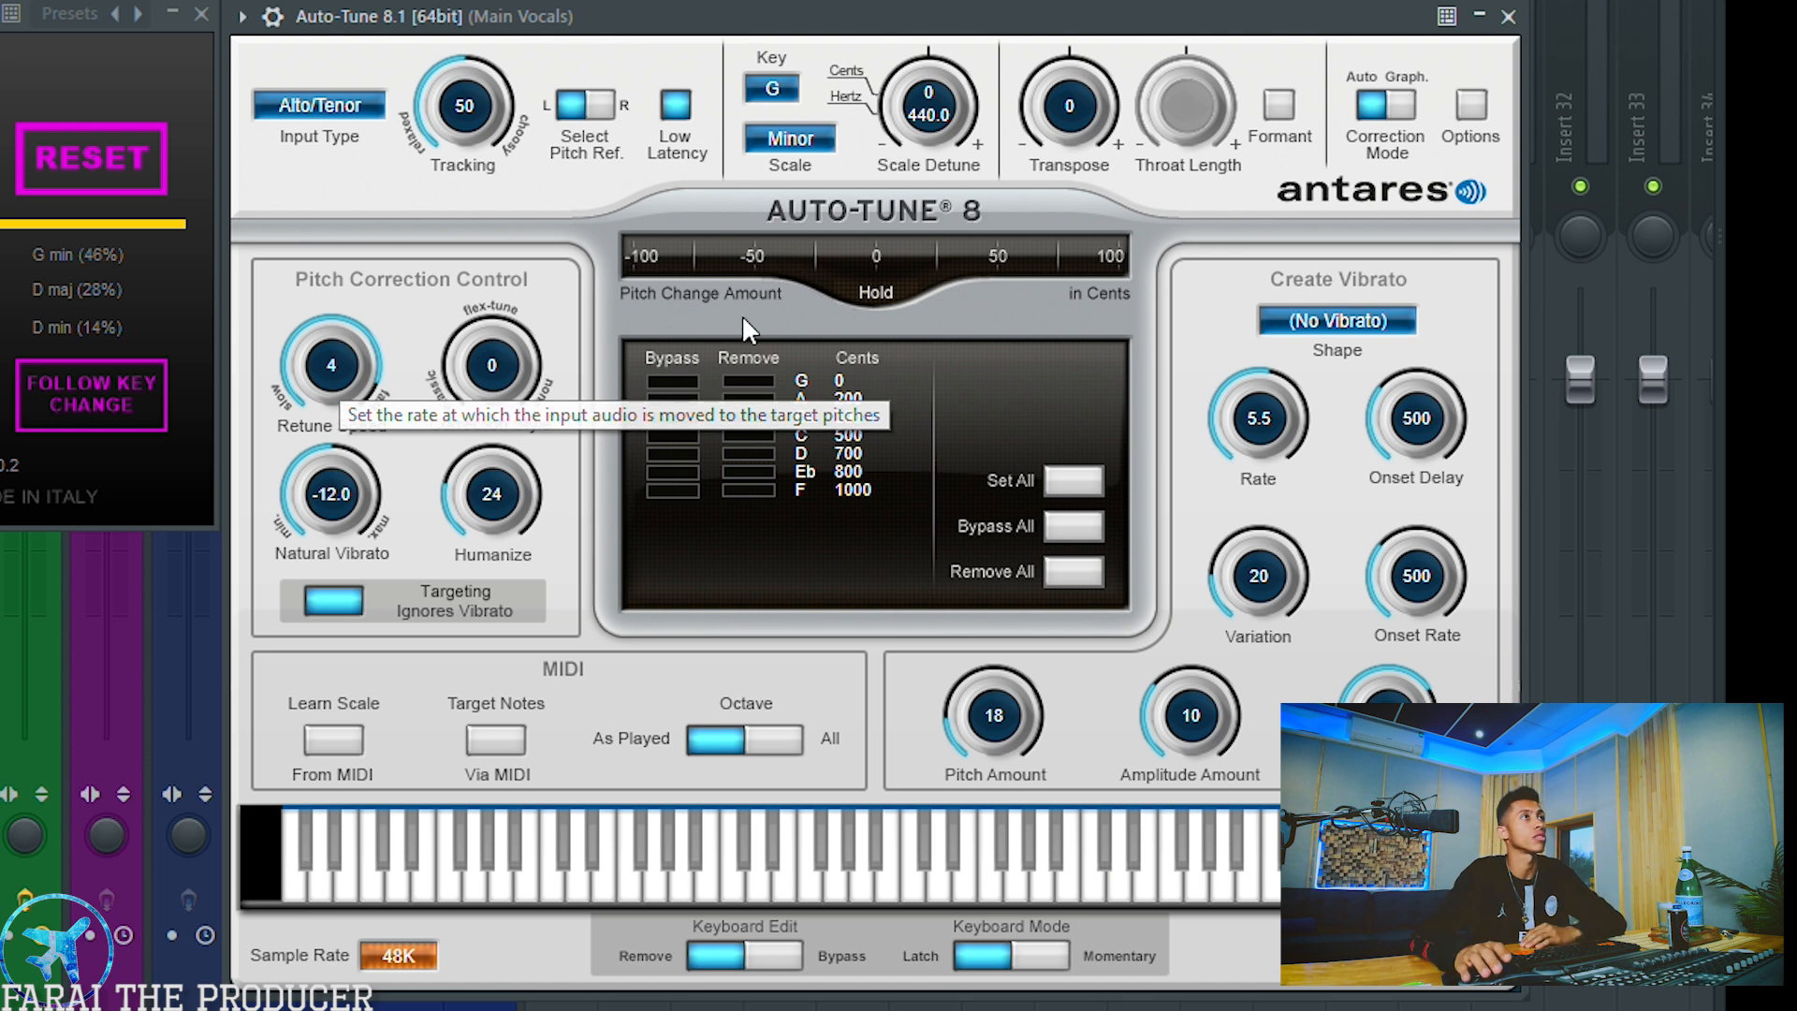
pyautogui.keyDown('ctrl'); pyautogui.click(354, 387); pyautogui.keyUp('ctrl')
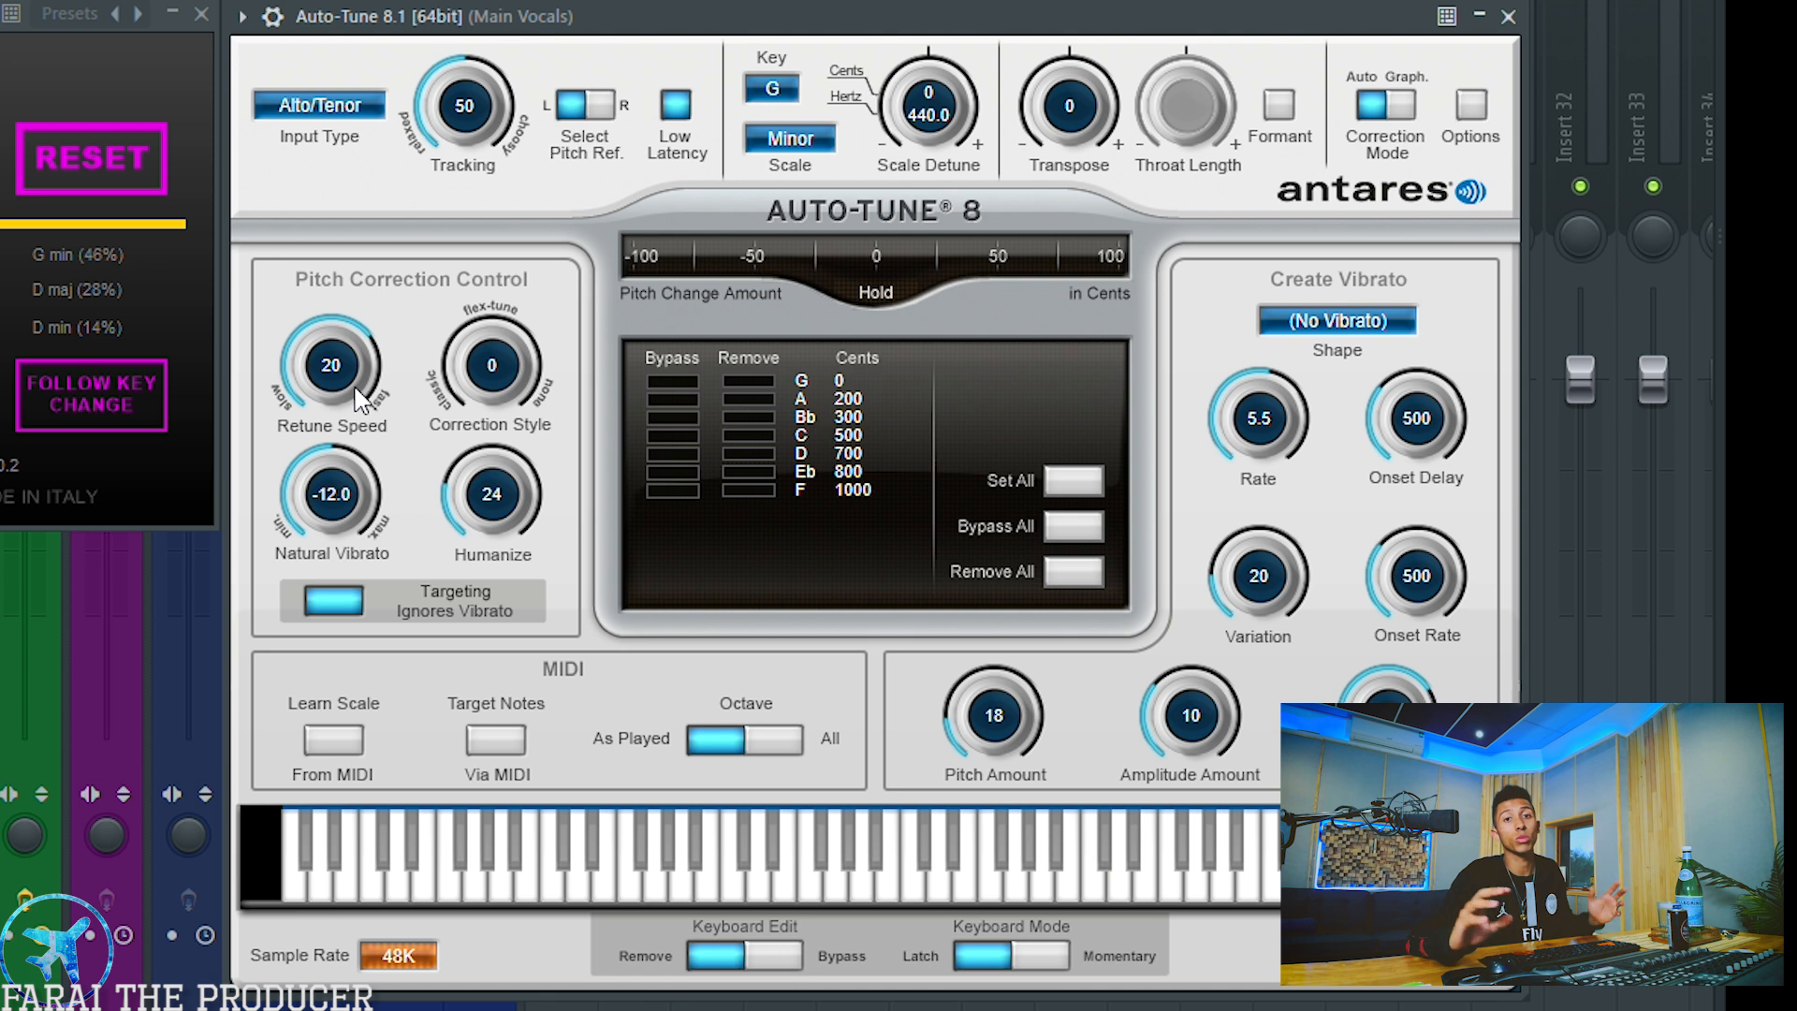
pyautogui.moveTo(355, 386); pyautogui.dragTo(347, 316)
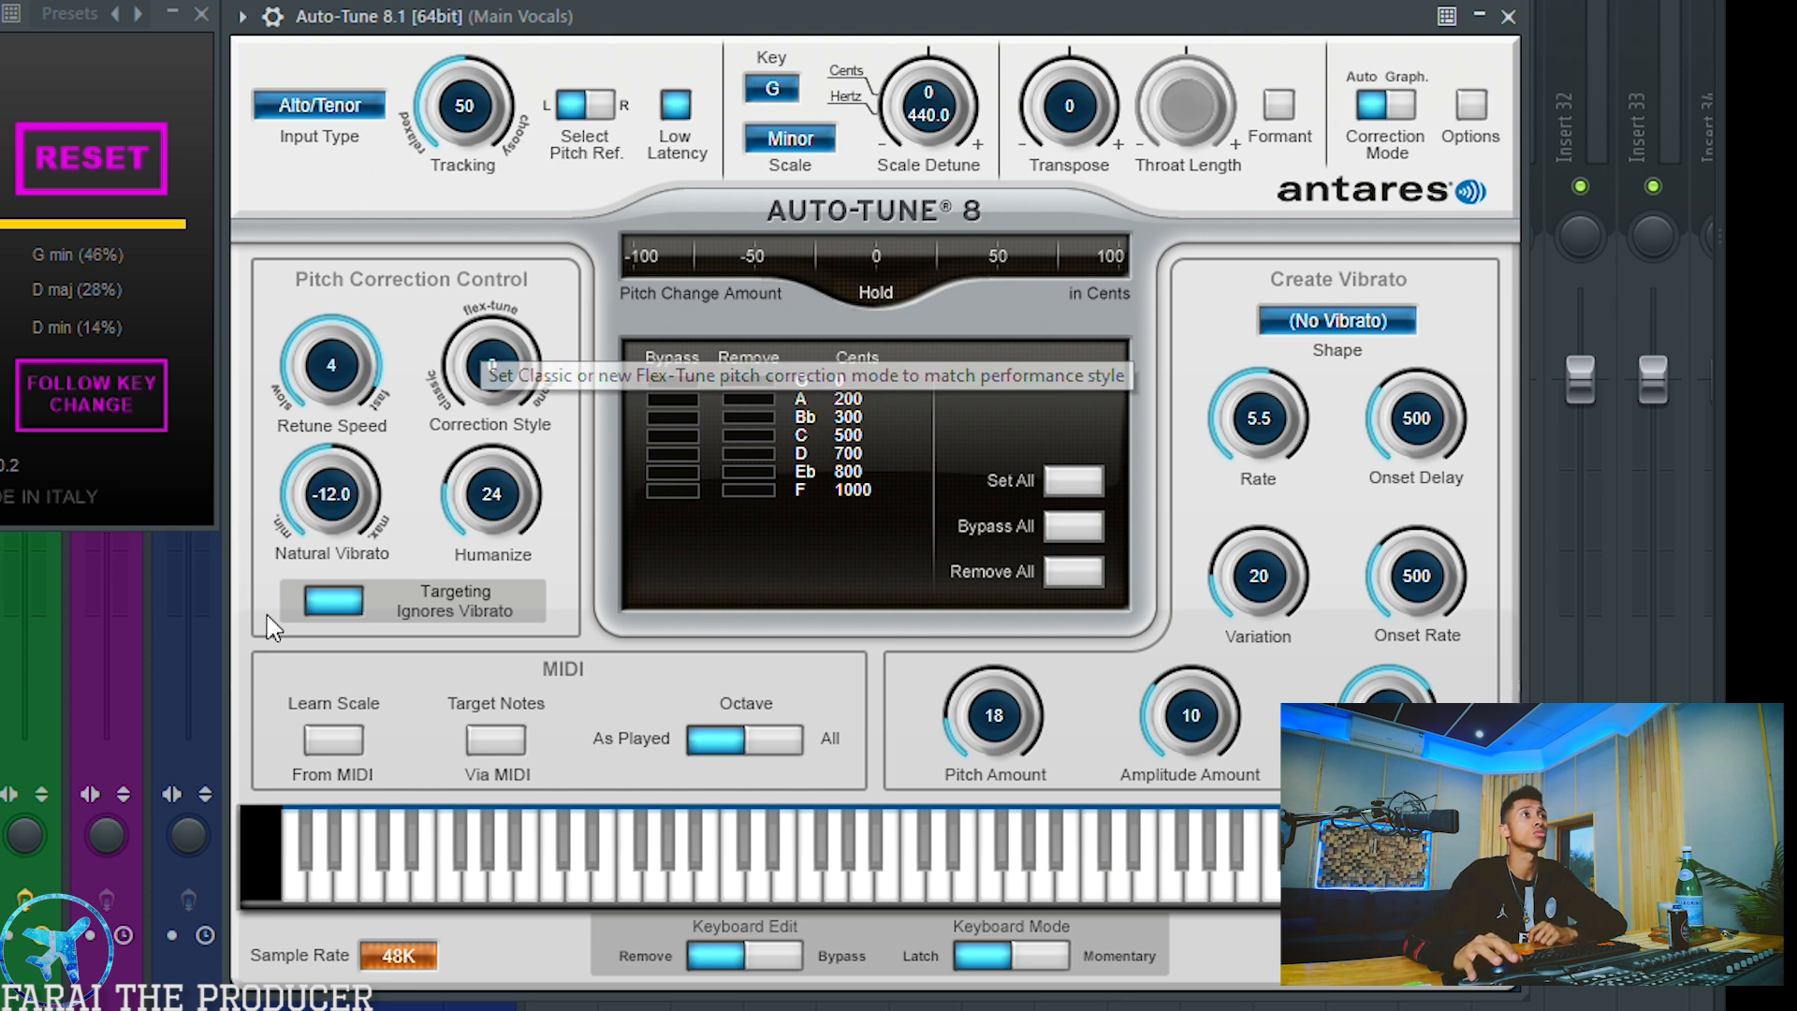
pyautogui.moveTo(363, 383); pyautogui.dragTo(327, 305)
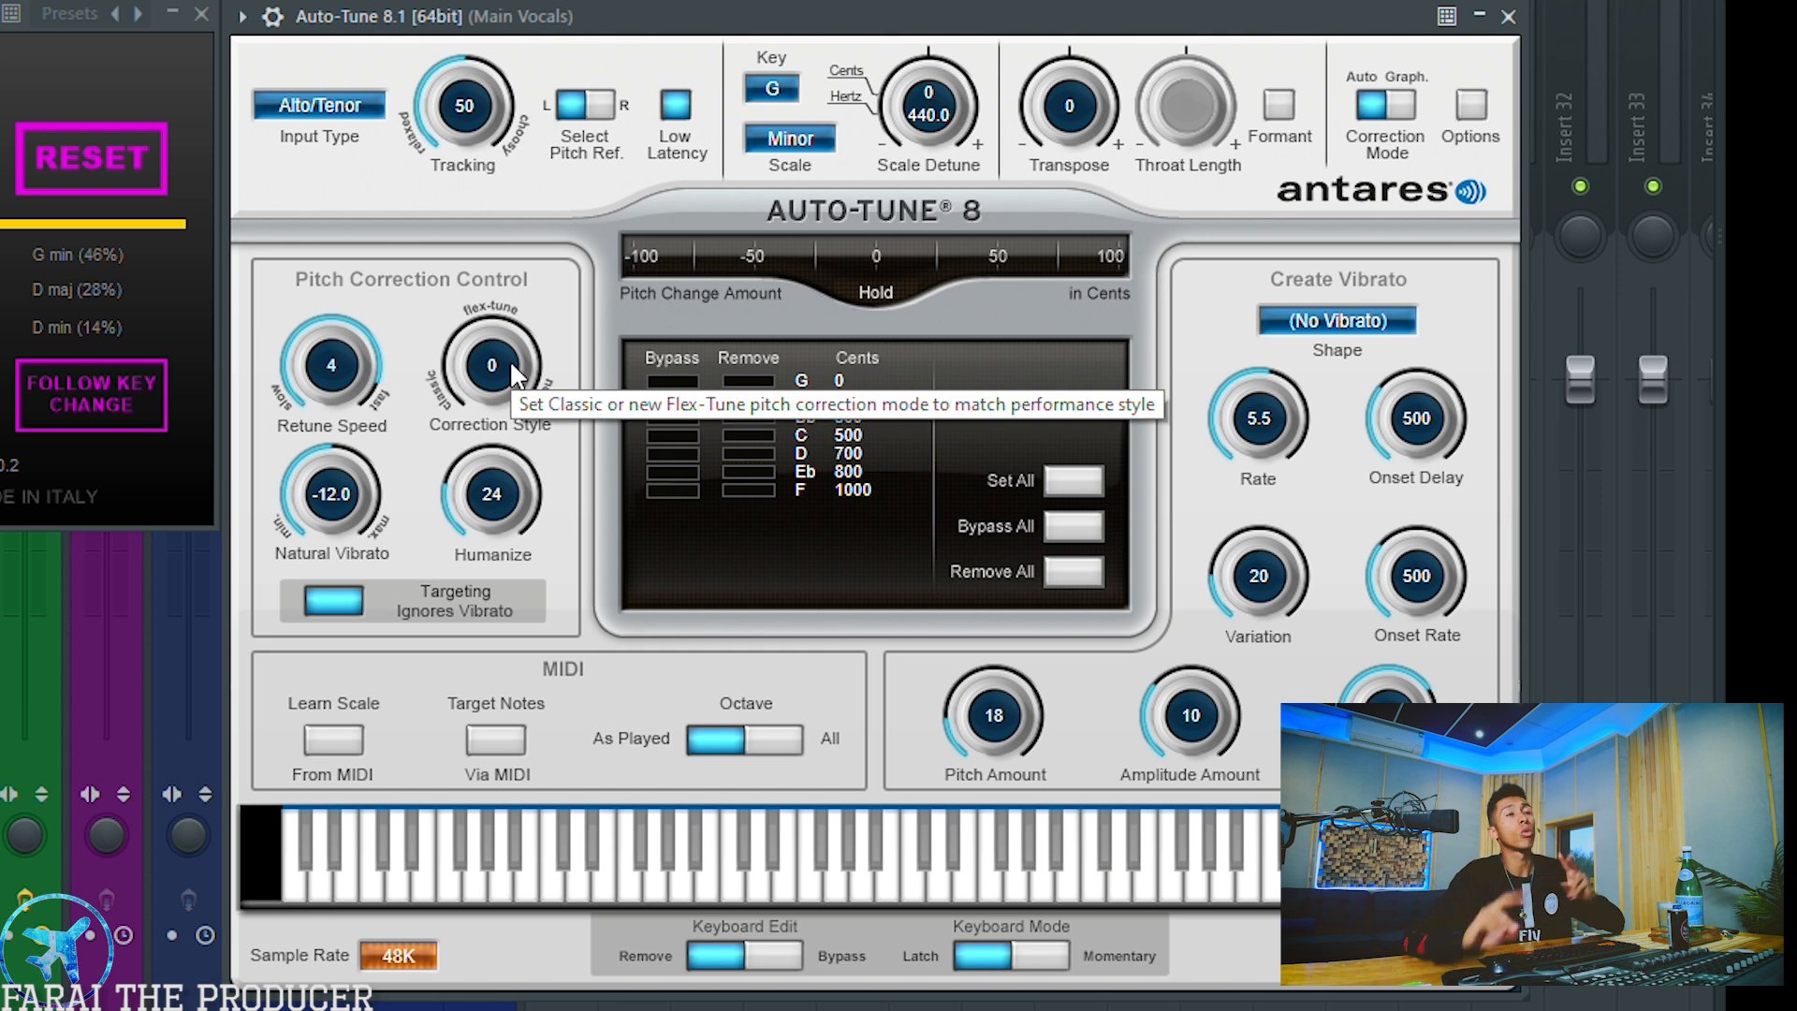
# Try a Correction Style of 49 in Auto-Tune, return it to 0, and close the SongKey and Auto-Tune windows.
pyautogui.moveTo(514, 376); pyautogui.dragTo(500, 454)
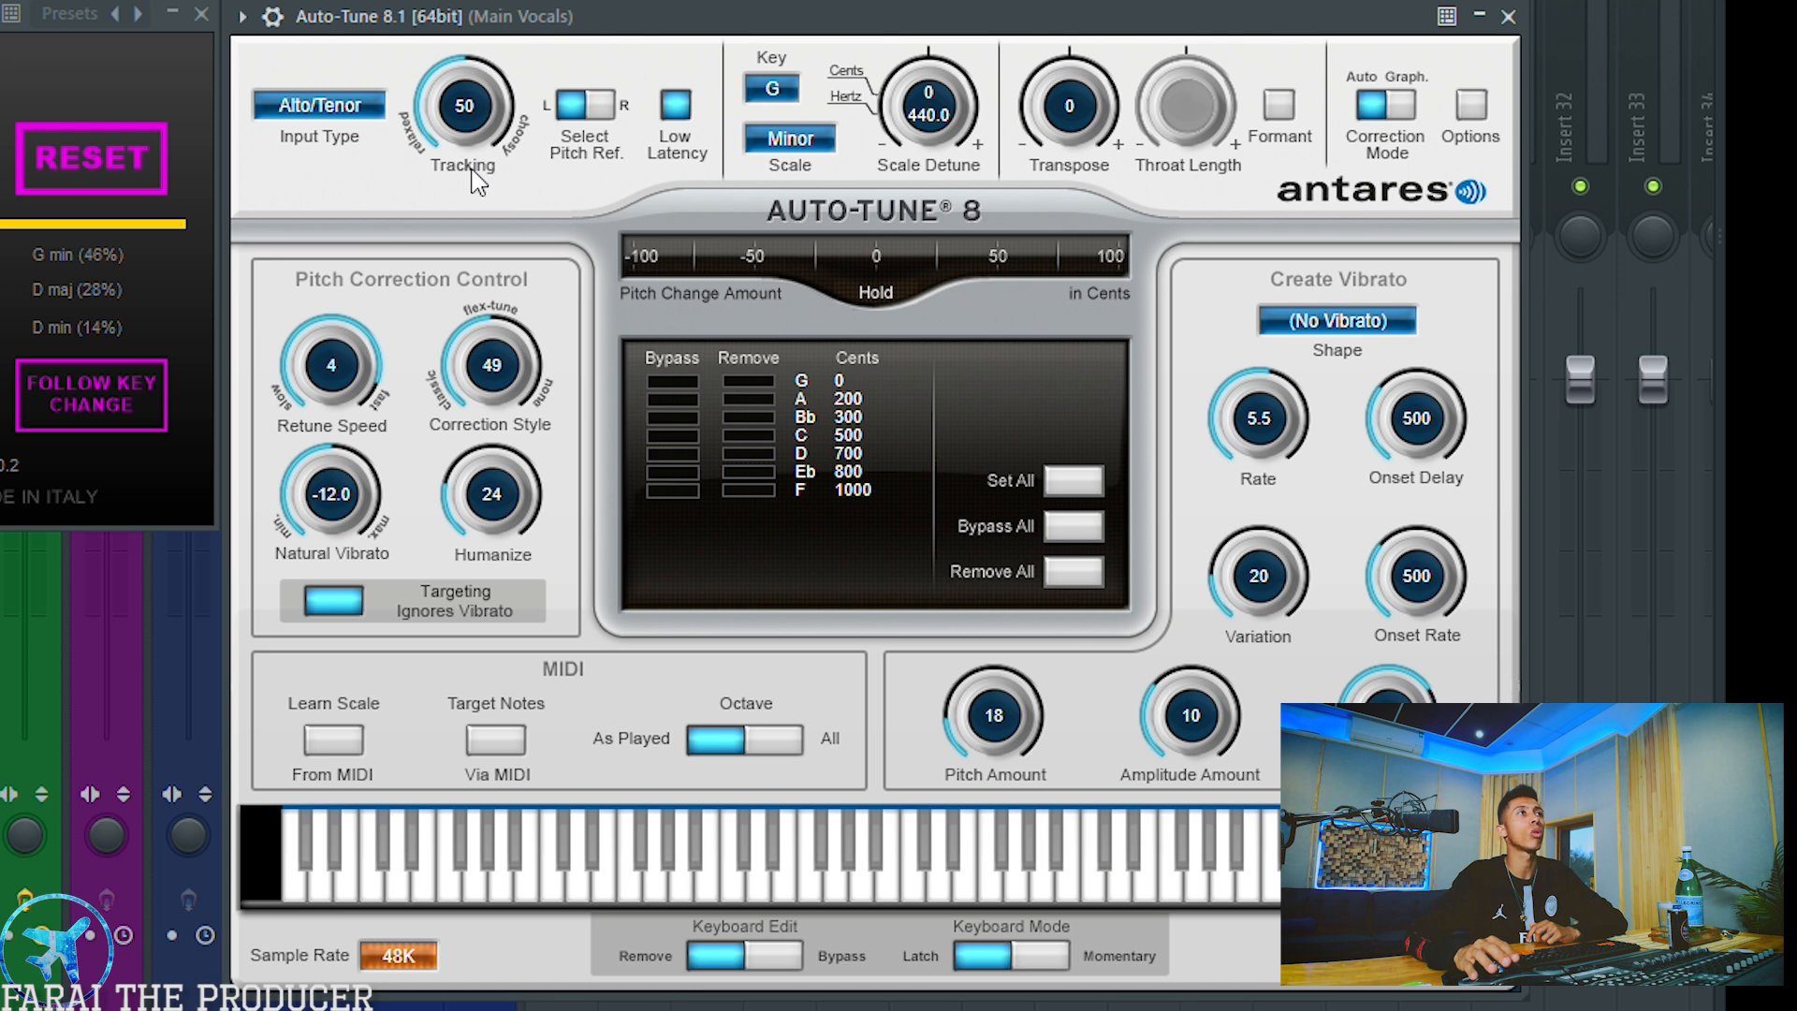
pyautogui.moveTo(499, 380); pyautogui.dragTo(520, 948)
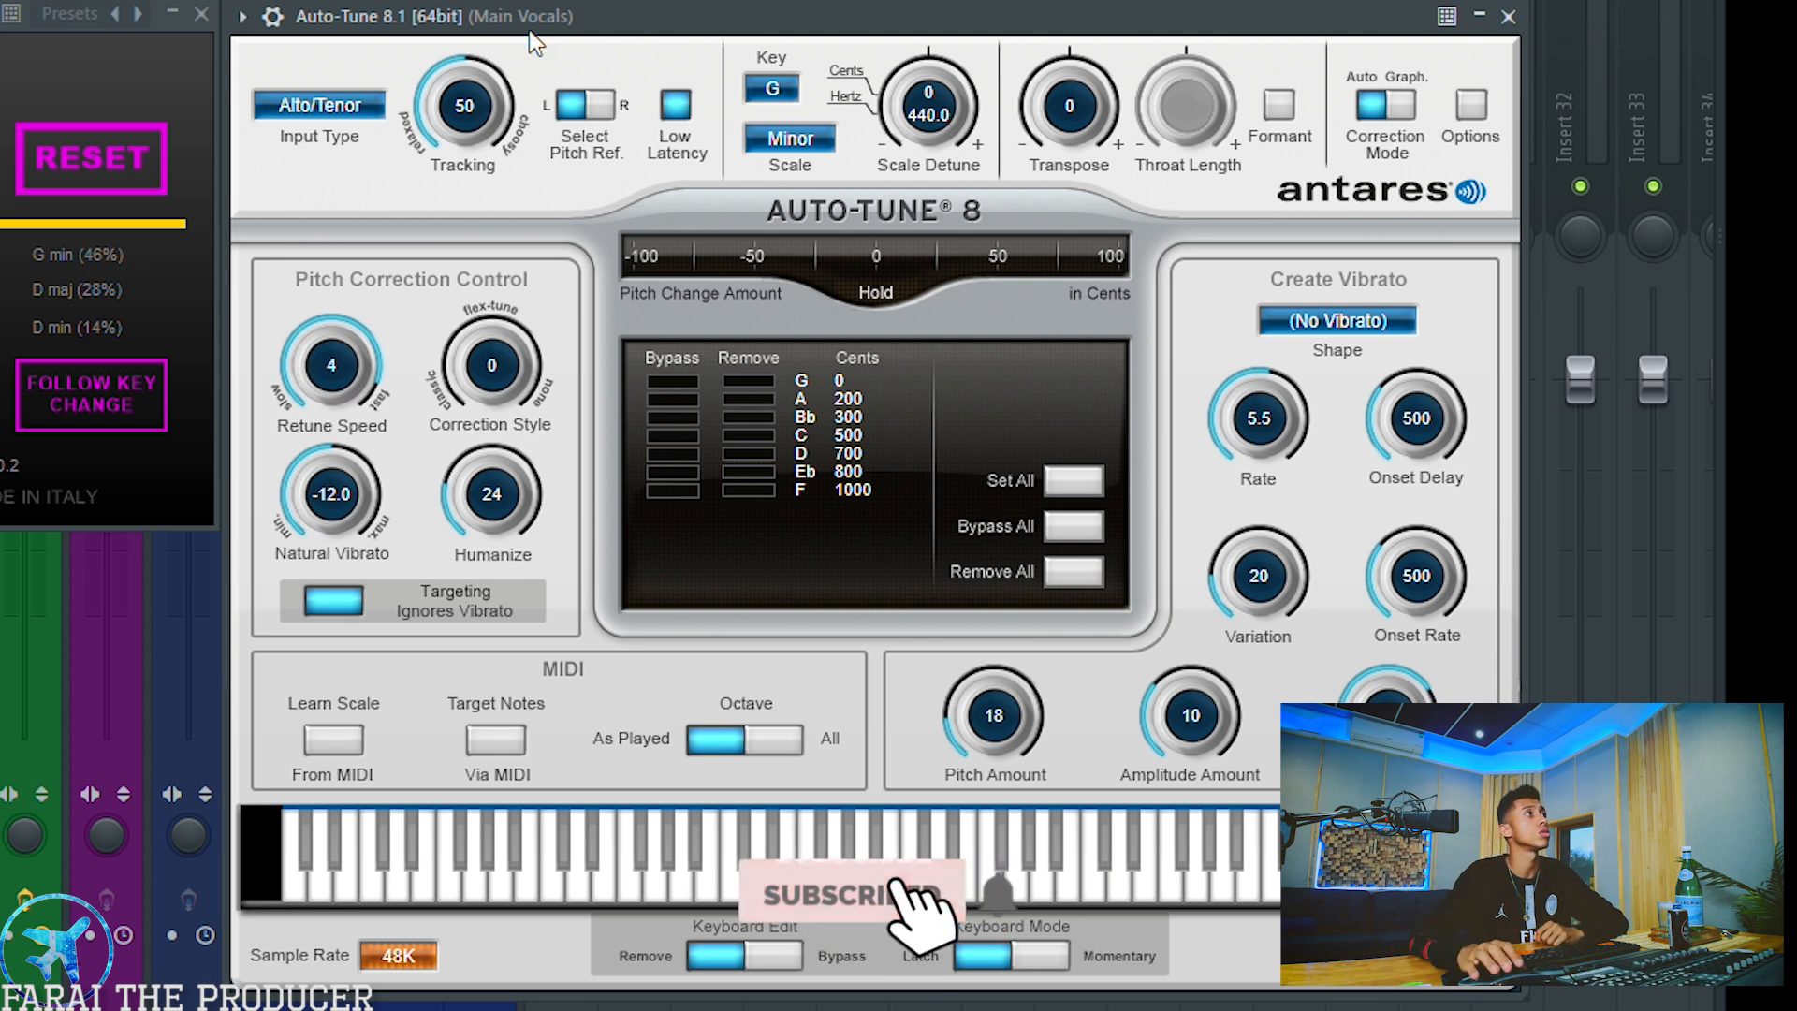
pyautogui.click(202, 14)
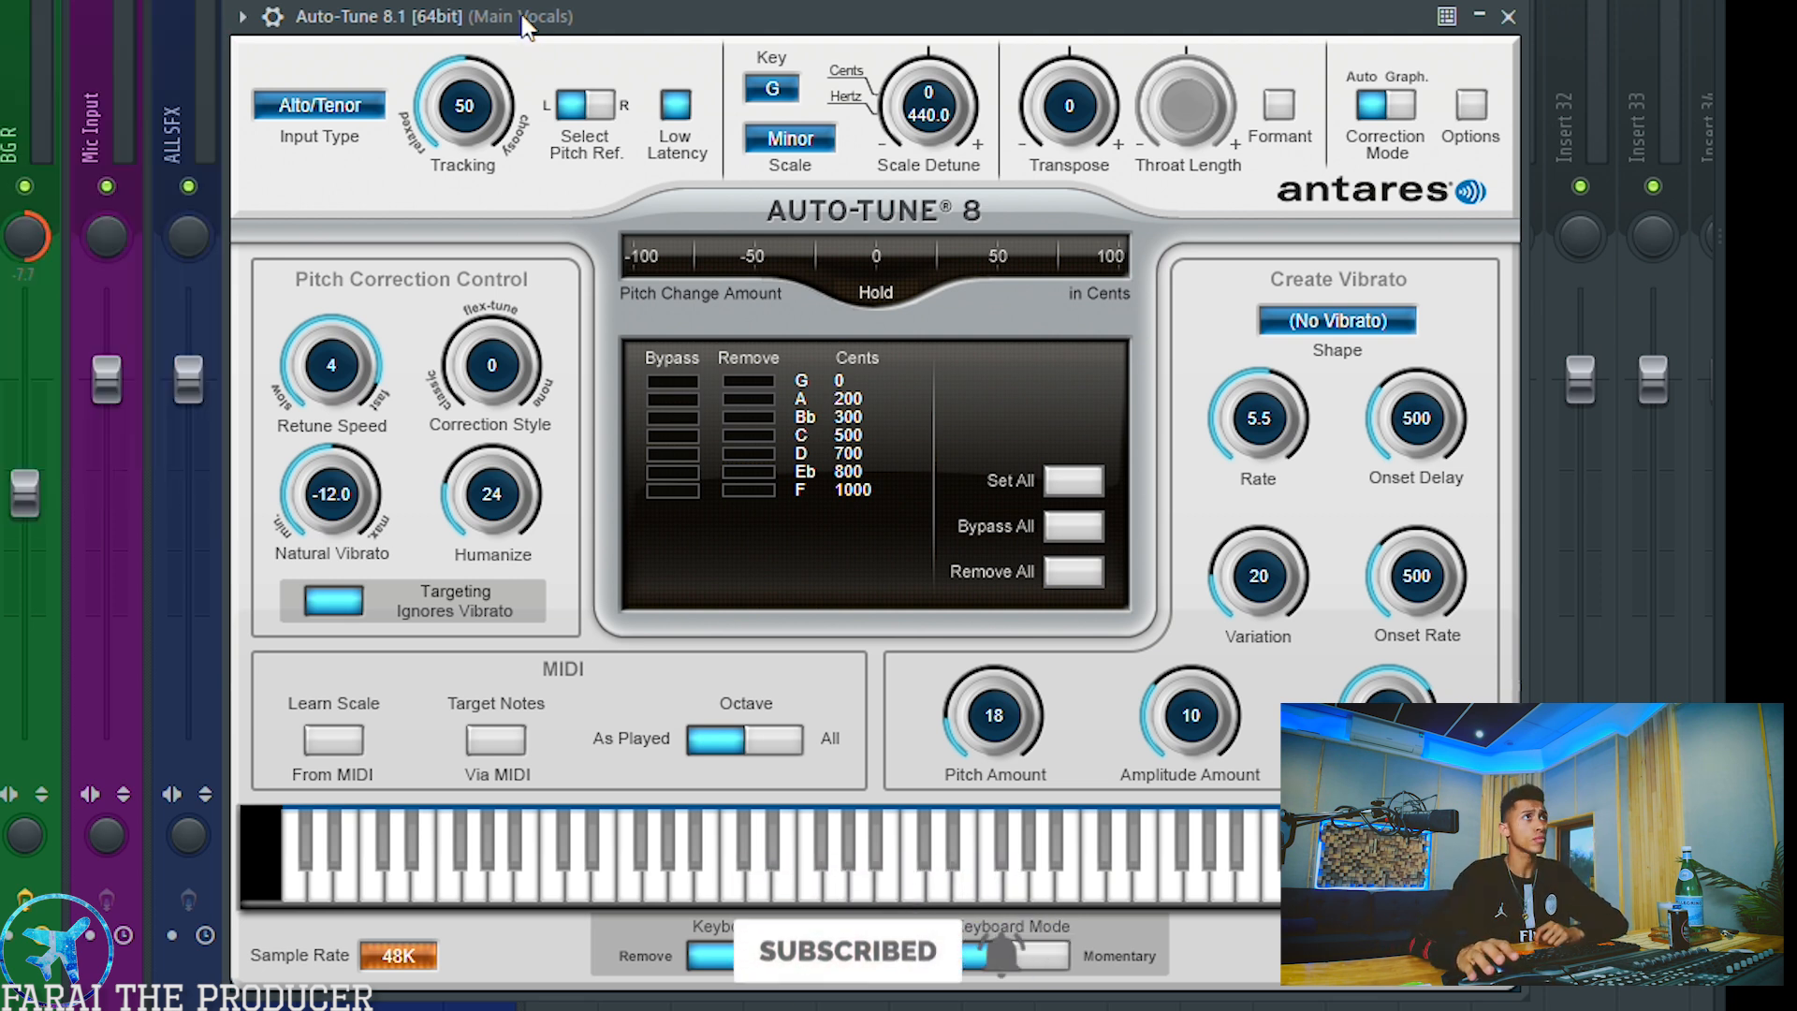
pyautogui.click(1508, 16)
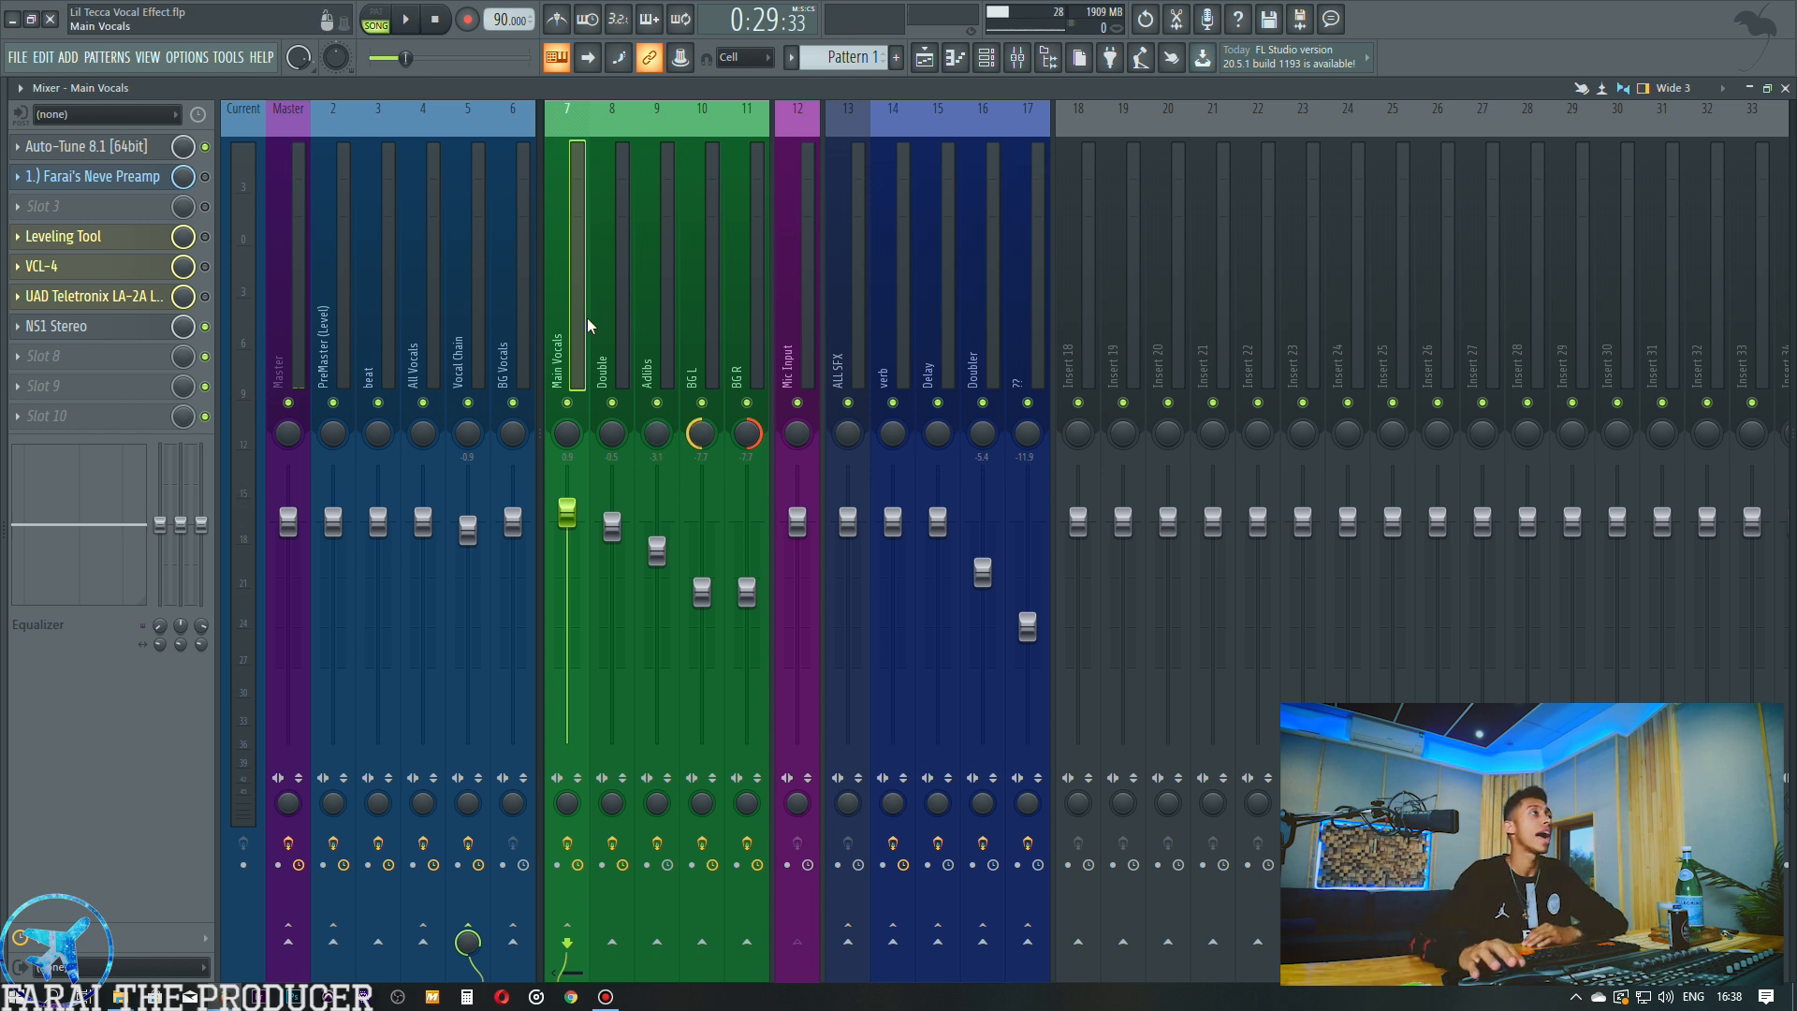
# Examine the effect chain on Vocal Chain, briefly opening Fruity parametric EQ 2 and the UAD Fairchild 660.
pyautogui.click(473, 301)
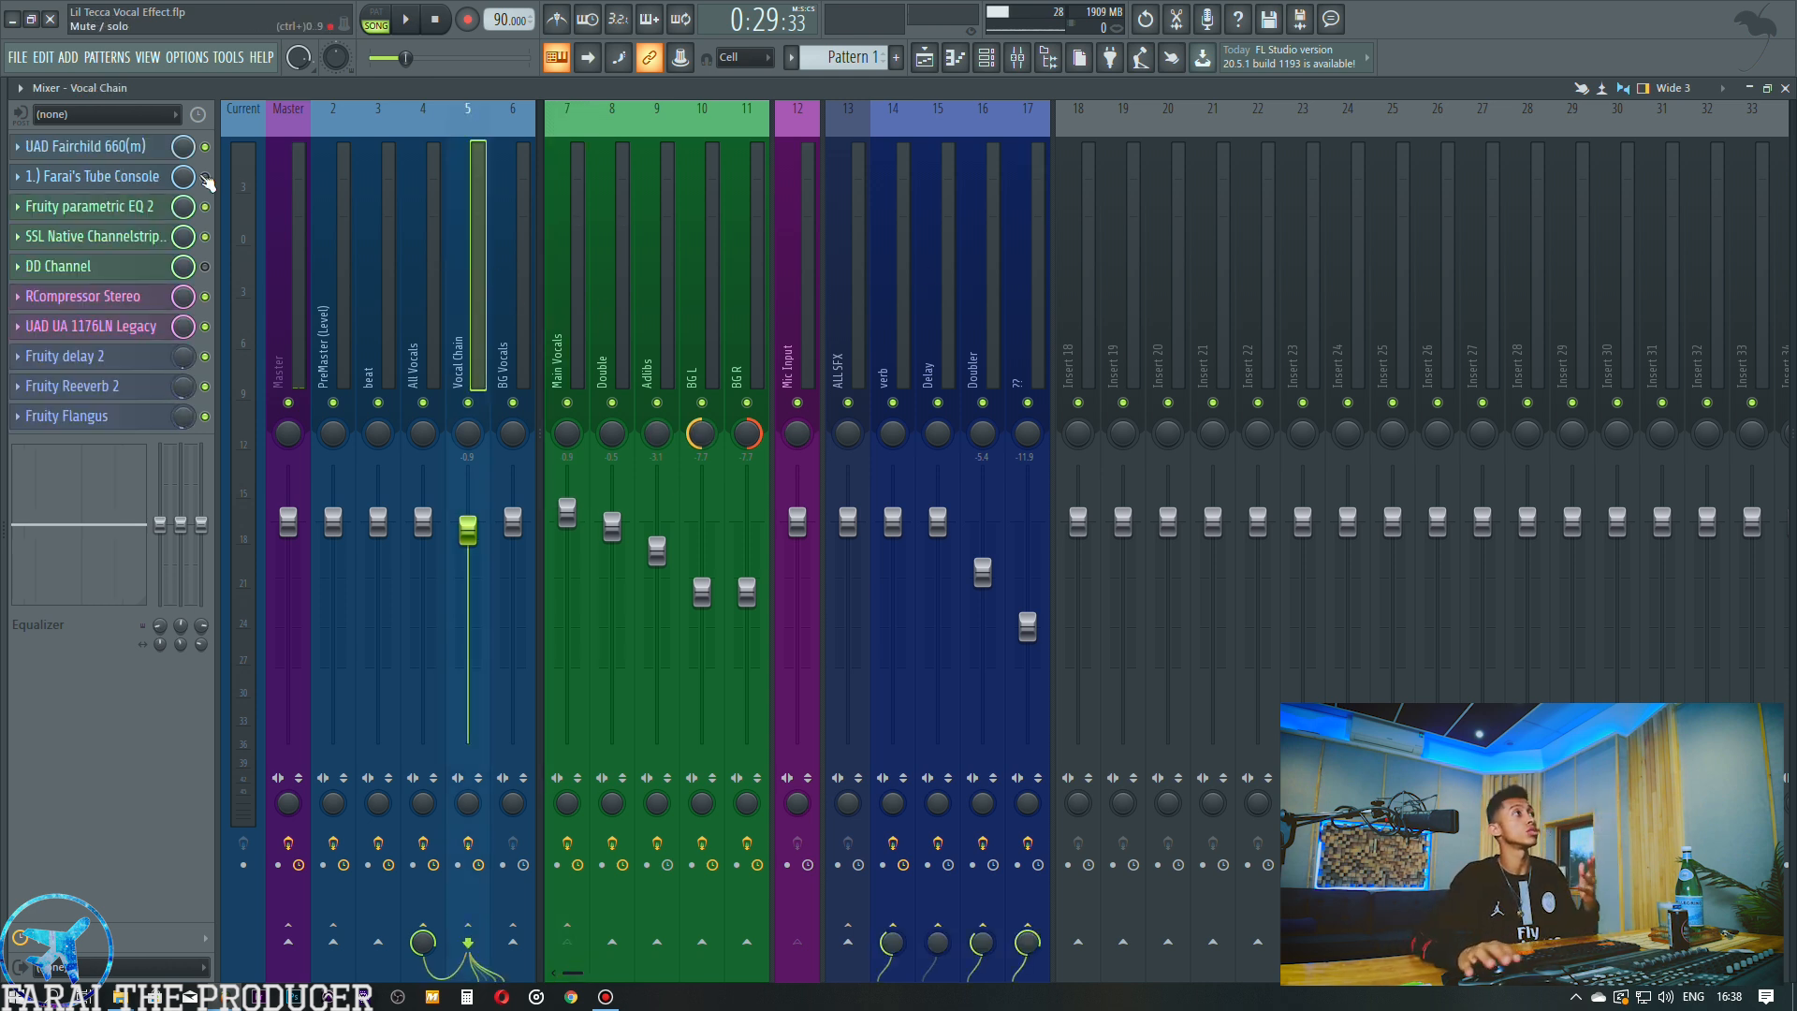
pyautogui.click(206, 178)
pyautogui.click(89, 206)
pyautogui.click(89, 205)
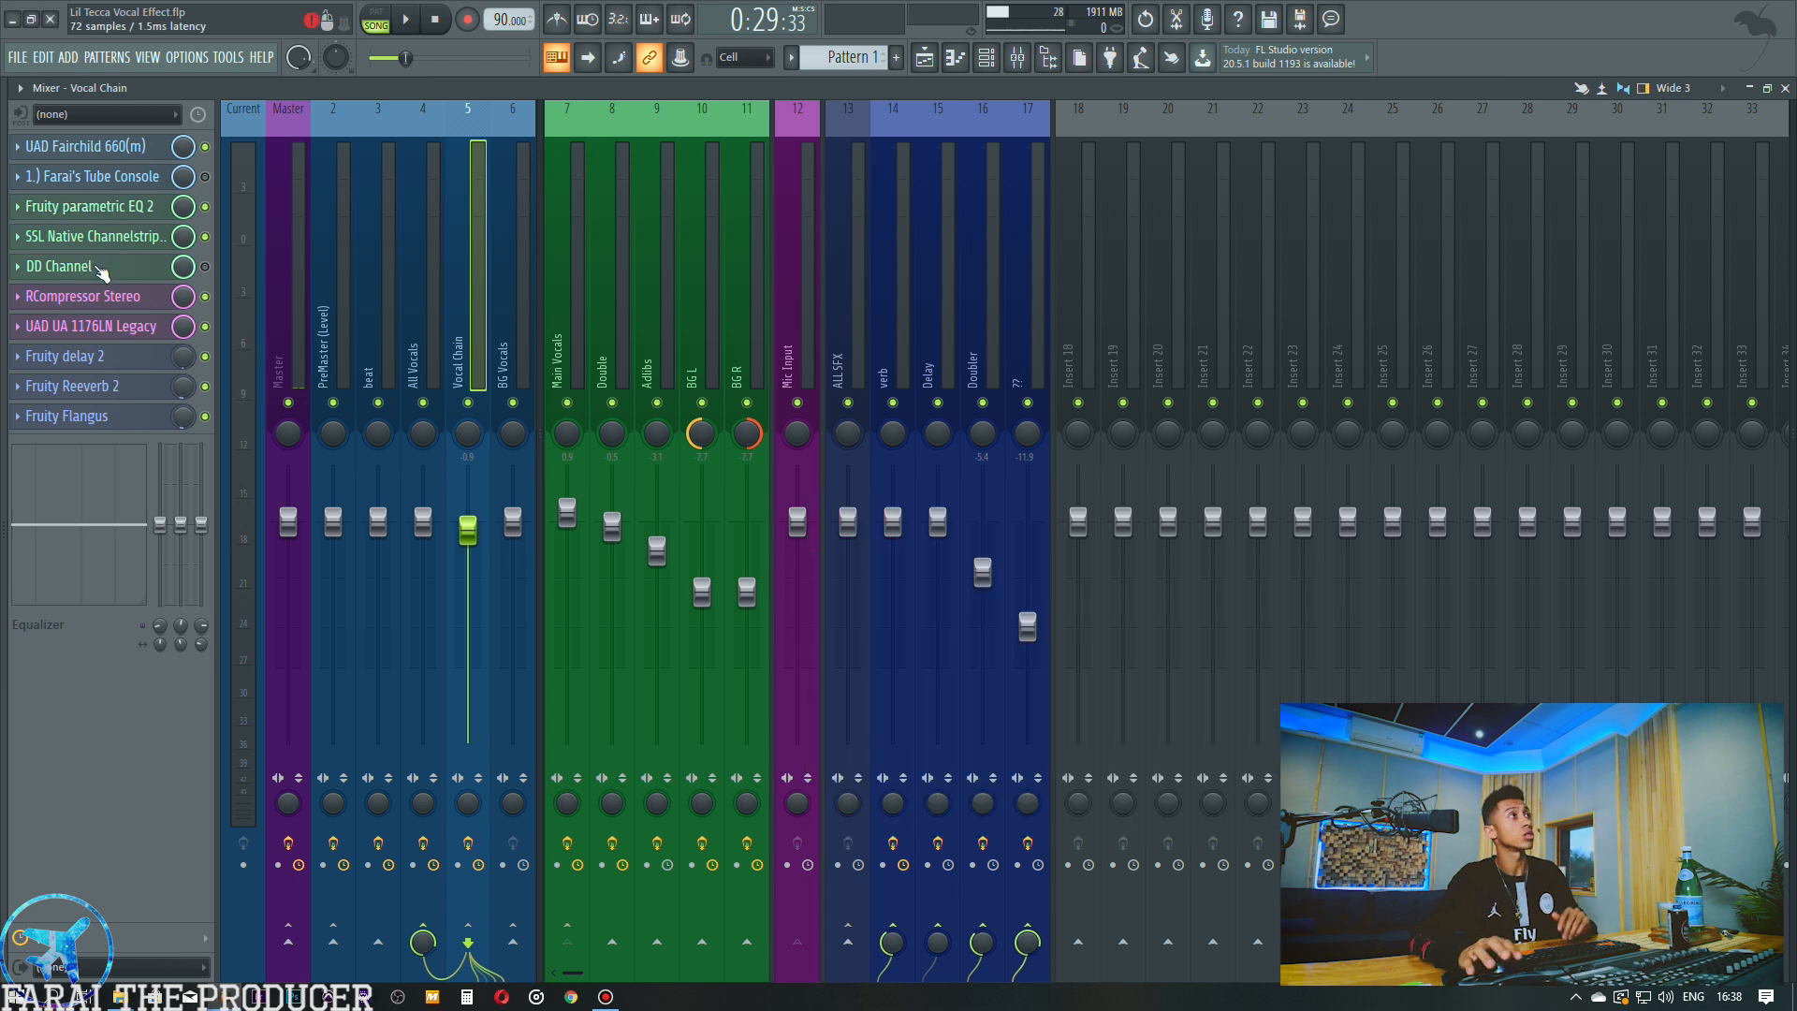
pyautogui.click(108, 147)
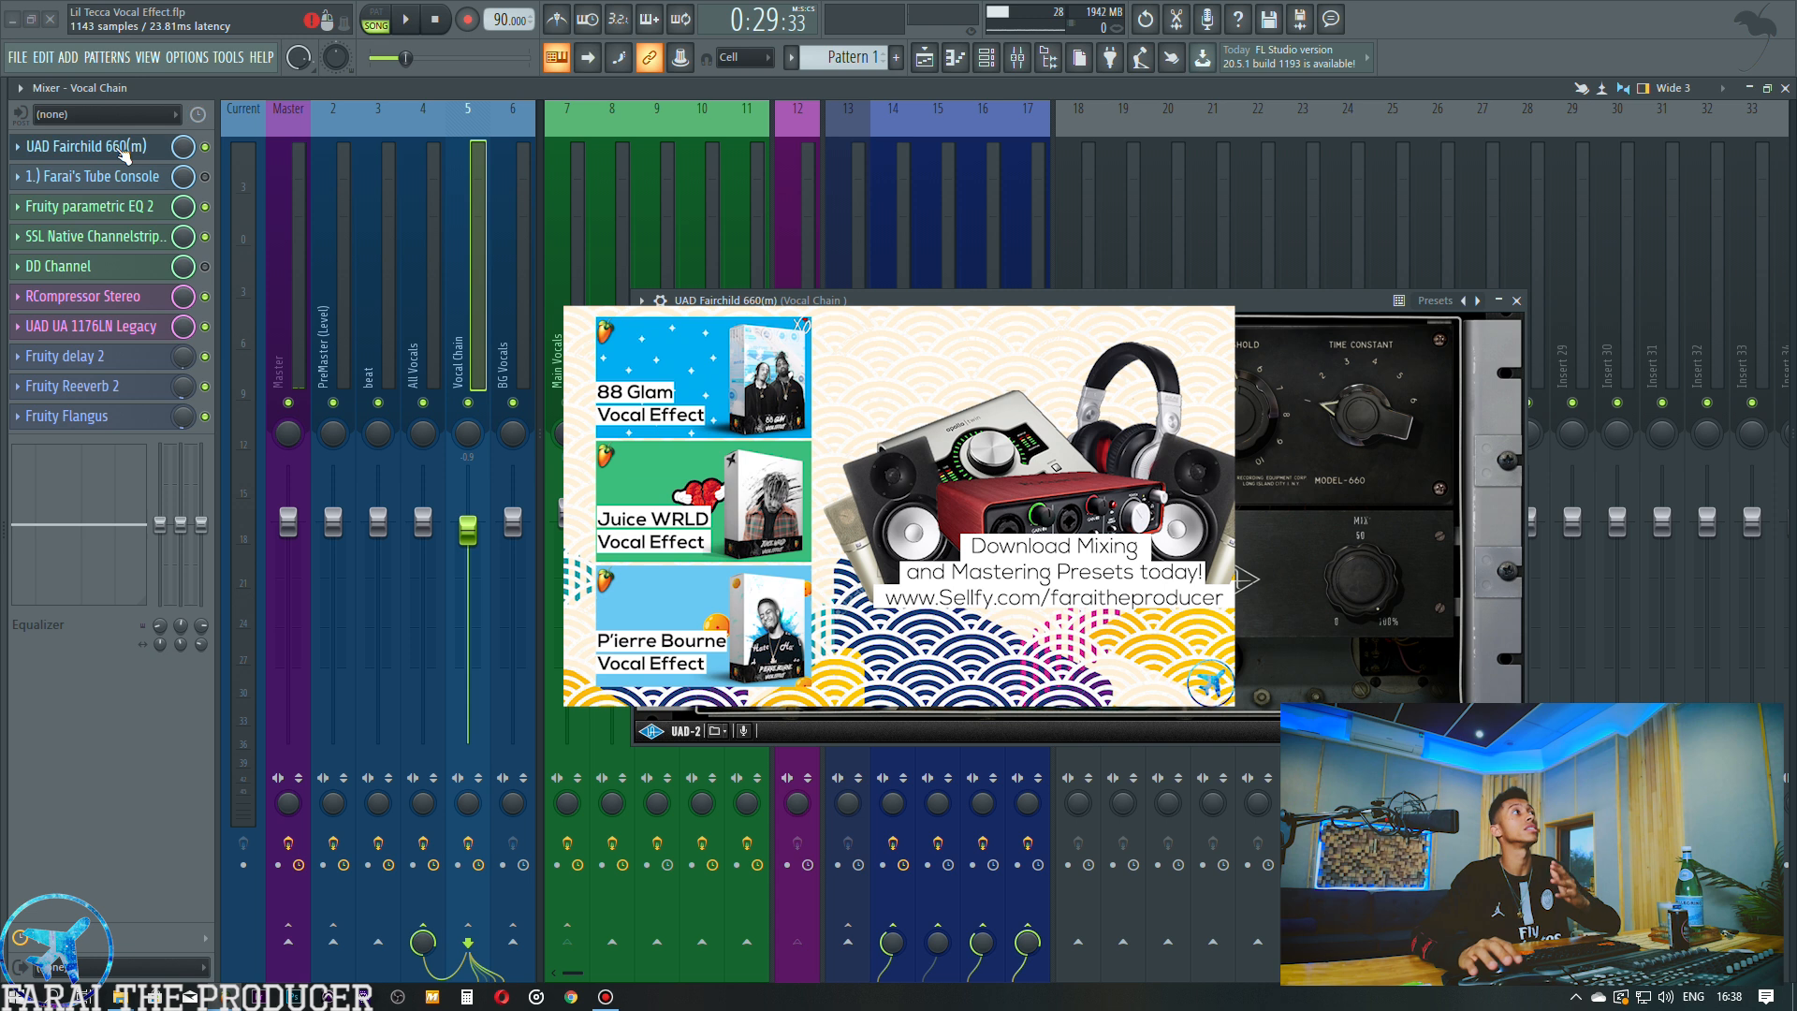
pyautogui.click(109, 147)
# Examine the effect slots of Main Vocals, Vocal Chain, BG L and Mic Input, and glance at the playlist.
pyautogui.click(569, 298)
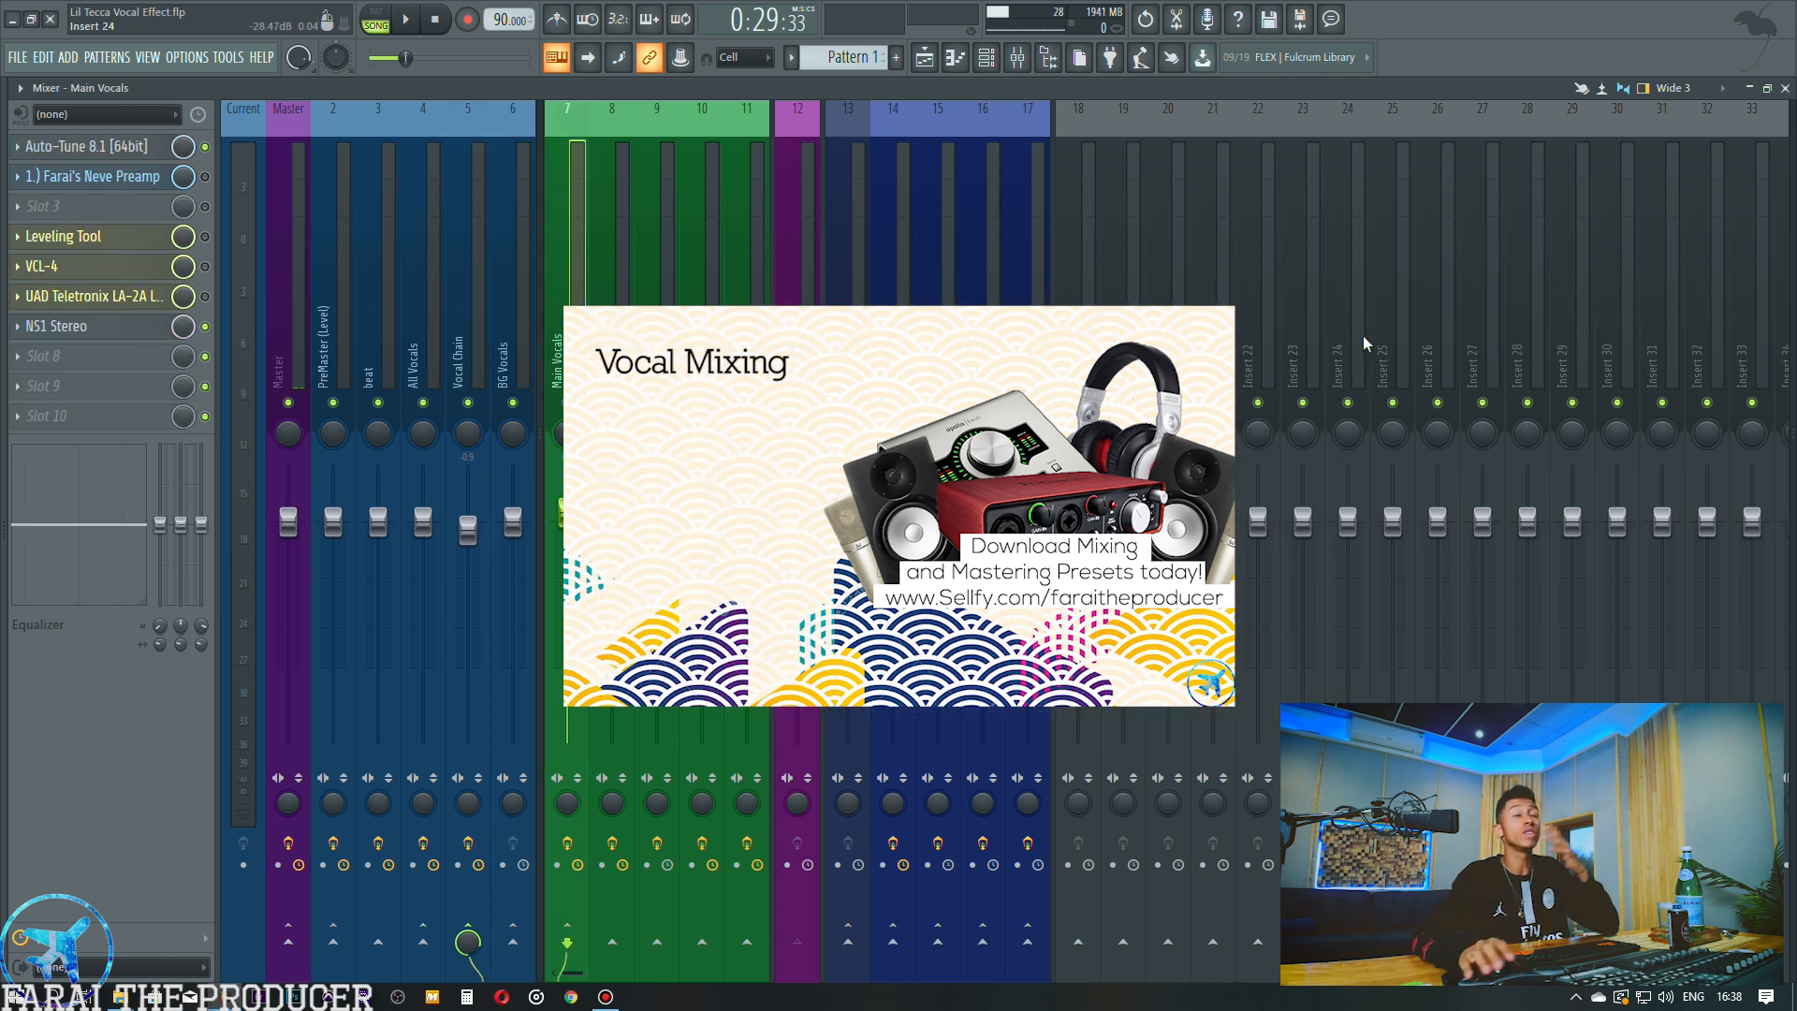
pyautogui.click(480, 305)
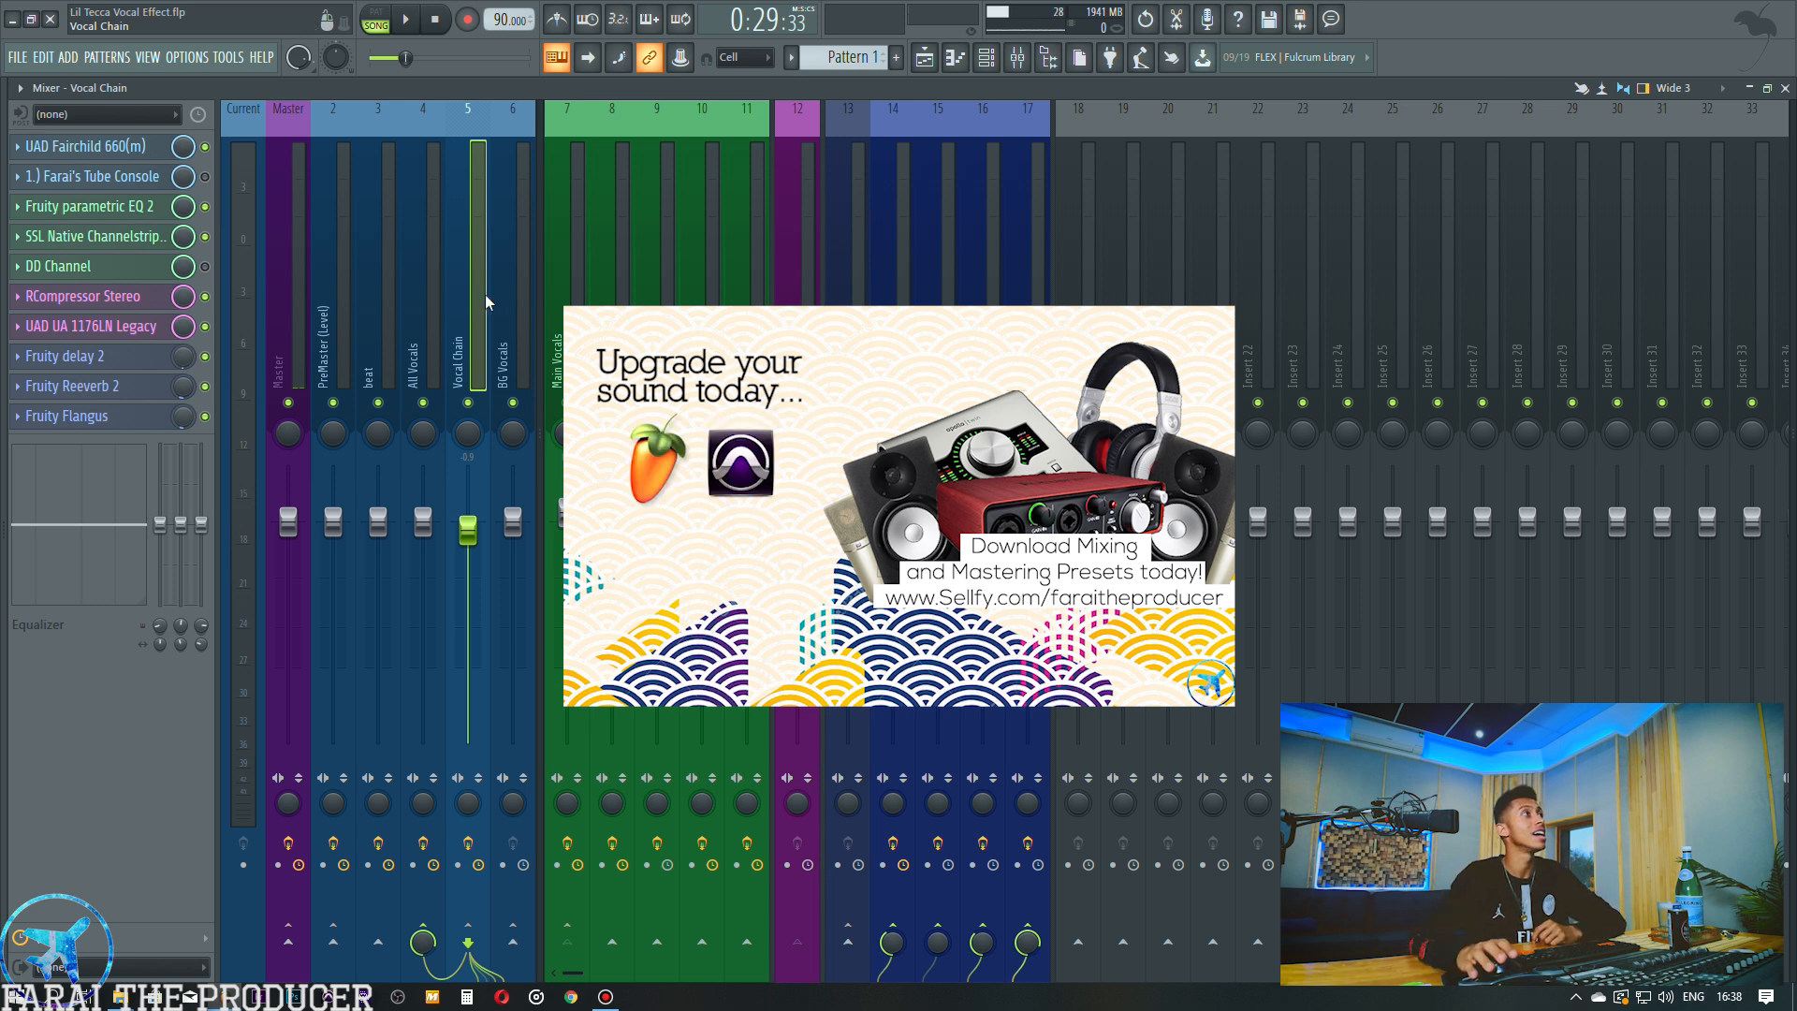
pyautogui.click(721, 208)
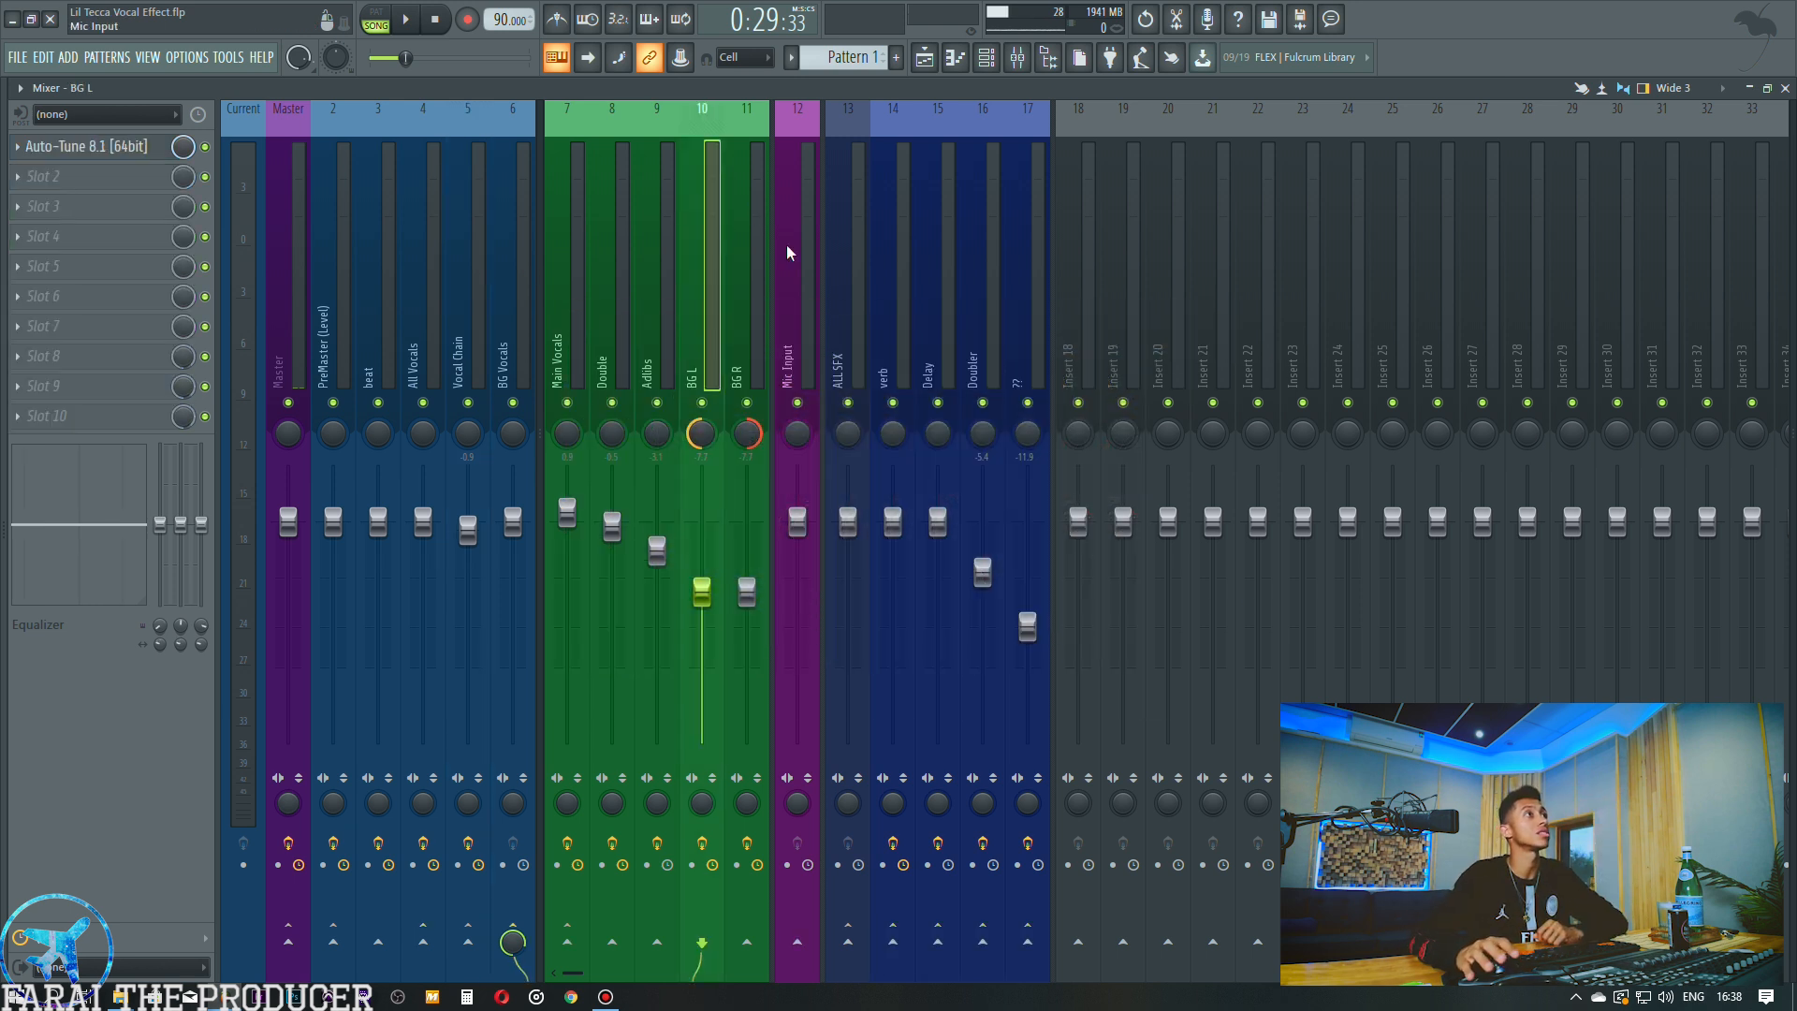
pyautogui.click(791, 246)
pyautogui.click(925, 59)
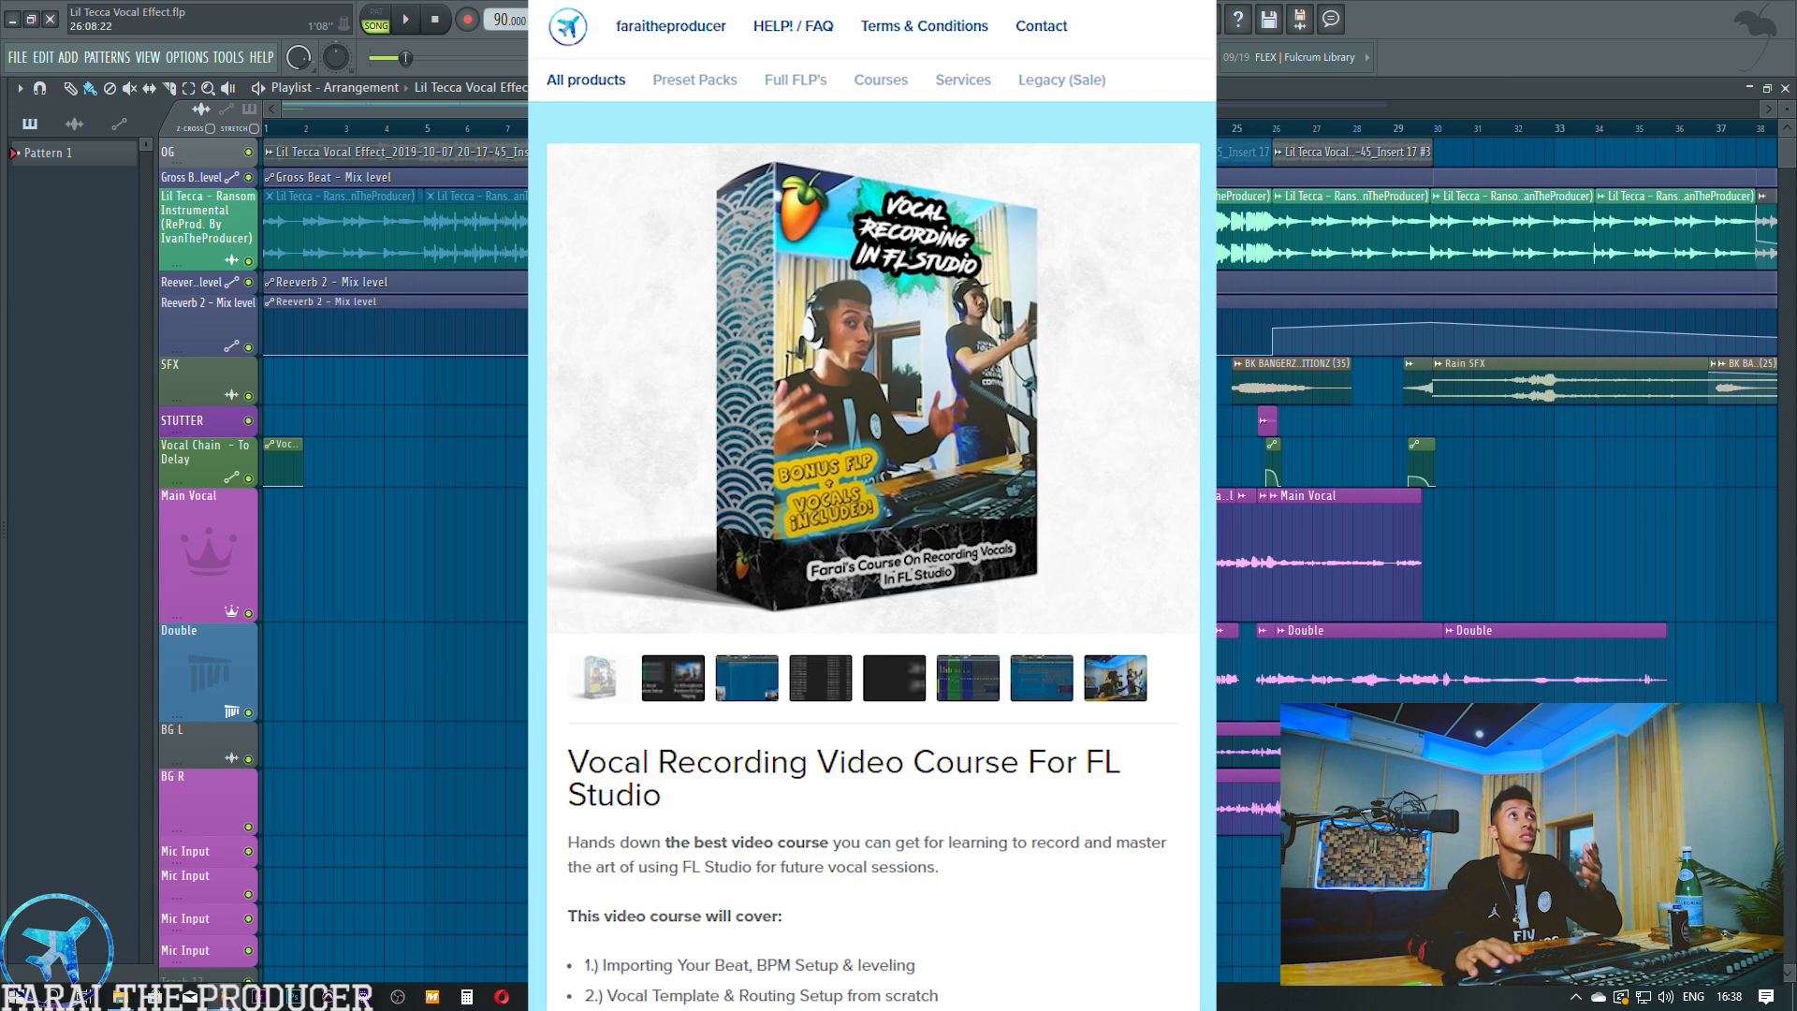
pyautogui.click(1016, 59)
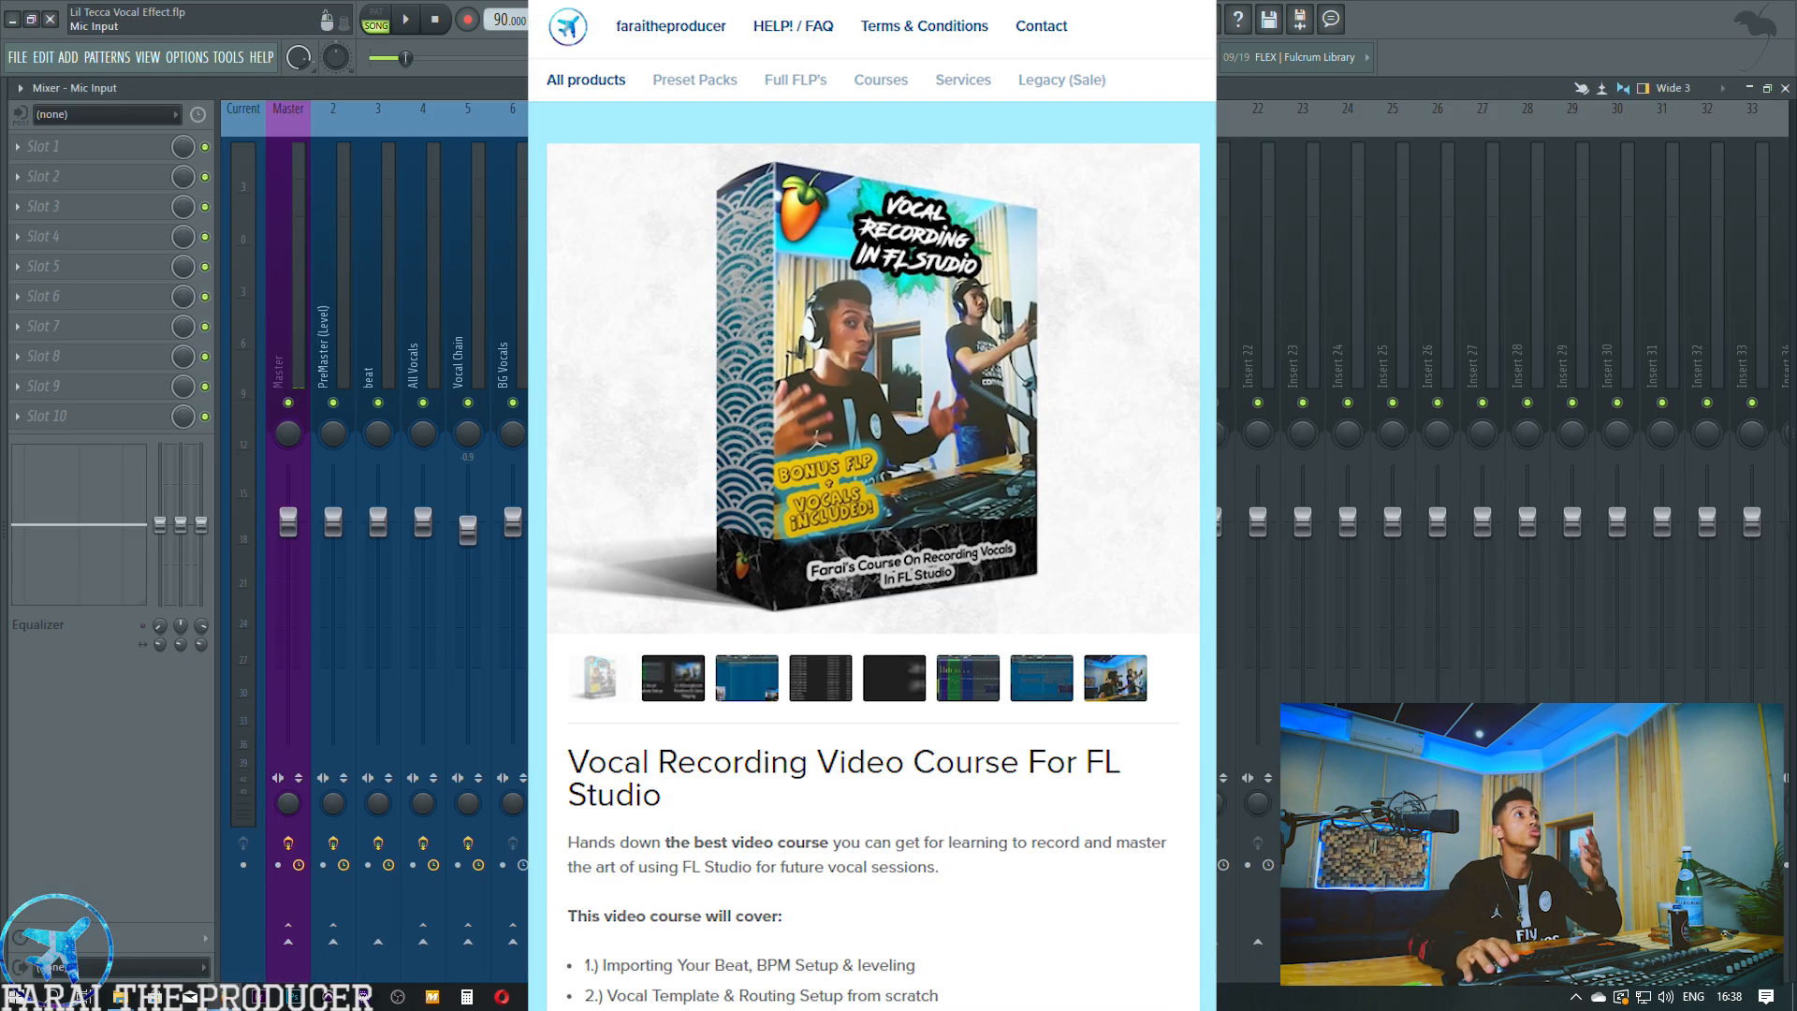